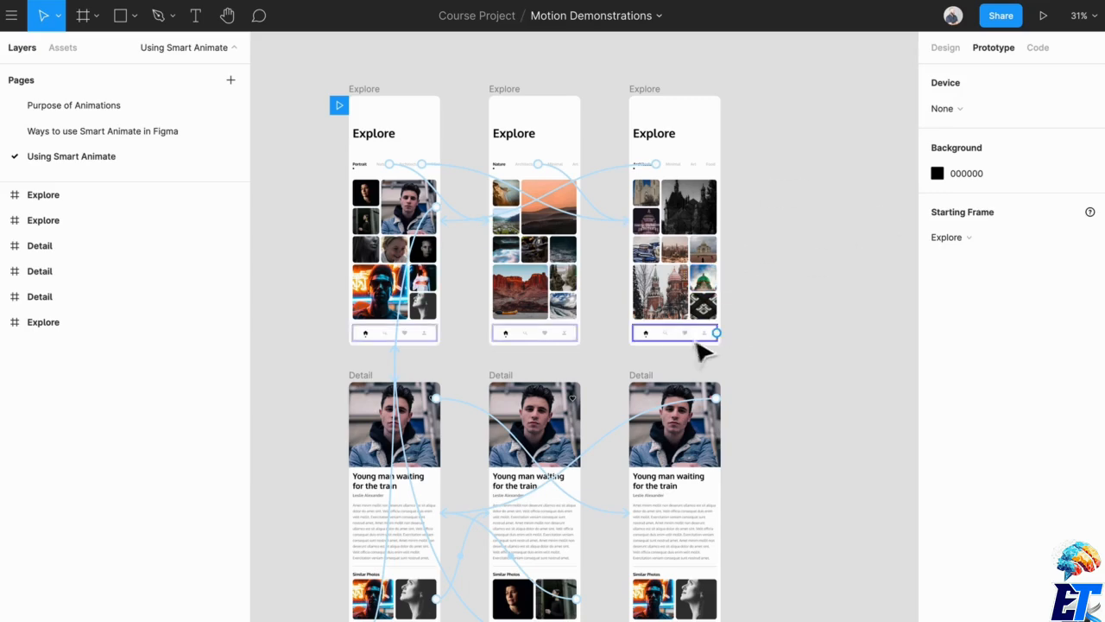
Examine the prototype connections between the Explore frames and the Detail frames on the Using Smart Animate page.
scroll(523, 301, "up", 2)
scroll(523, 301, "left", 1)
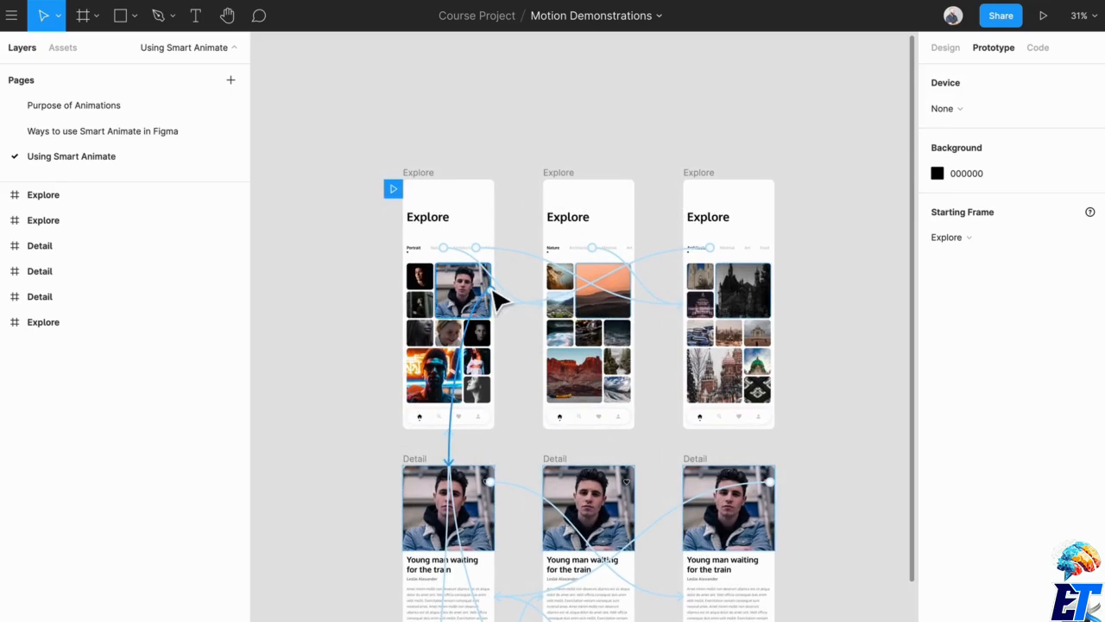
scroll(488, 289, "up", 5, "ctrl")
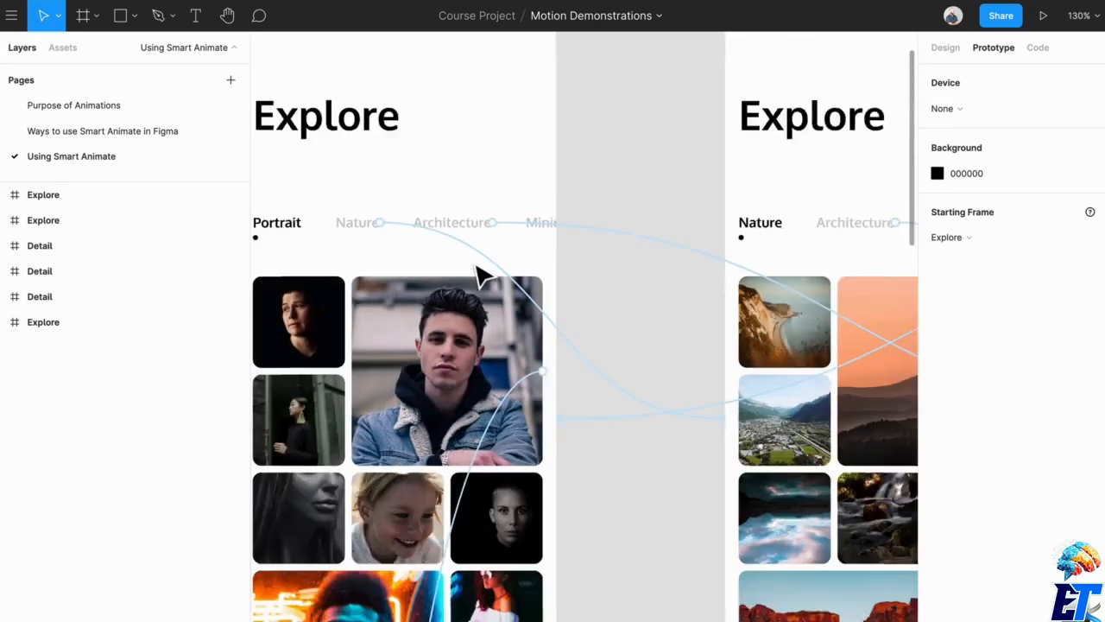
scroll(477, 269, "down", 5, "ctrl")
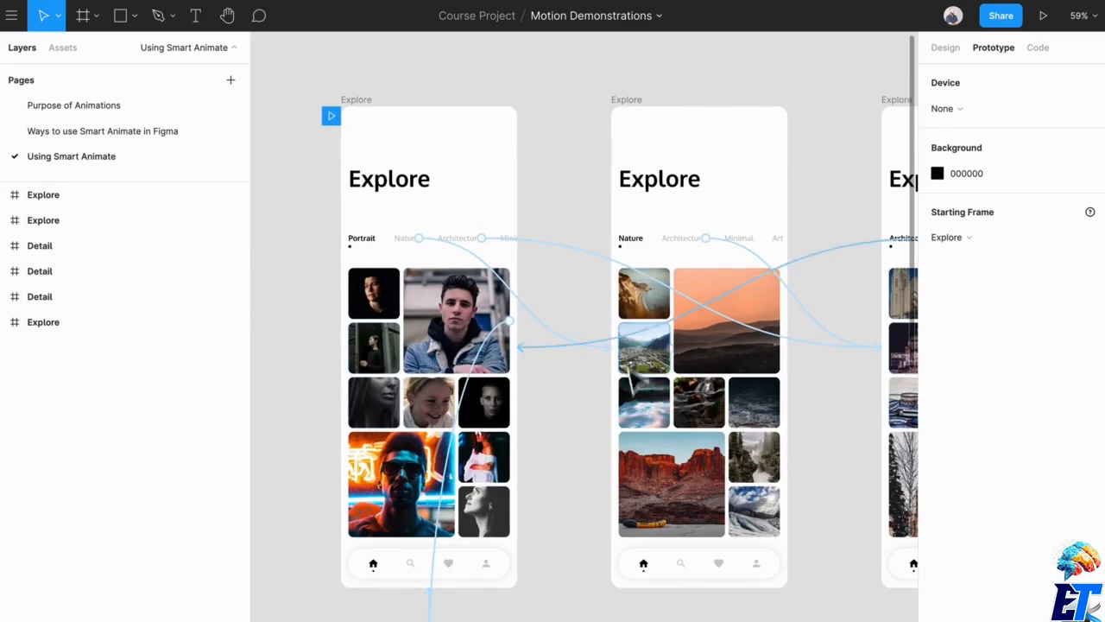
left_click_drag(592, 449, 572, 387)
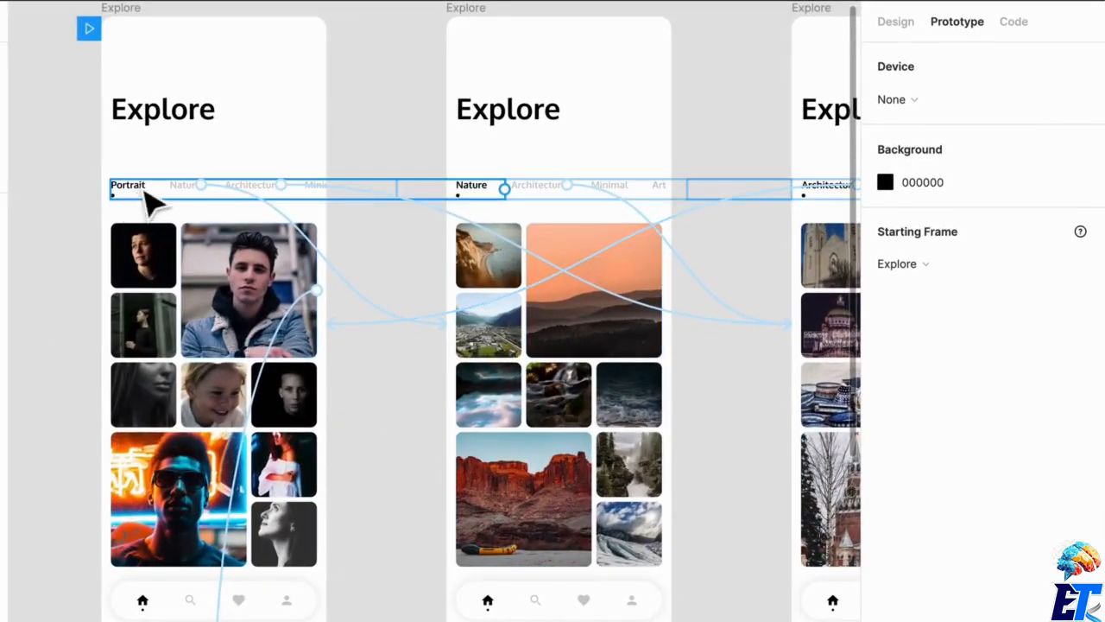
scroll(164, 205, "up", 3, "ctrl")
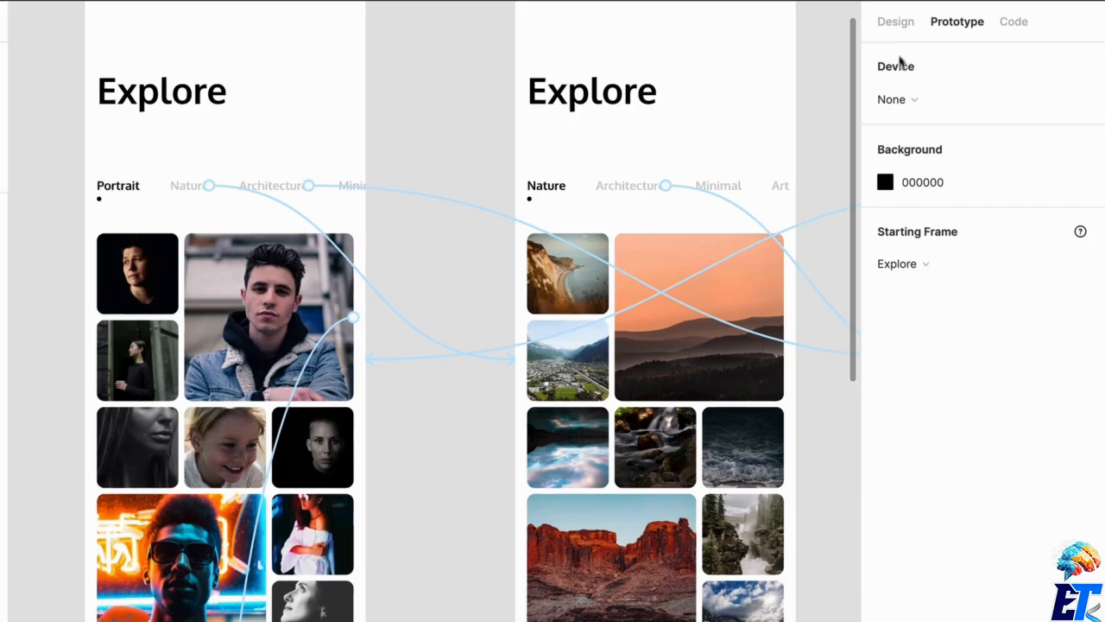
View the Explore frames without their prototype connections and compare the category labels and photo grids of the Portrait and Nature versions.
left_click(895, 28)
scroll(318, 299, "up", 3)
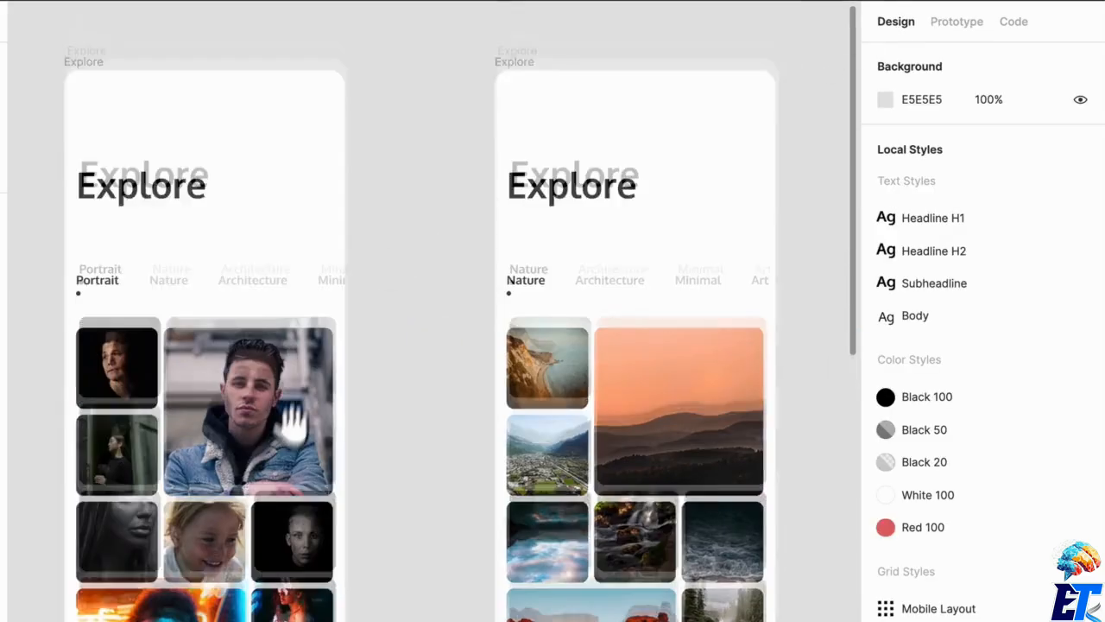
left_click_drag(339, 400, 328, 313)
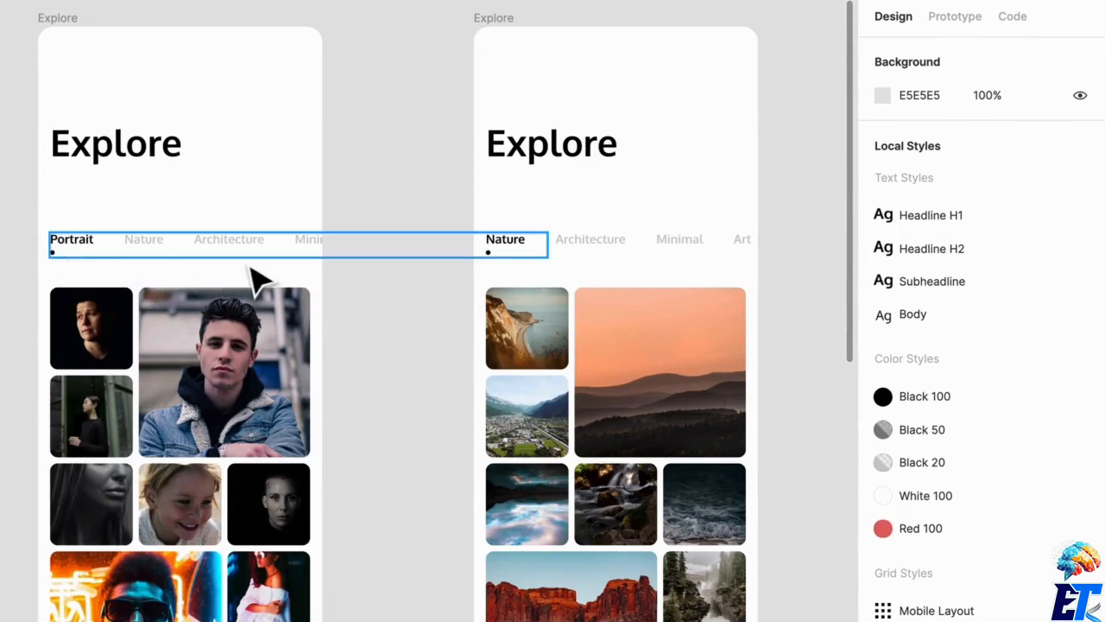
left_click_drag(572, 328, 538, 323)
scroll(294, 289, "down", 3)
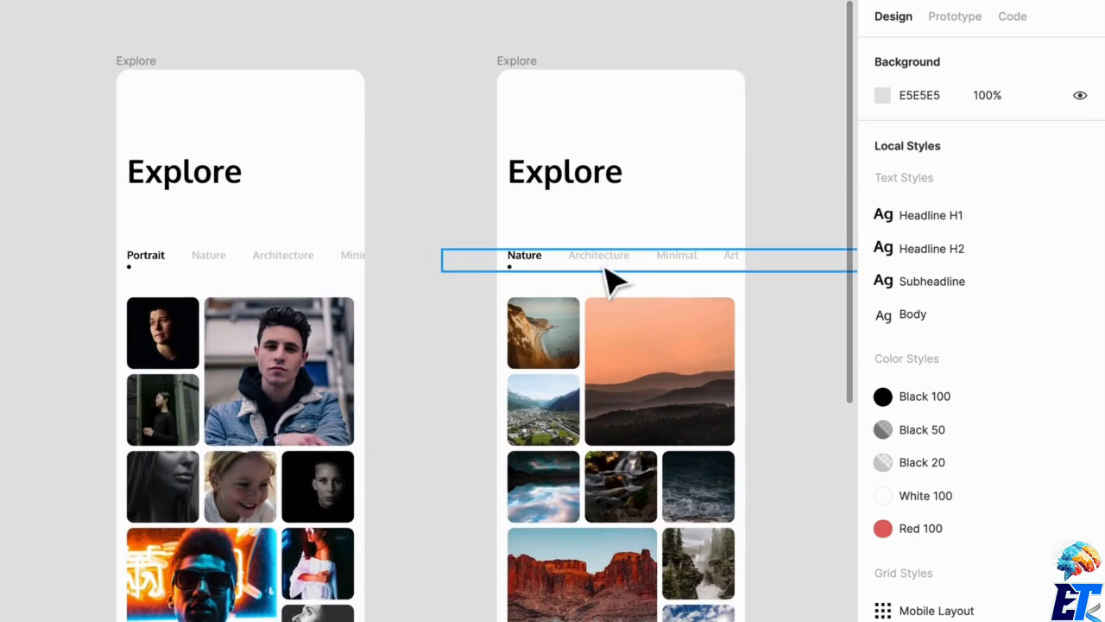
left_click_drag(748, 314, 647, 314)
left_click_drag(369, 337, 465, 305)
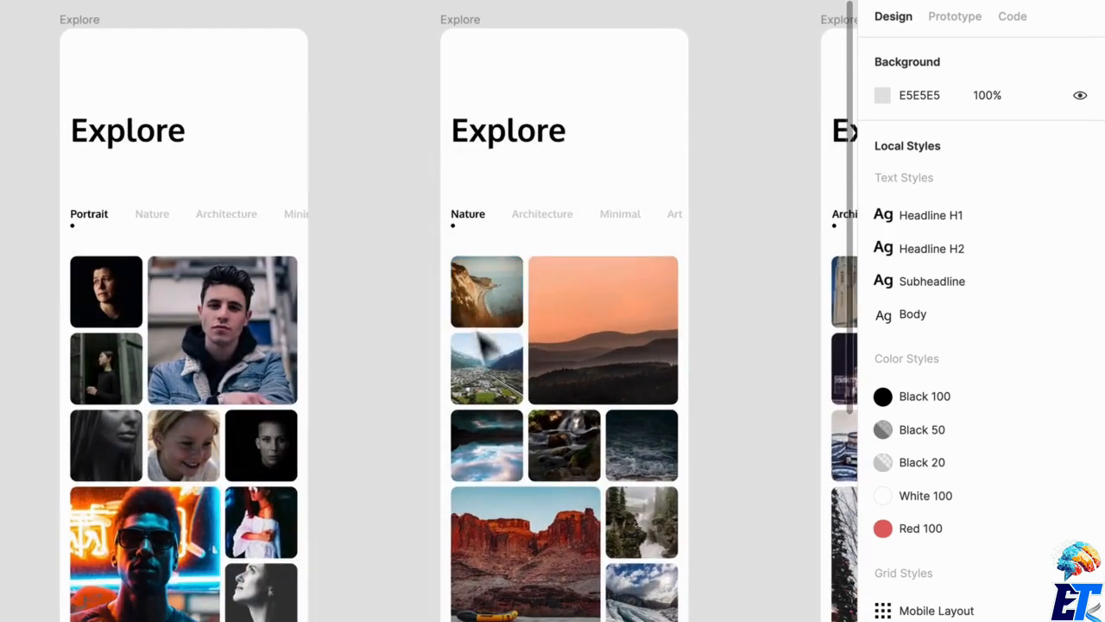
left_click_drag(403, 349, 350, 289)
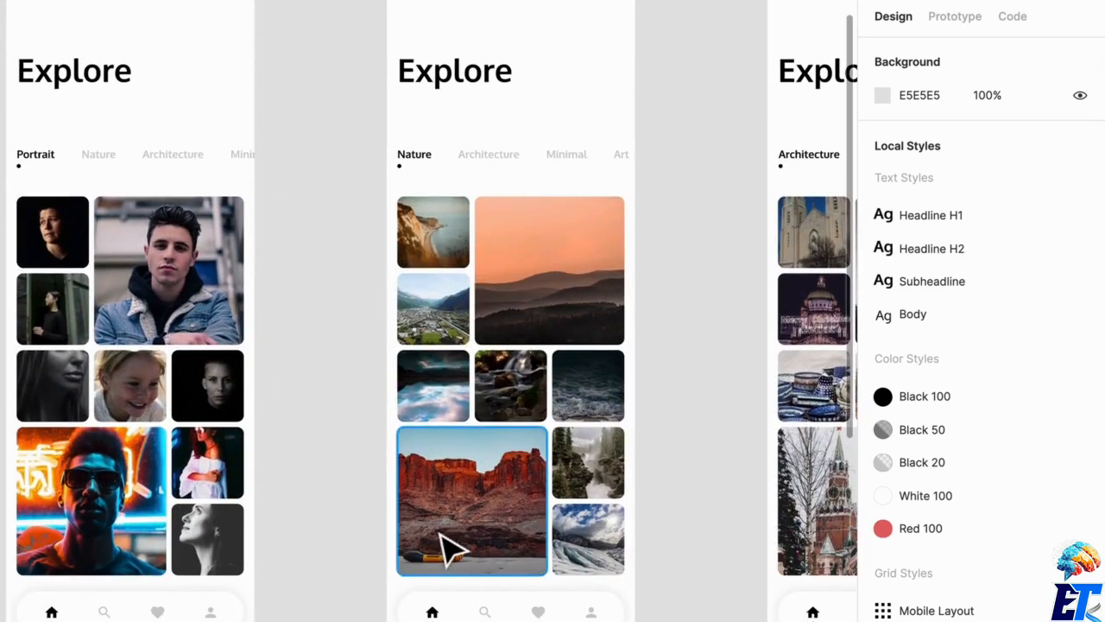
left_click_drag(256, 375, 301, 498)
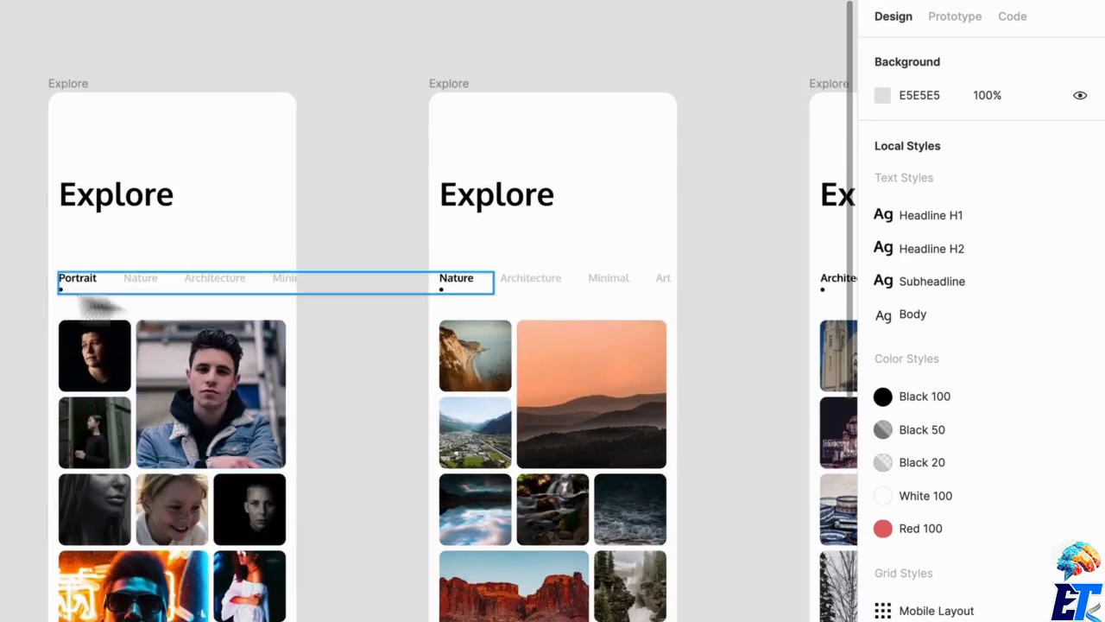
left_click_drag(402, 345, 366, 296)
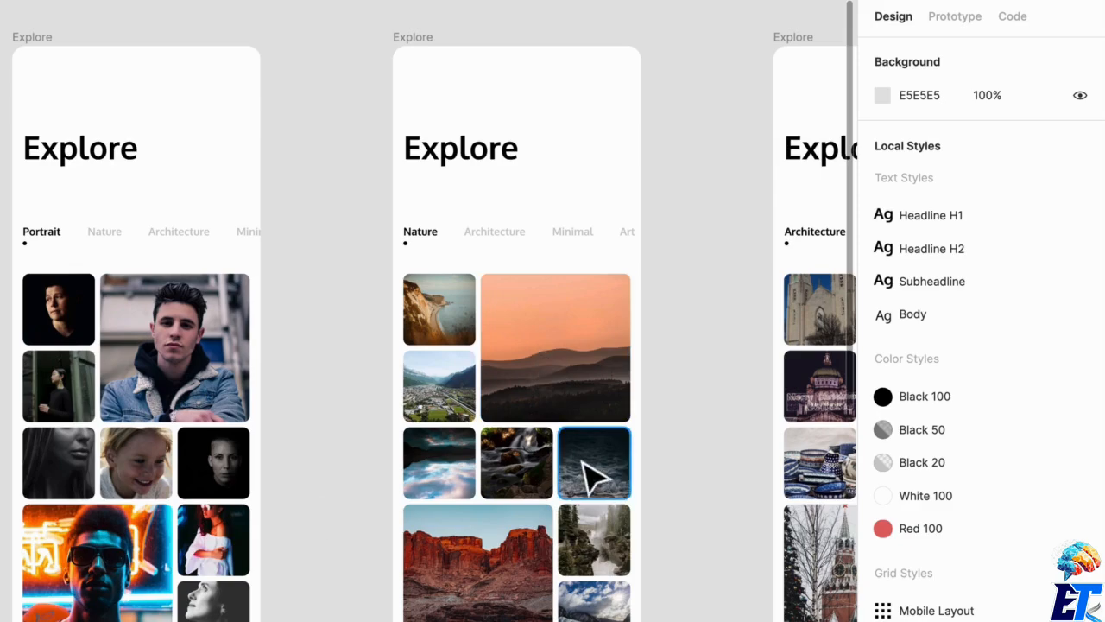
scroll(553, 445, "right", 1)
left_click_drag(293, 130, 455, 182)
scroll(462, 317, "up", 1)
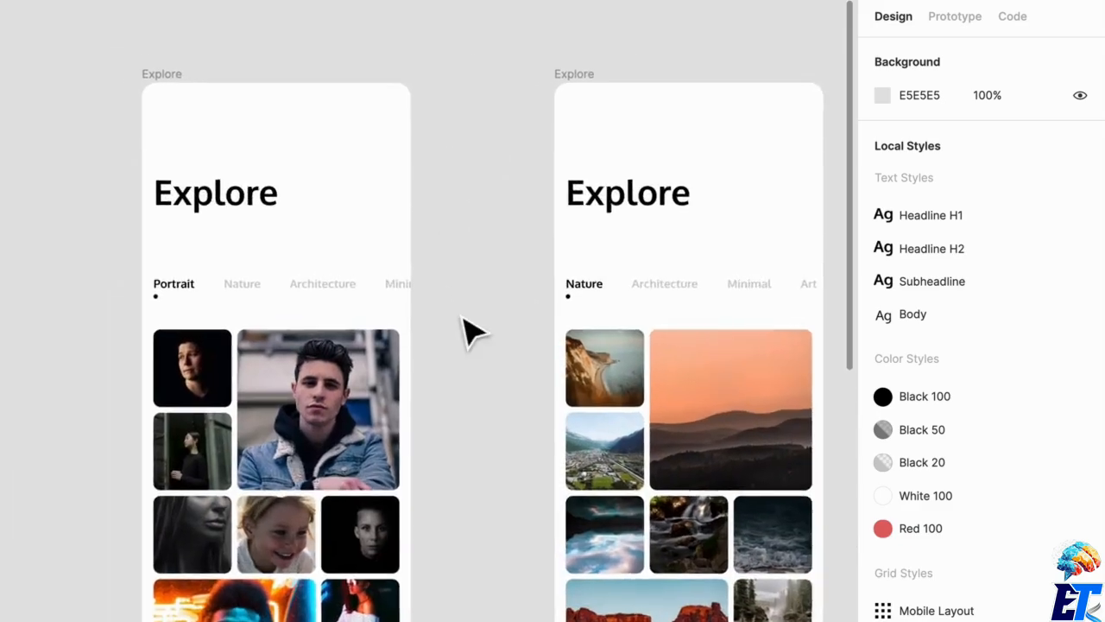
scroll(462, 318, "up", 1)
left_click_drag(432, 375, 459, 299)
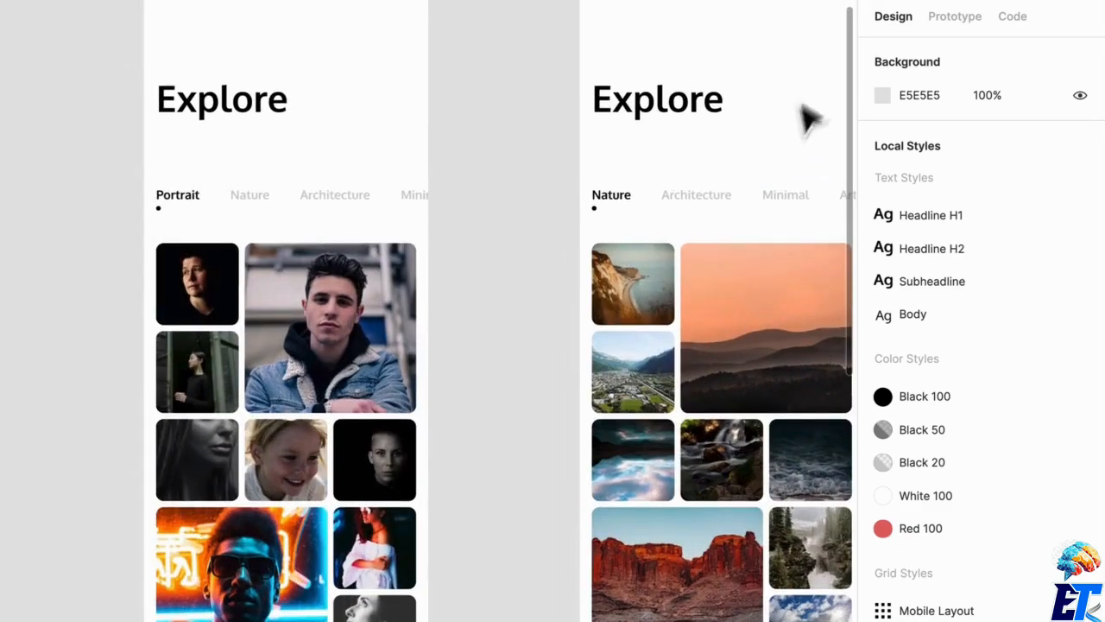
Show the prototype connections again and inspect the interaction and animation settings of the Nature label in the Portrait Explore frame.
left_click(967, 16)
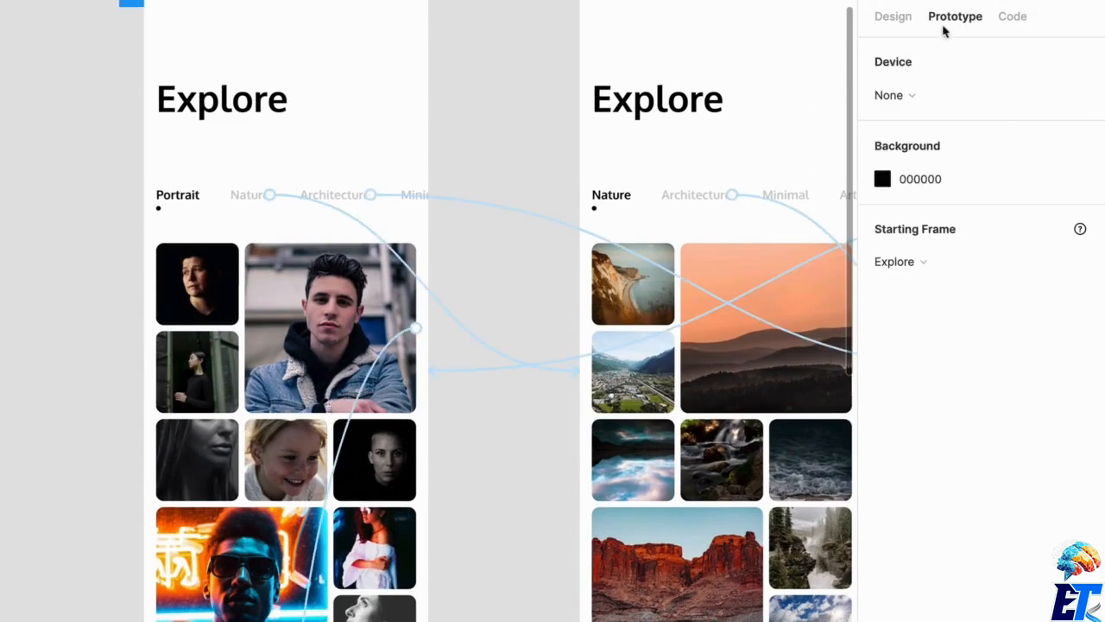
left_click(273, 196)
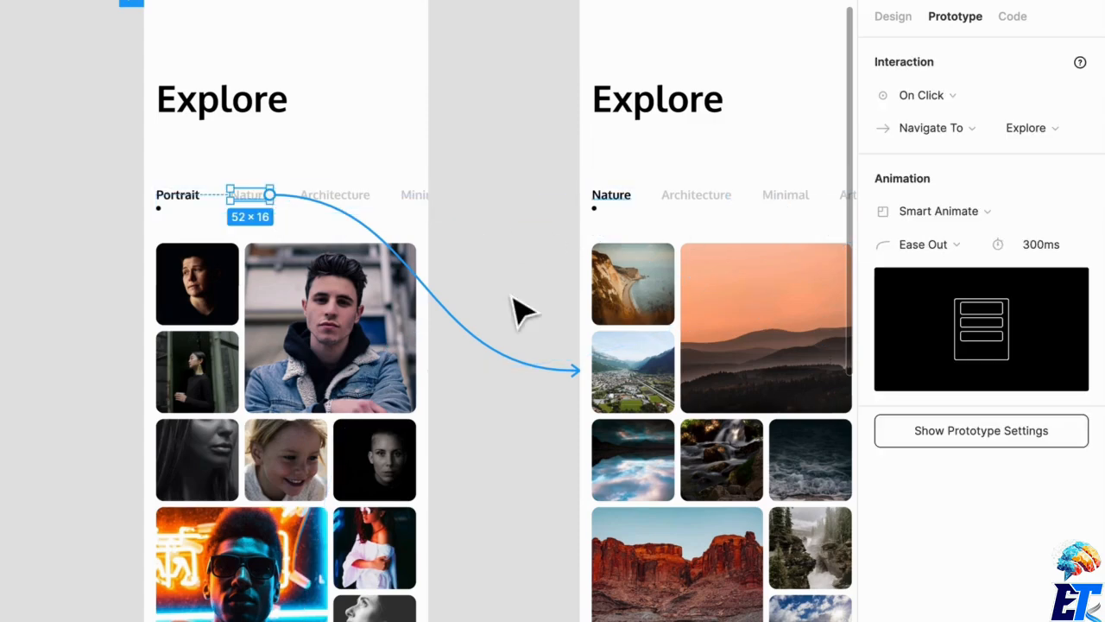
scroll(528, 357, "up", 1)
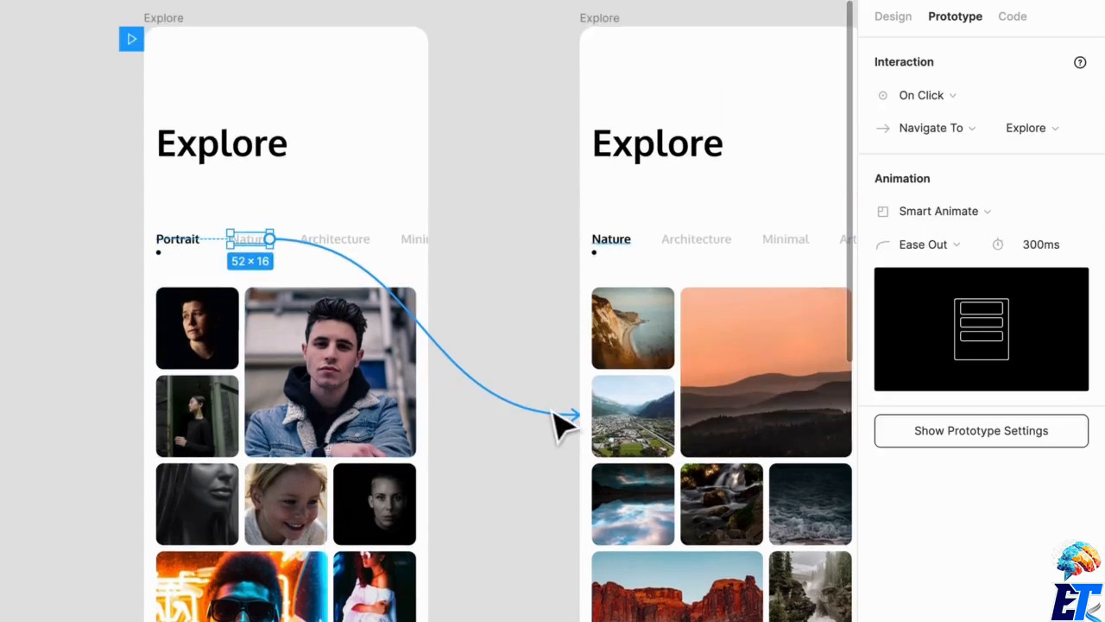
left_click_drag(531, 401, 510, 400)
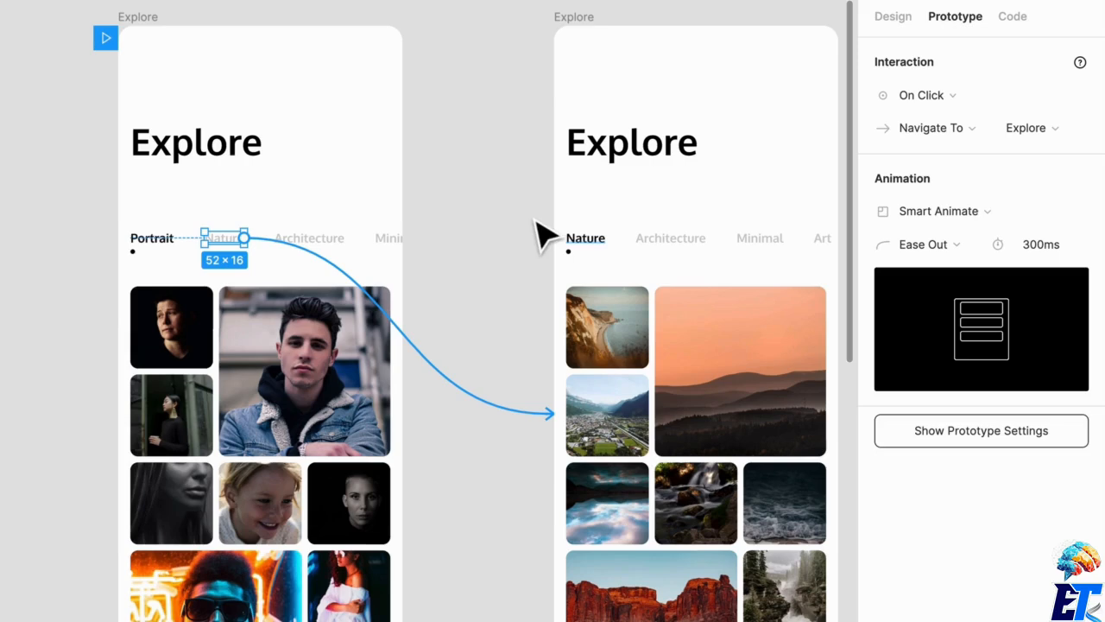
left_click_drag(519, 359, 414, 342)
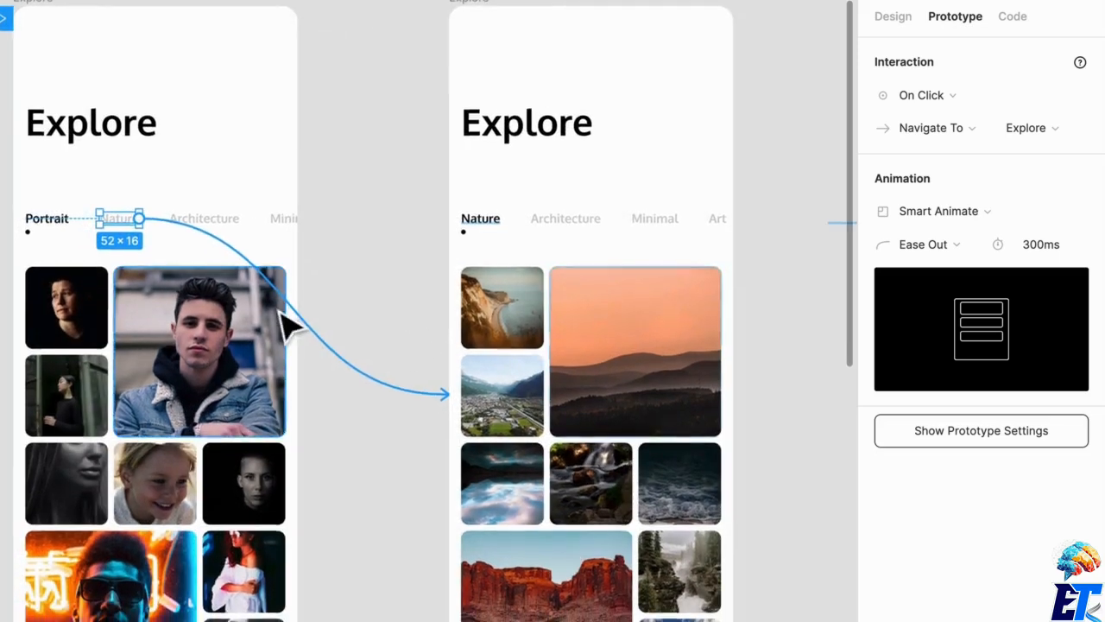
left_click_drag(302, 314, 402, 330)
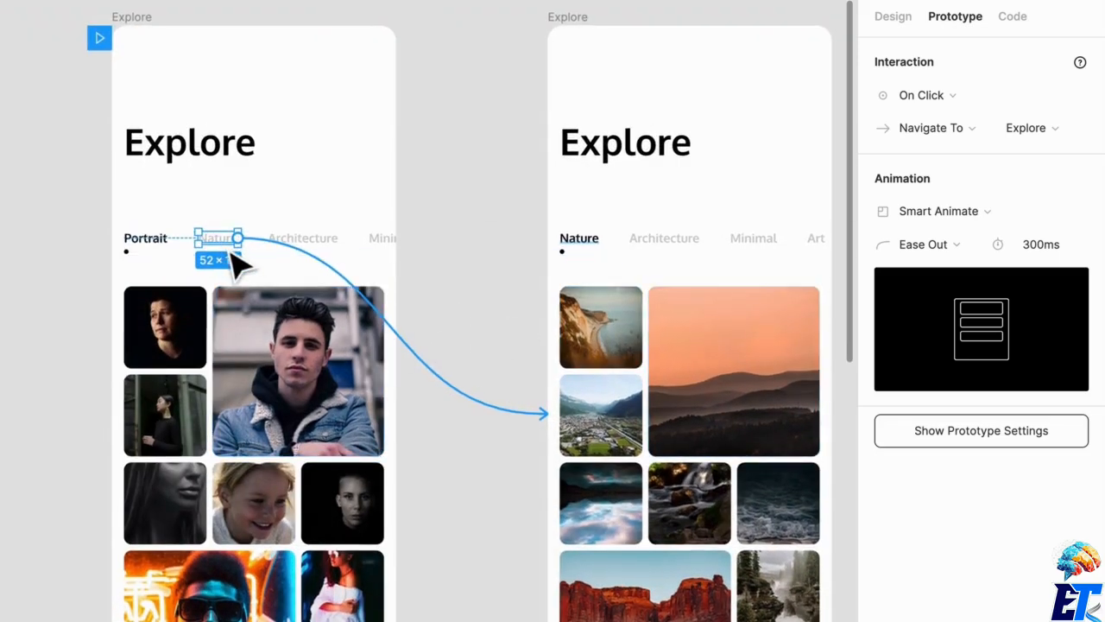
left_click_drag(469, 412, 348, 396)
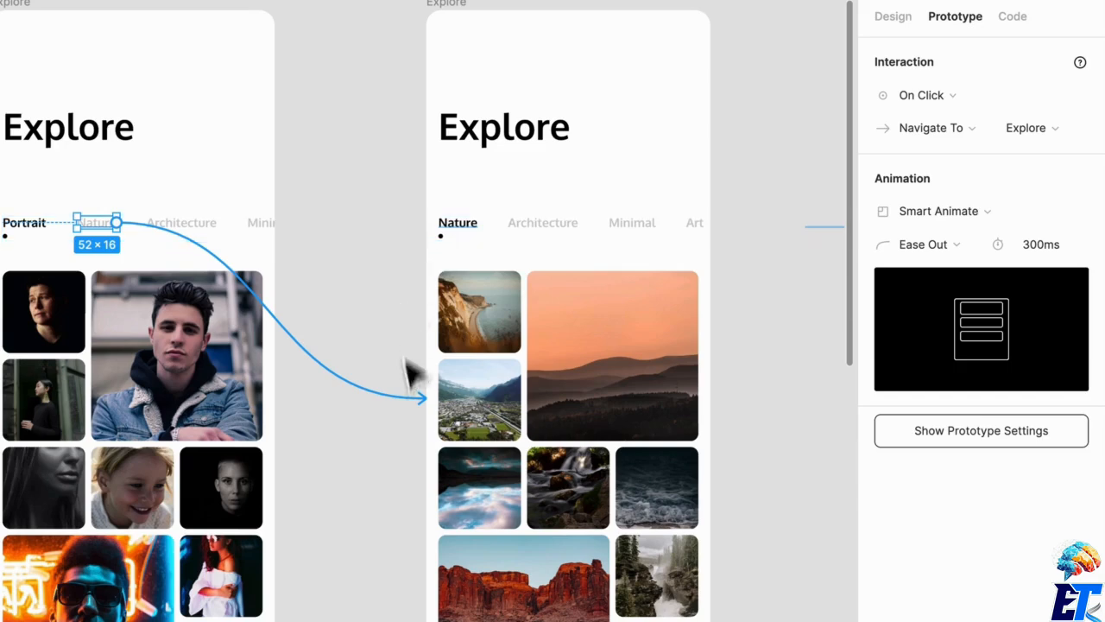
scroll(360, 336, "left", 3)
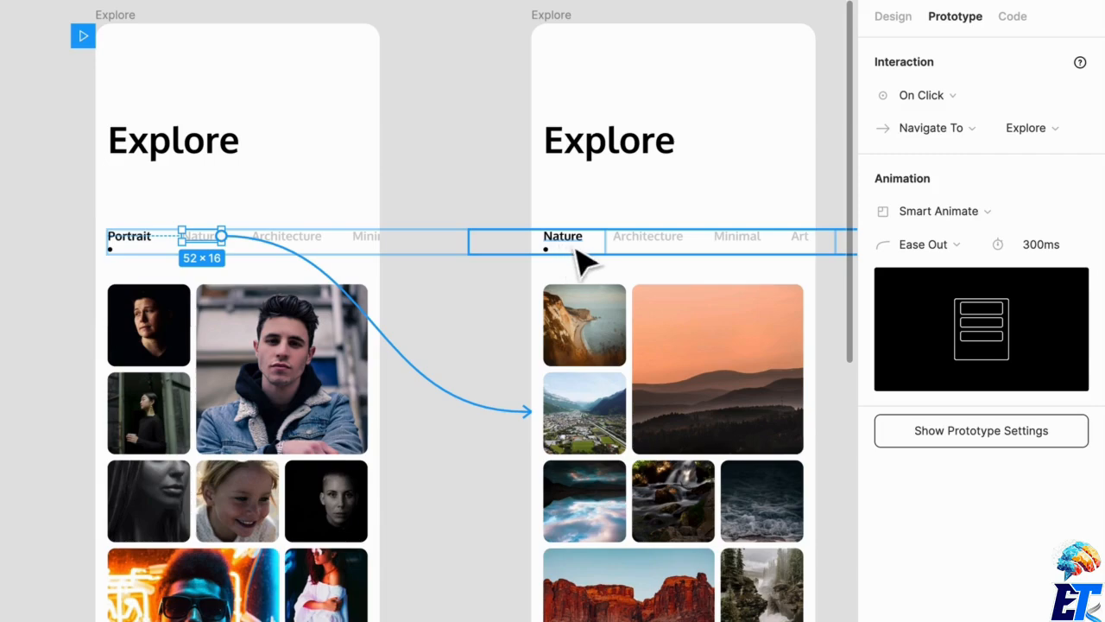
scroll(573, 402, "down", 3)
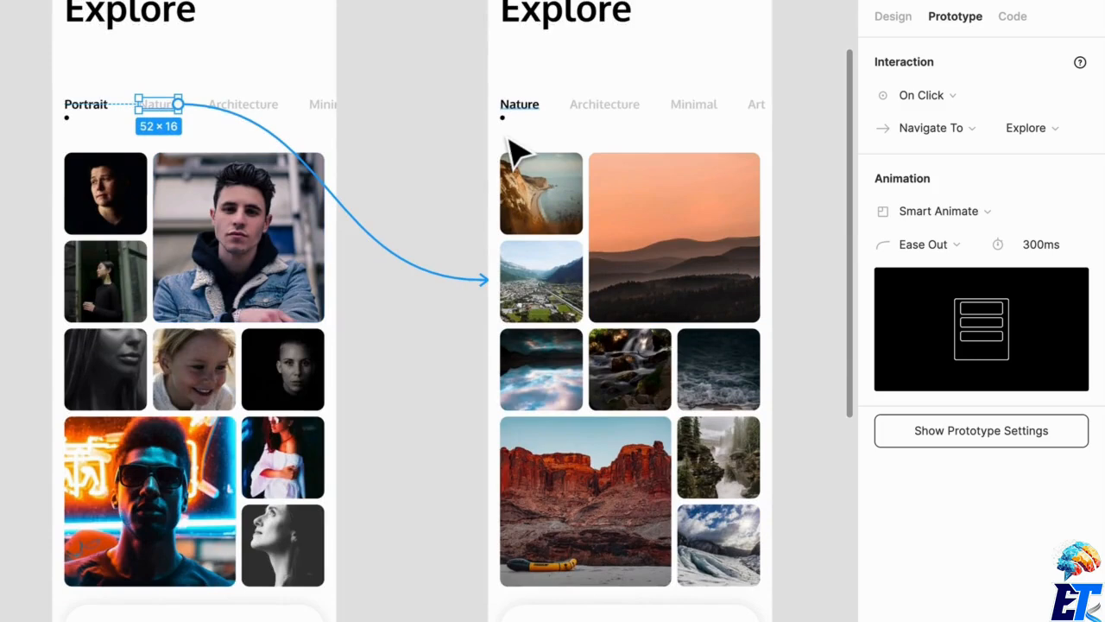
left_click_drag(422, 296, 415, 336)
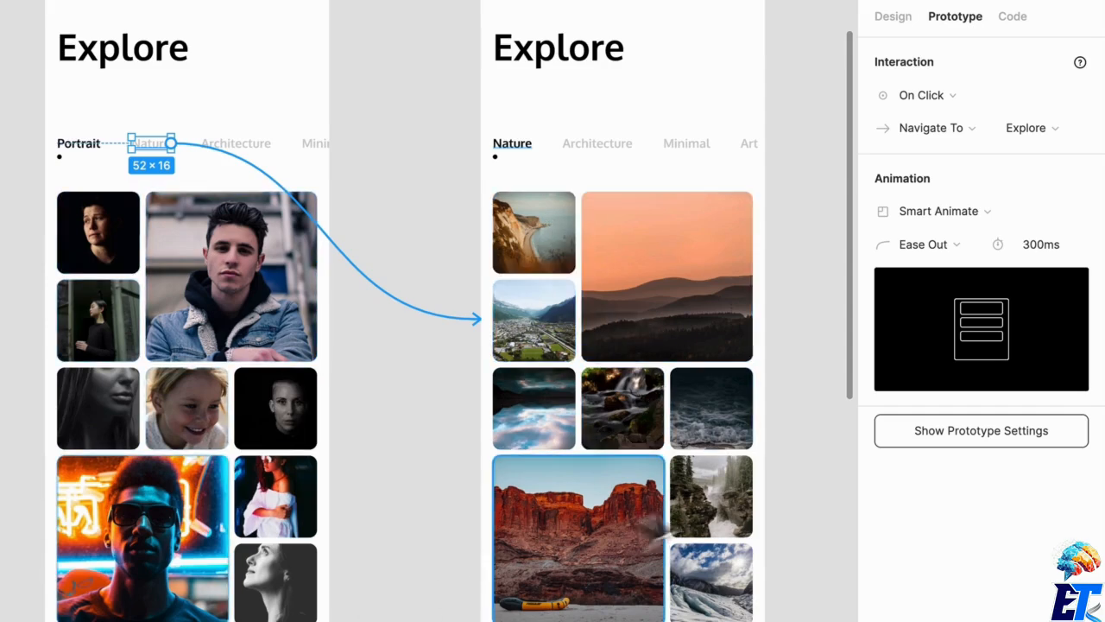
Select the category label row in the Nature Explore frame and compare that frame with the Architecture and Portrait versions.
left_click_drag(663, 439, 403, 543)
left_click(623, 308)
left_click(349, 252)
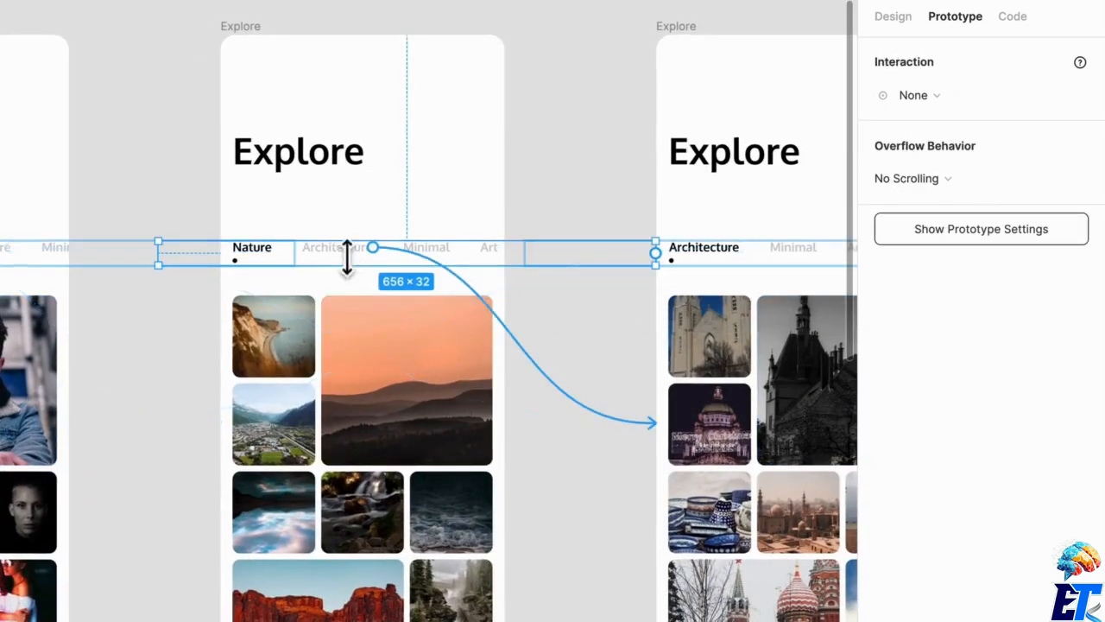
left_click_drag(654, 367, 454, 355)
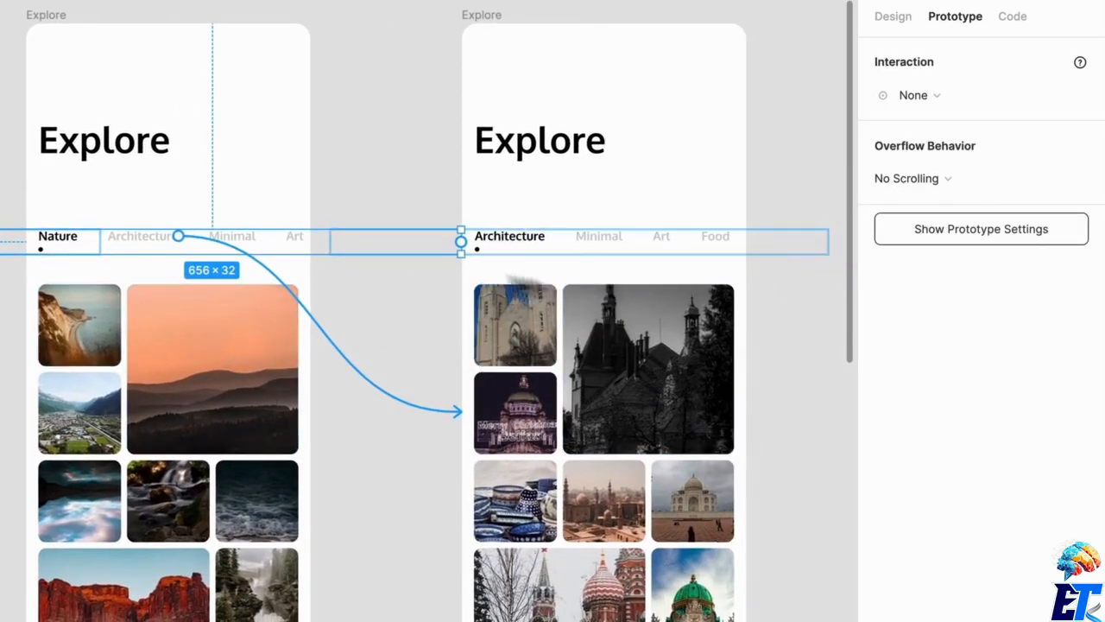
scroll(486, 414, "up", 1)
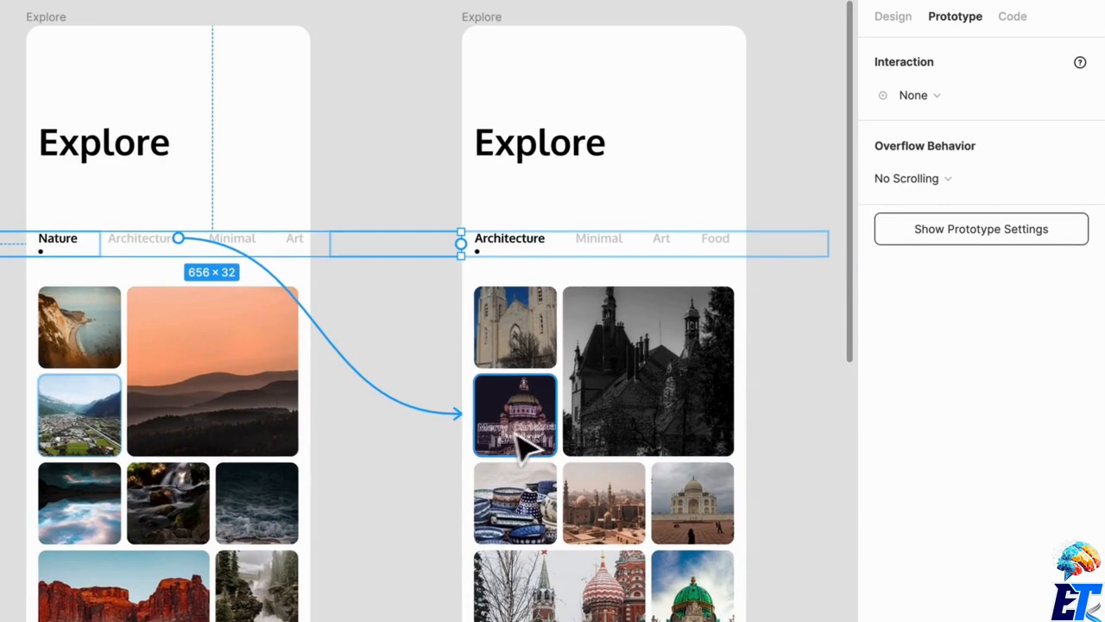
scroll(555, 217, "down", 3)
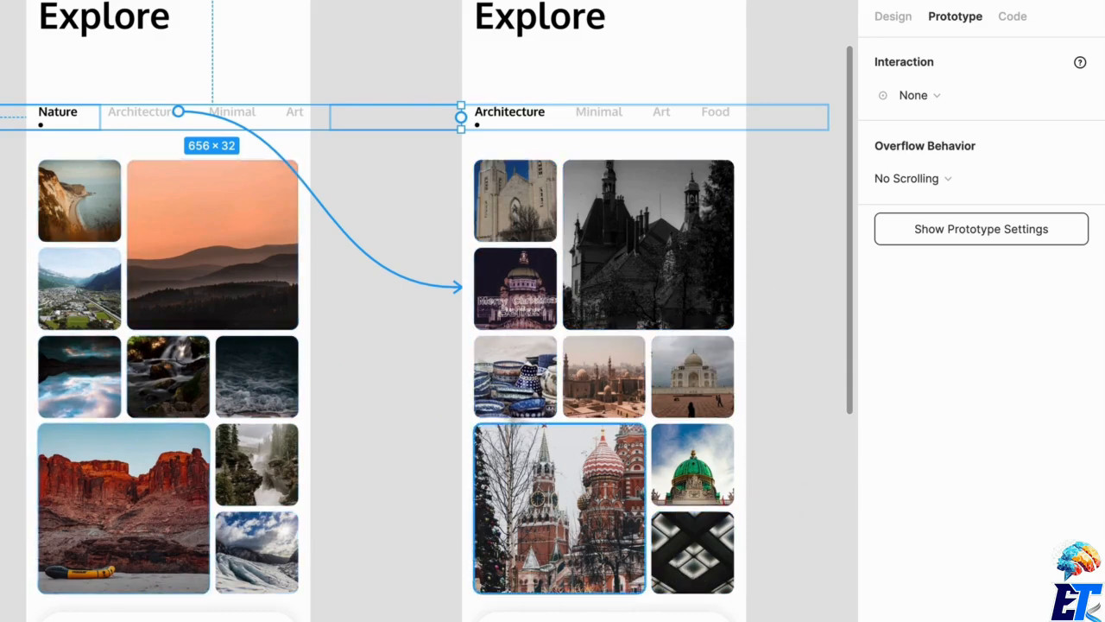
scroll(371, 400, "down", 5)
scroll(370, 400, "left", 6)
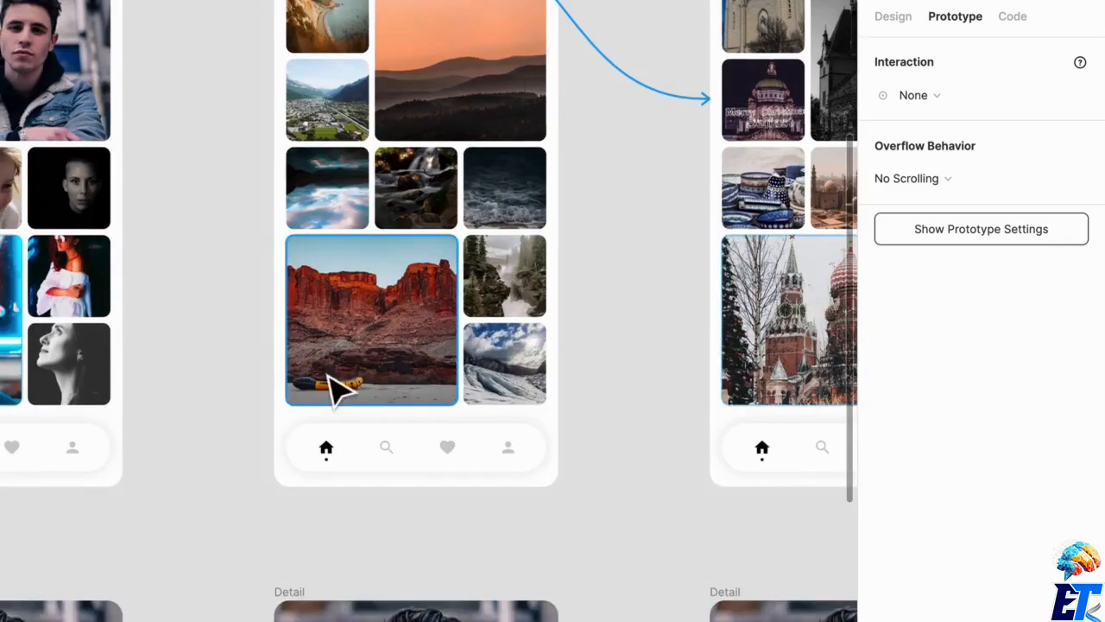
left_click_drag(328, 377, 654, 355)
left_click_drag(580, 323, 429, 504)
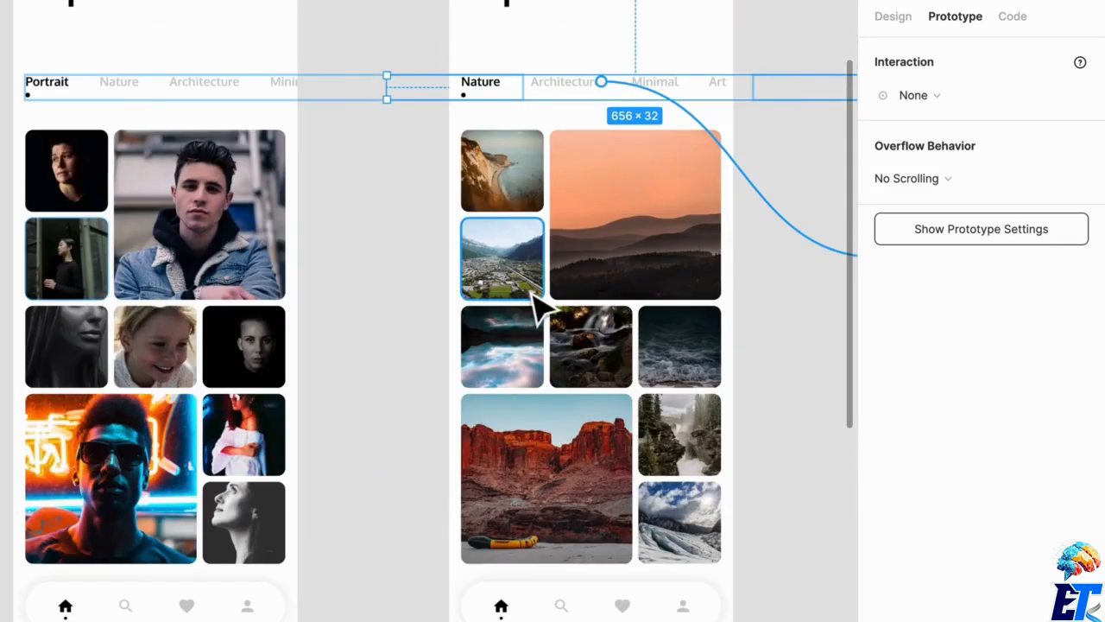
left_click_drag(438, 253, 411, 339)
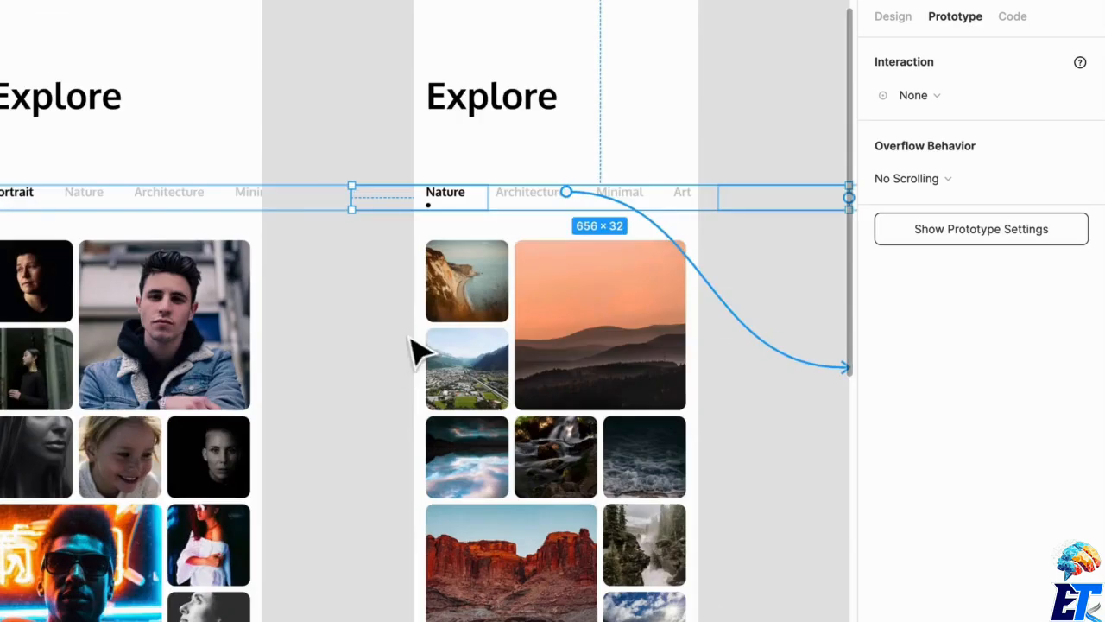
Clear the selection, set the prototype device to iPhone 11 Pro and switch to the running Motion Demonstrations prototype.
left_click(409, 336)
scroll(355, 323, "down", 1)
left_click_drag(342, 259, 422, 348)
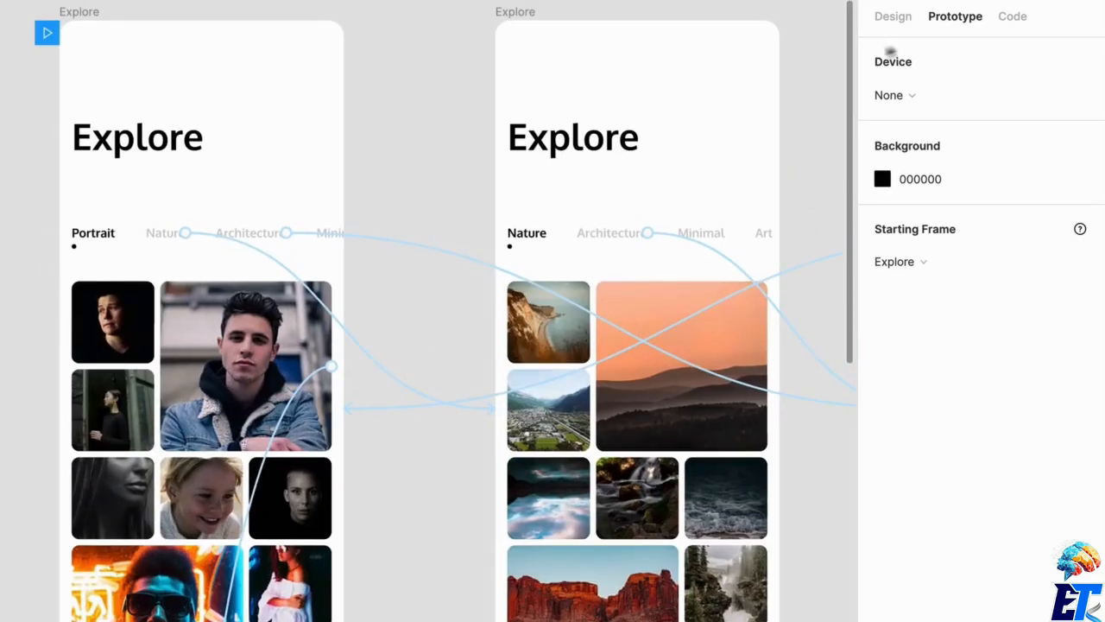
left_click(894, 95)
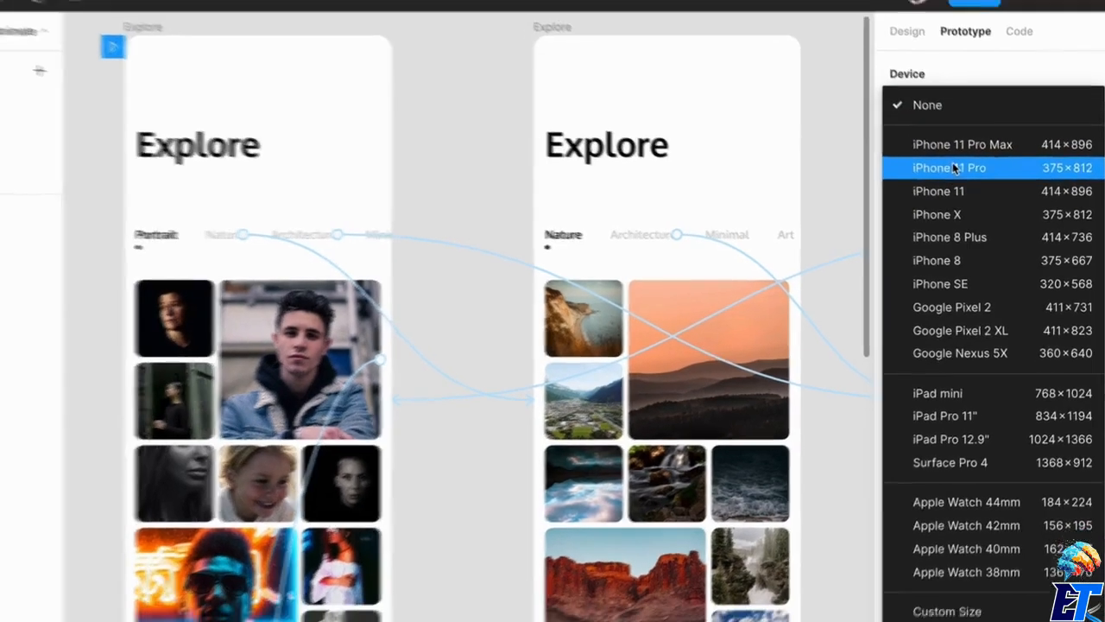
left_click(940, 159)
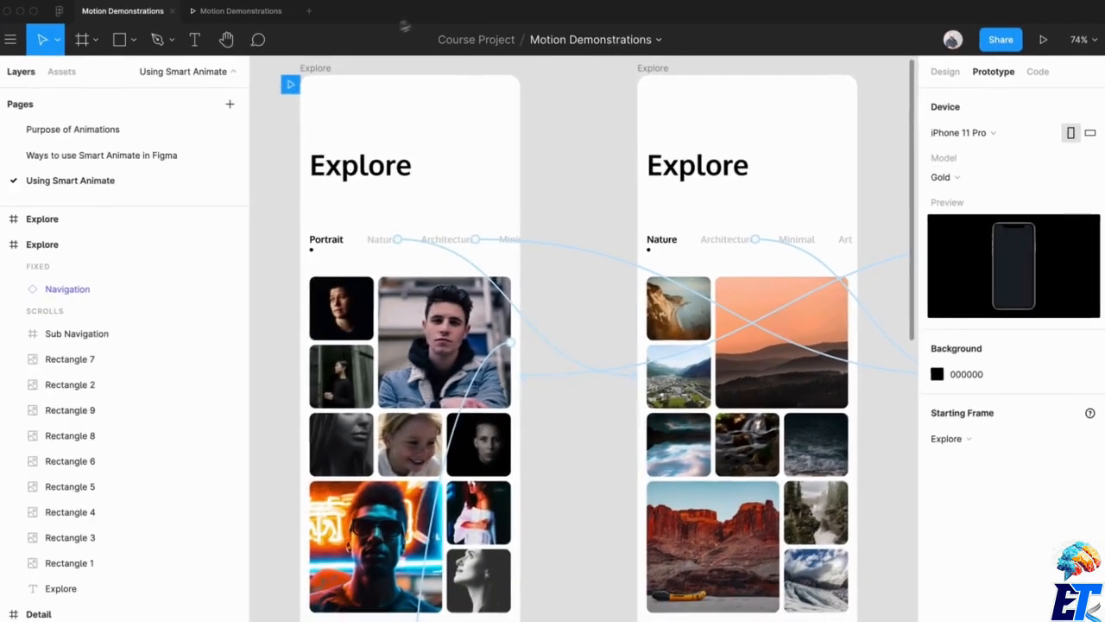
left_click(247, 11)
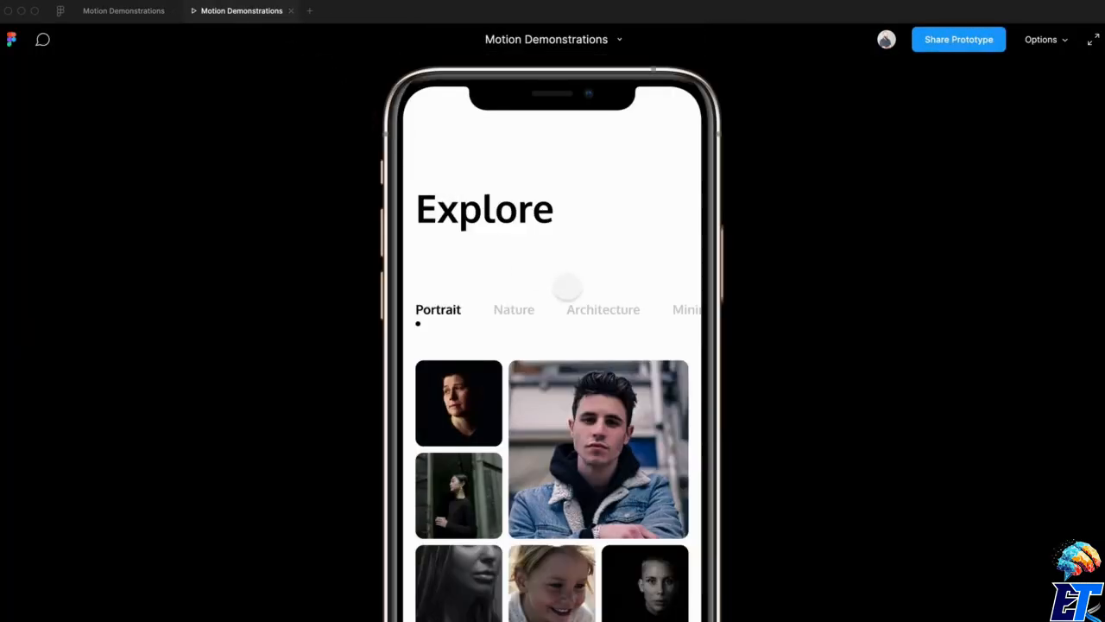
Scale the prototype down to fit the window and preview the transitions between the Nature, Architecture and Portrait categories.
left_click(1040, 39)
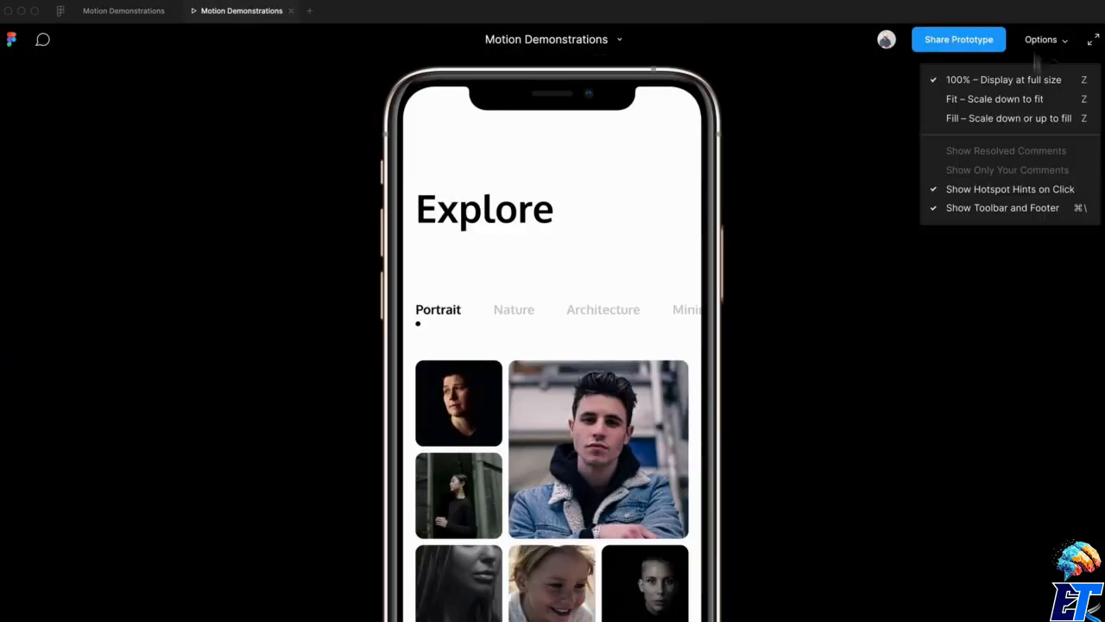
left_click(1033, 92)
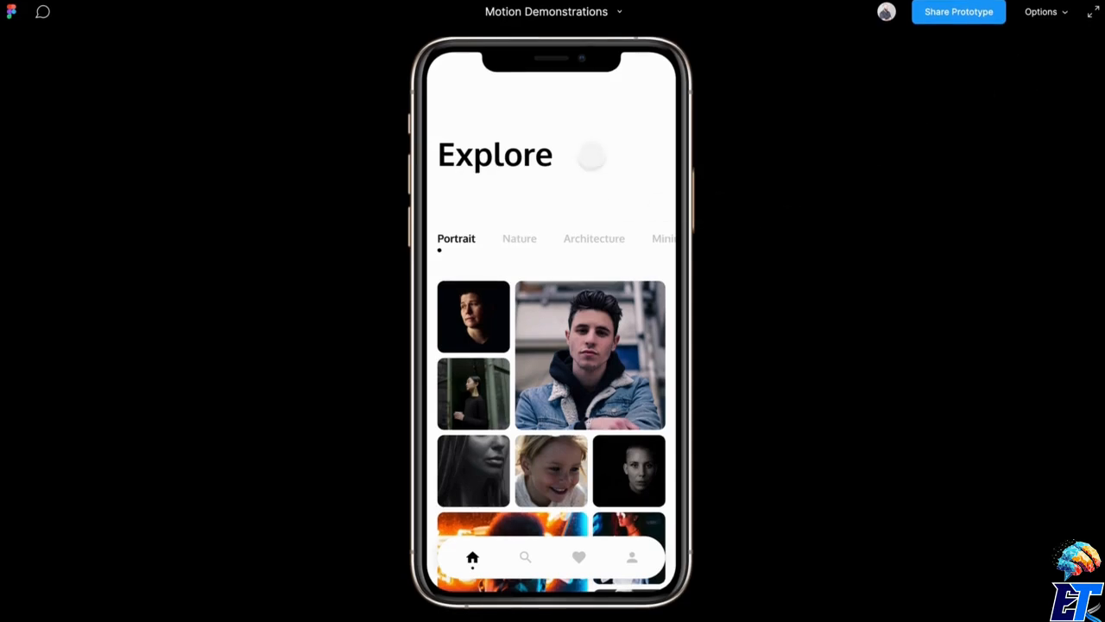
left_click(518, 238)
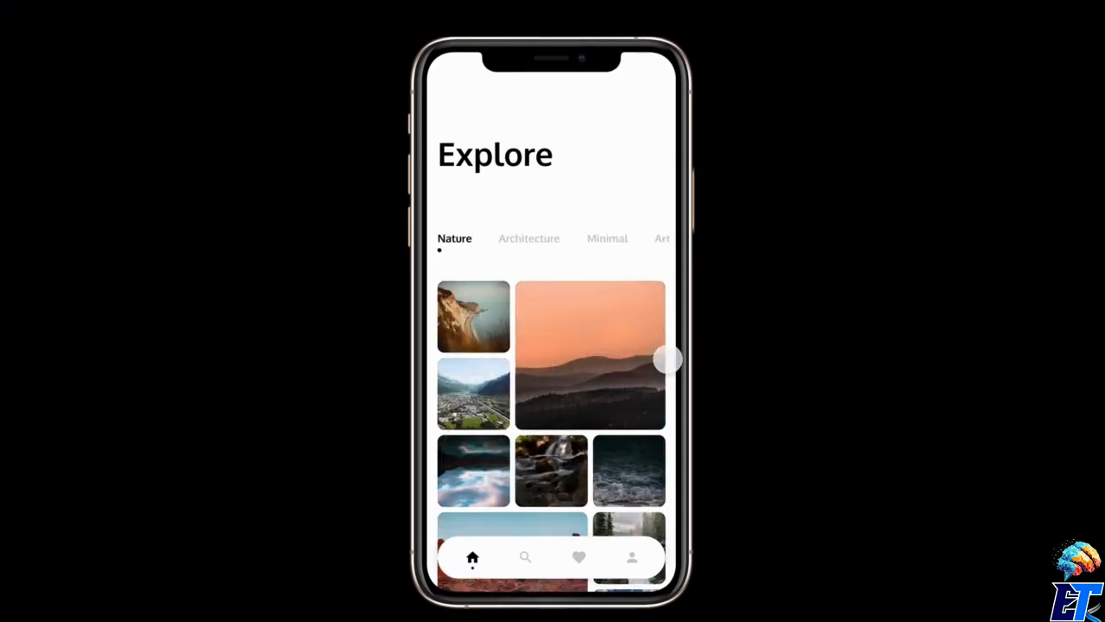
left_click(526, 239)
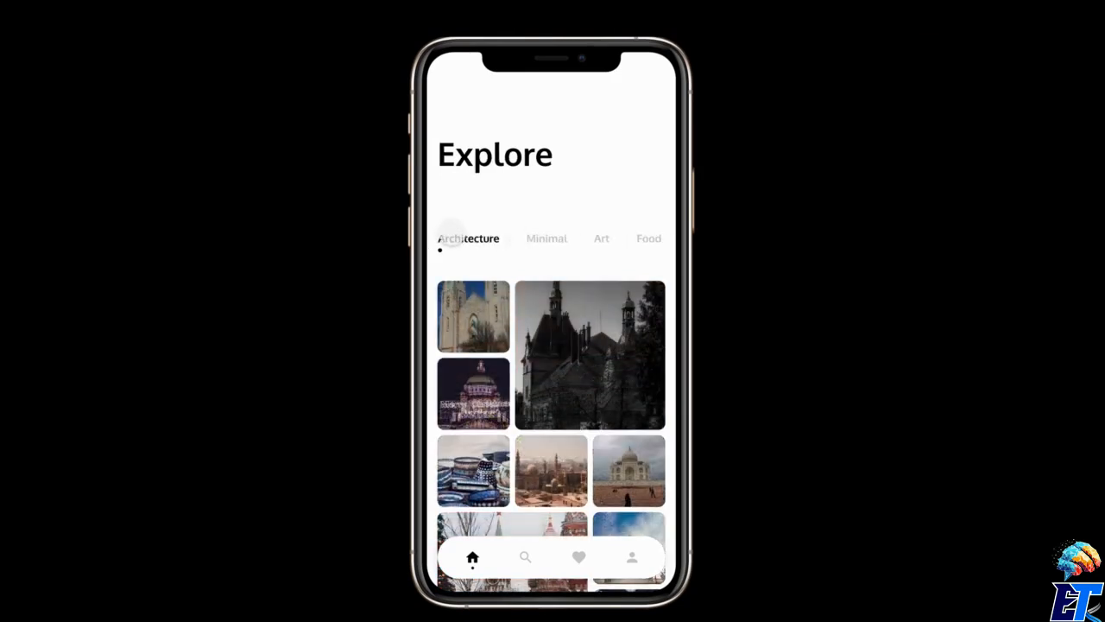
left_click(485, 246)
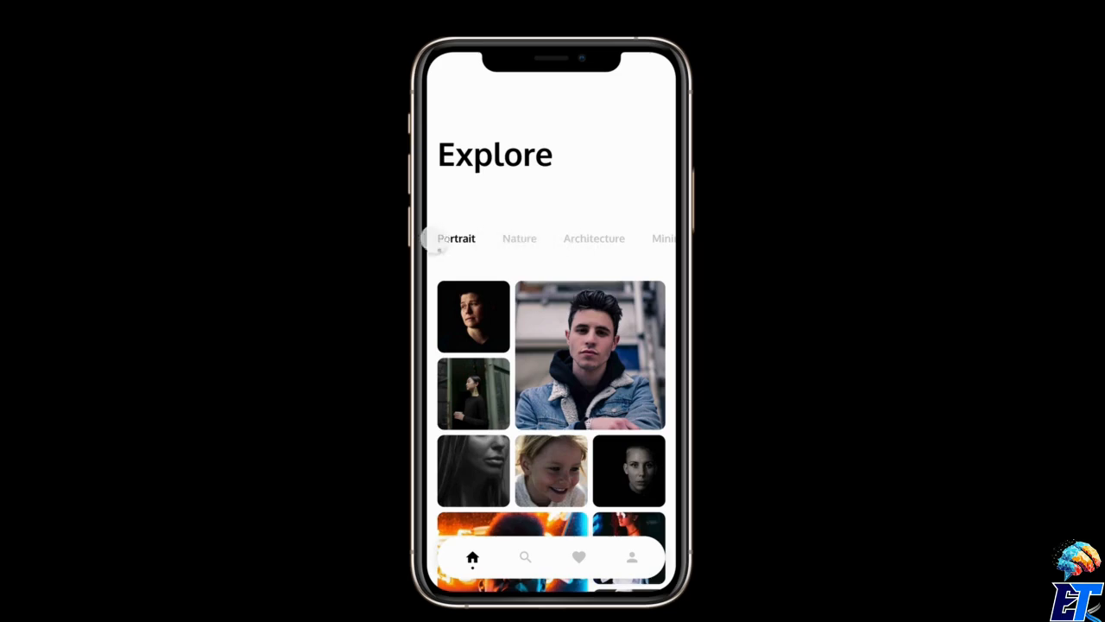
Replay the category transitions by cycling repeatedly from Portrait through Nature to Architecture, ending on Architecture.
left_click(518, 239)
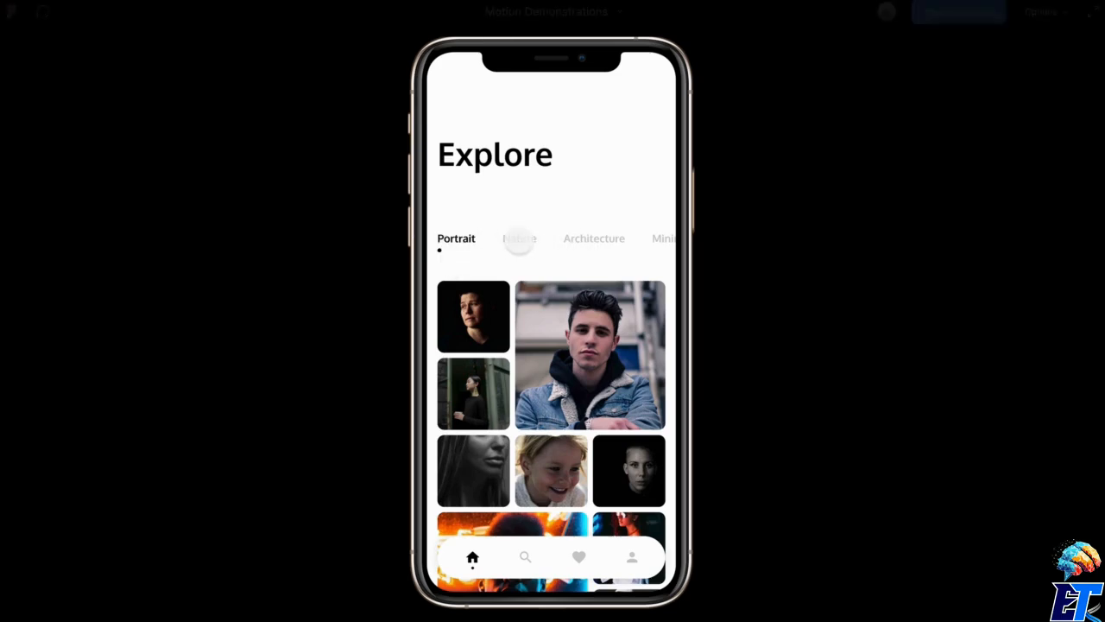
left_click(523, 242)
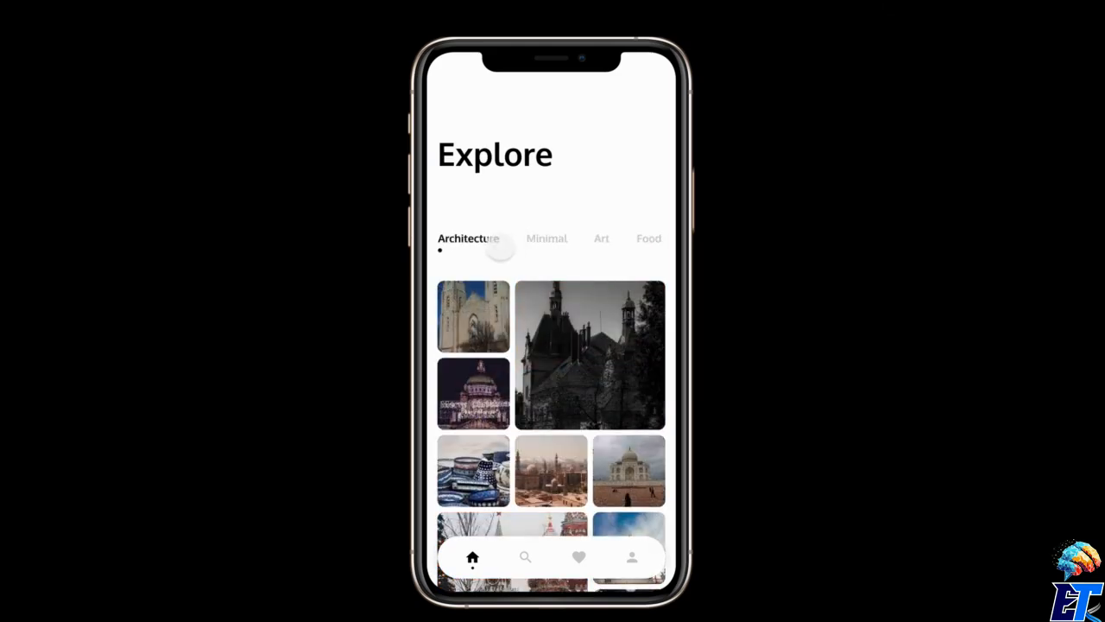
left_click(493, 245)
left_click(522, 242)
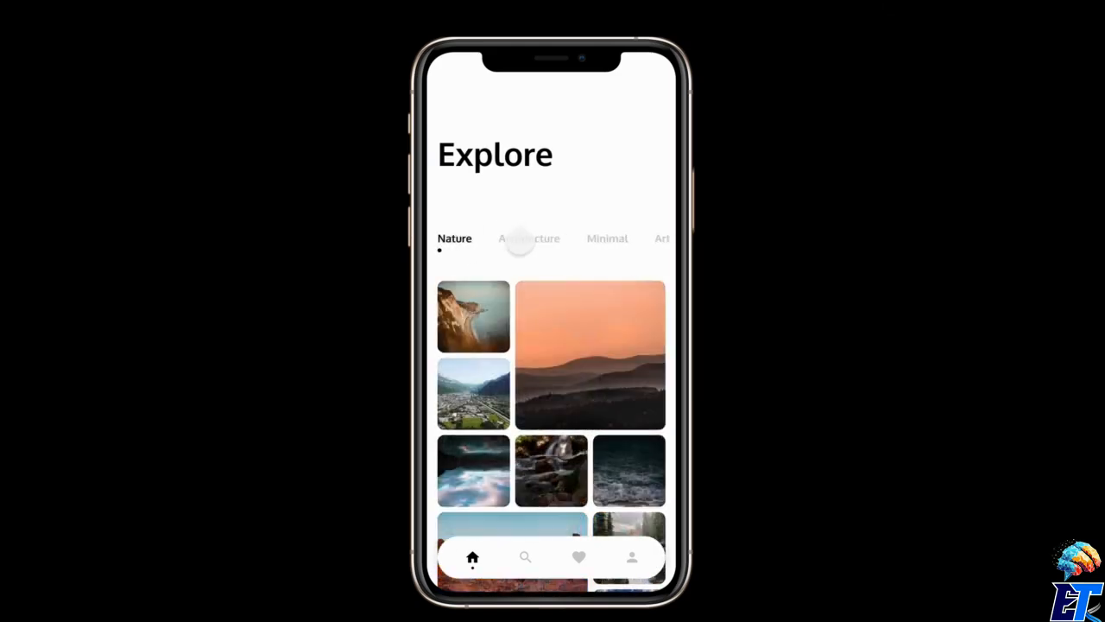
left_click(518, 239)
left_click(469, 240)
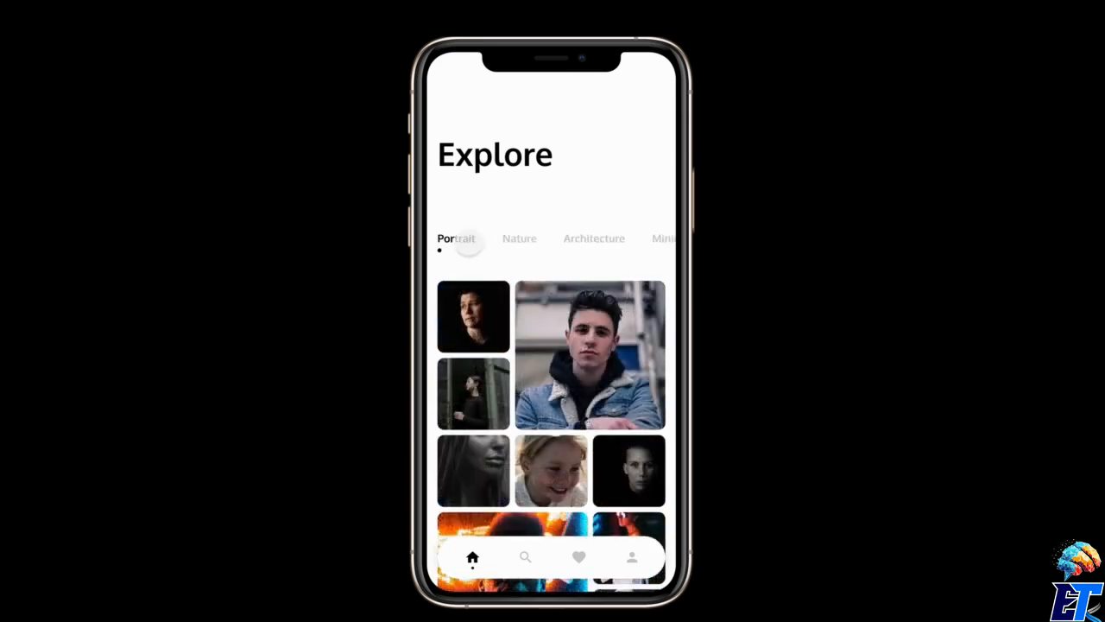
left_click(514, 246)
left_click(511, 239)
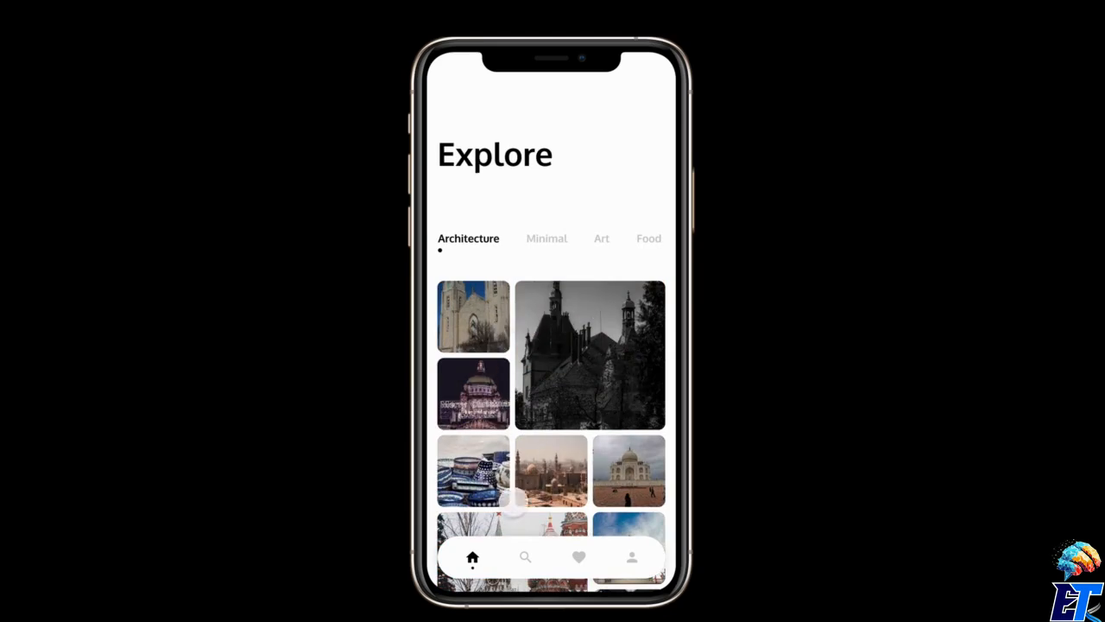
Scroll through the Architecture photo grid in the prototype and return to the Portrait category.
scroll(536, 434, "down", 3)
scroll(533, 429, "up", 3)
scroll(532, 429, "down", 3)
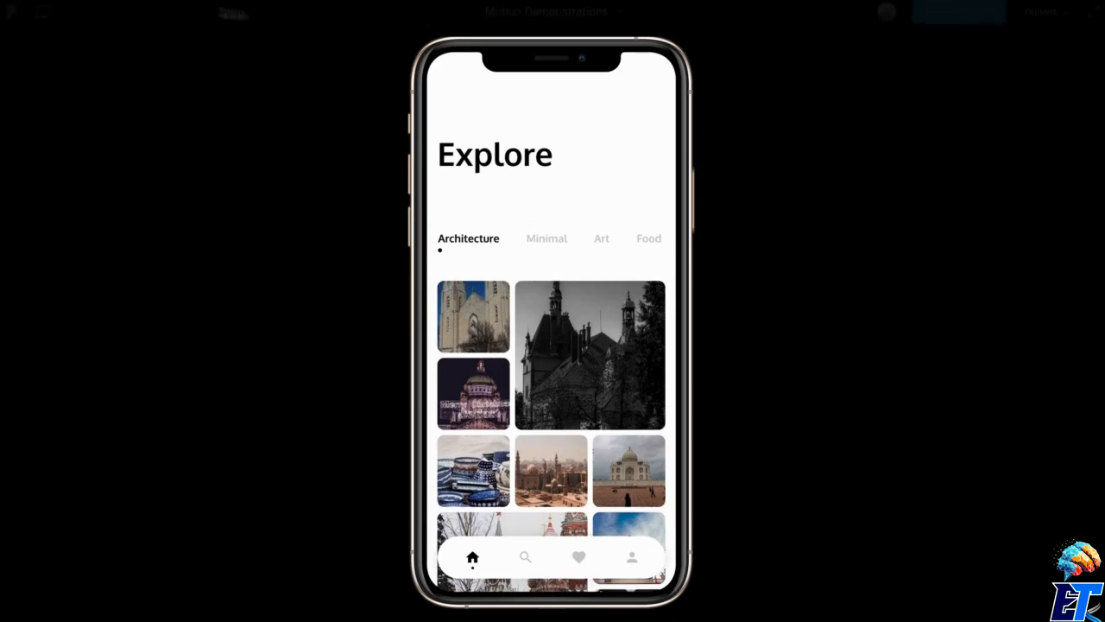
left_click_drag(499, 244, 466, 239)
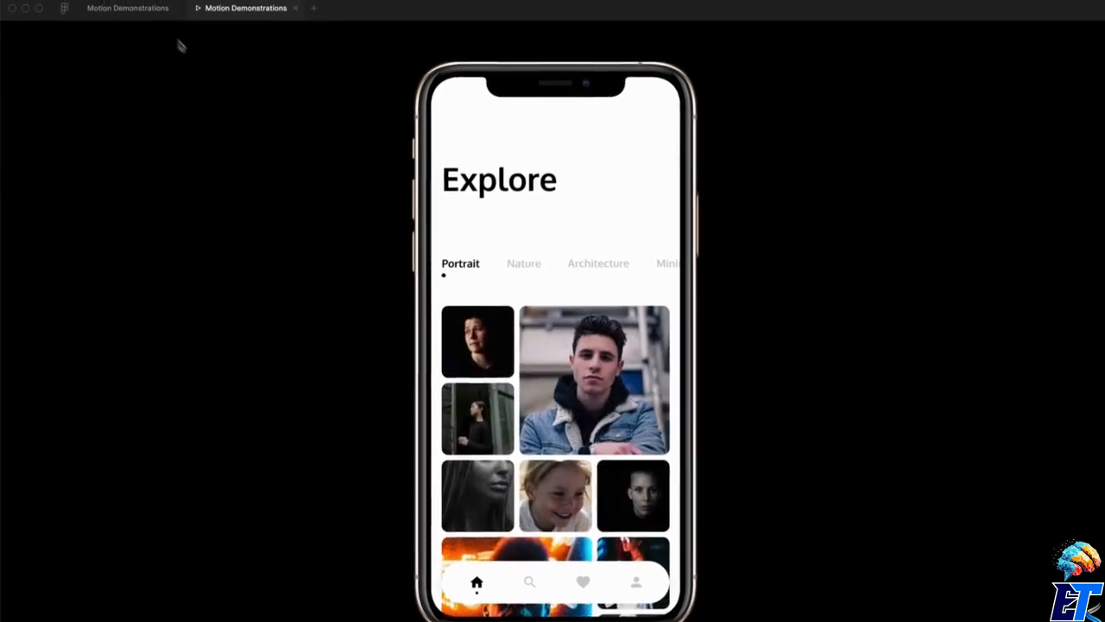
Switch to the design file and select the large photo of the young man in the Portrait Explore frame.
left_click(117, 8)
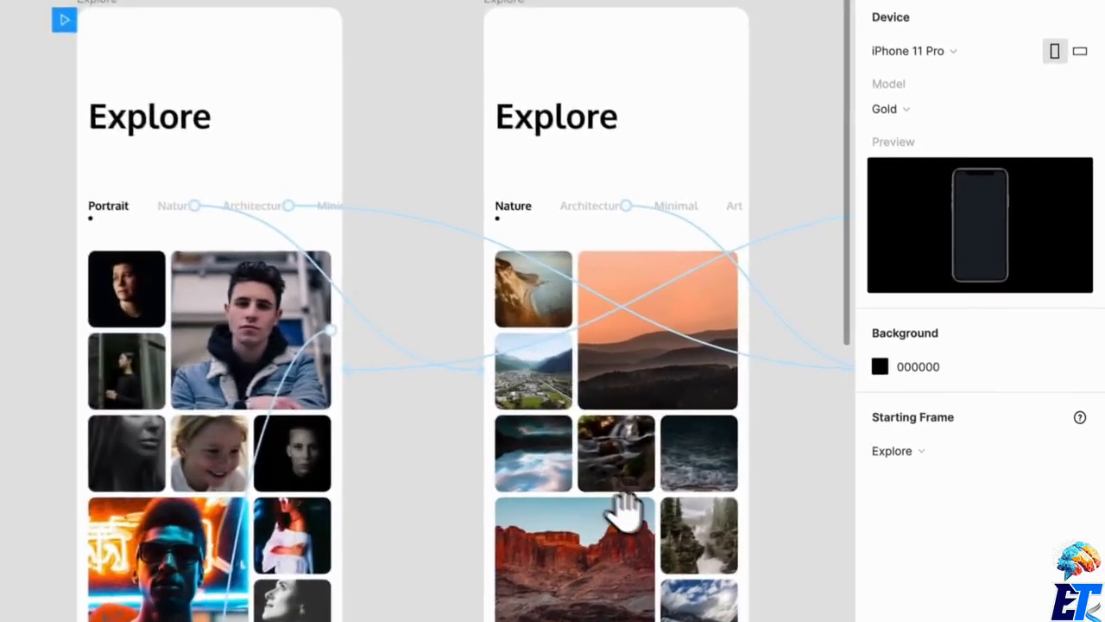
left_click_drag(724, 489, 616, 410)
left_click_drag(486, 438, 691, 368)
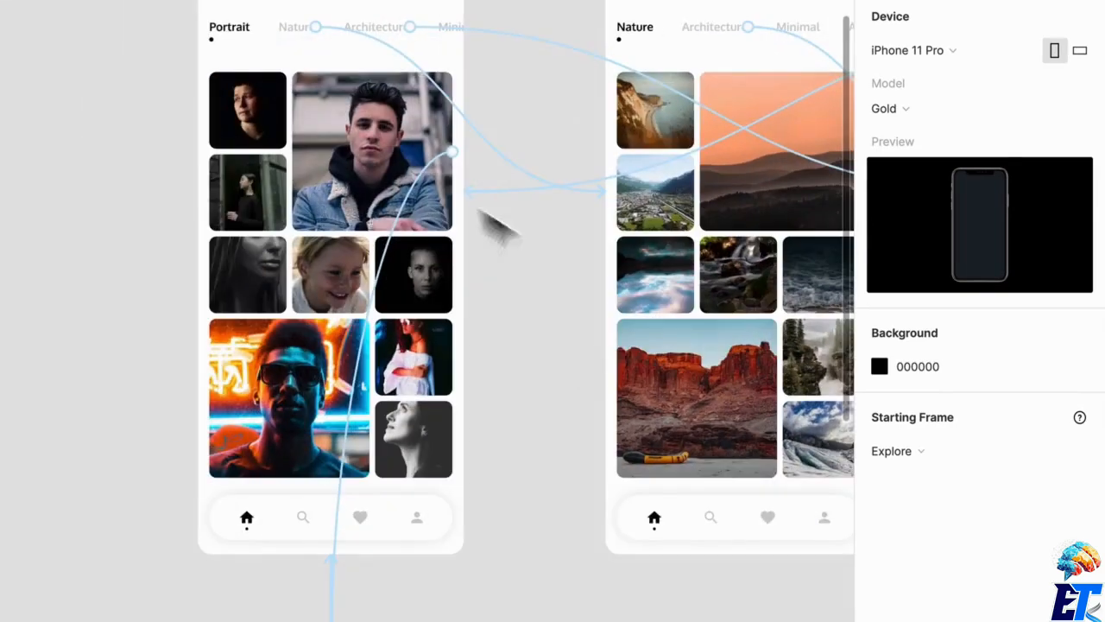
left_click(358, 167)
Examine the selected photo's Smart Animate connection to the first Detail frame and compare the layouts of both frames.
scroll(573, 348, "down", 1)
scroll(569, 348, "down", 4)
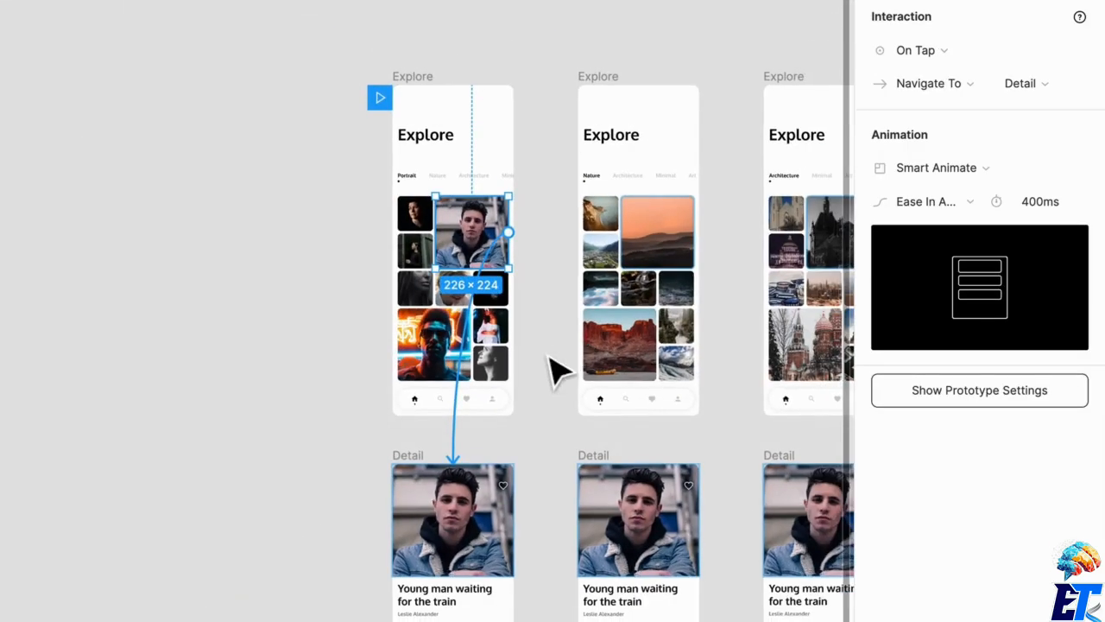
scroll(538, 365, "down", 1)
scroll(538, 365, "up", 2)
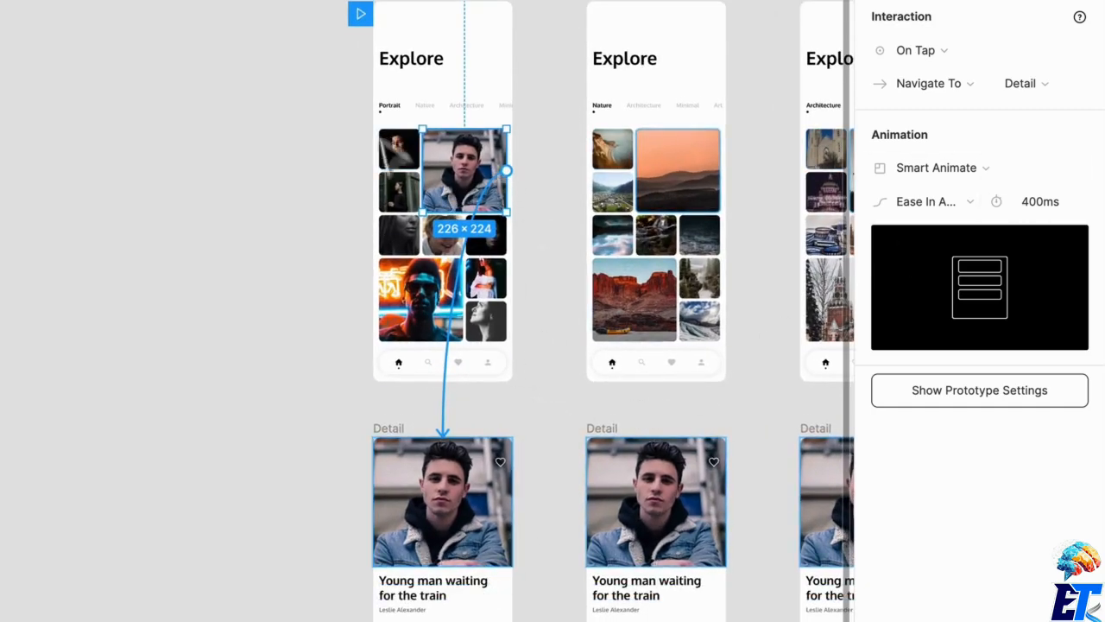
scroll(496, 613, "down", 2)
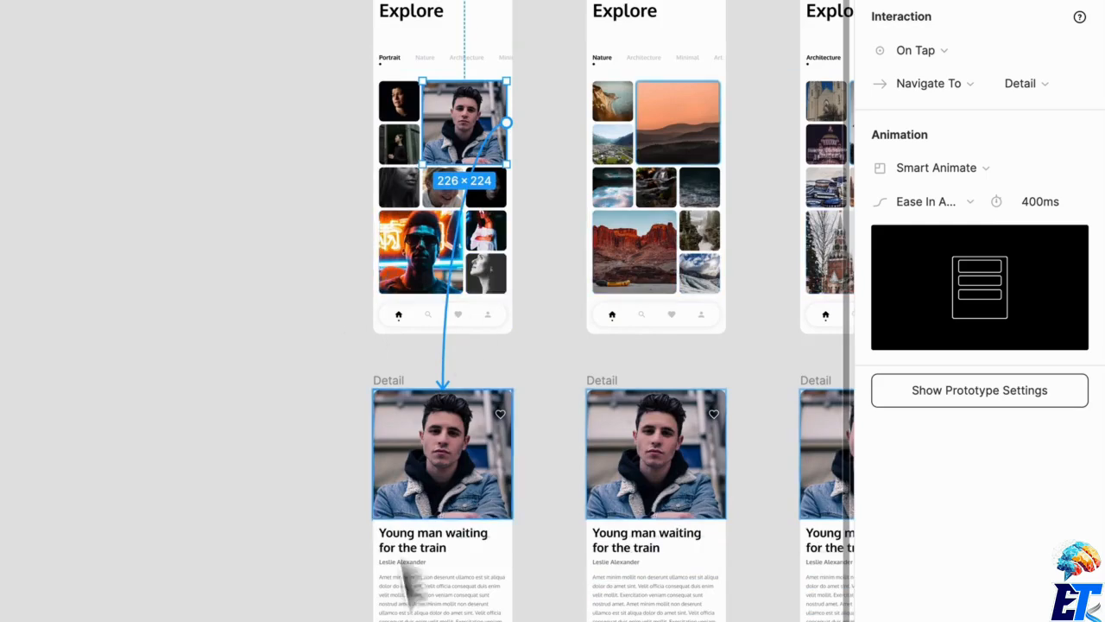
scroll(407, 580, "down", 1)
scroll(506, 518, "down", 2)
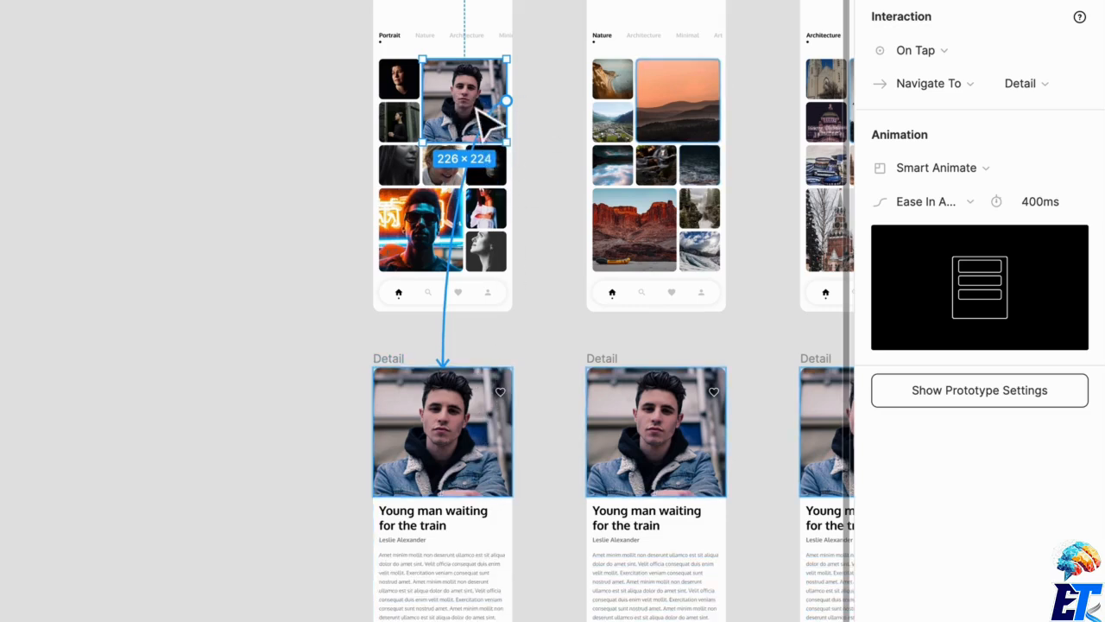
scroll(499, 117, "up", 5)
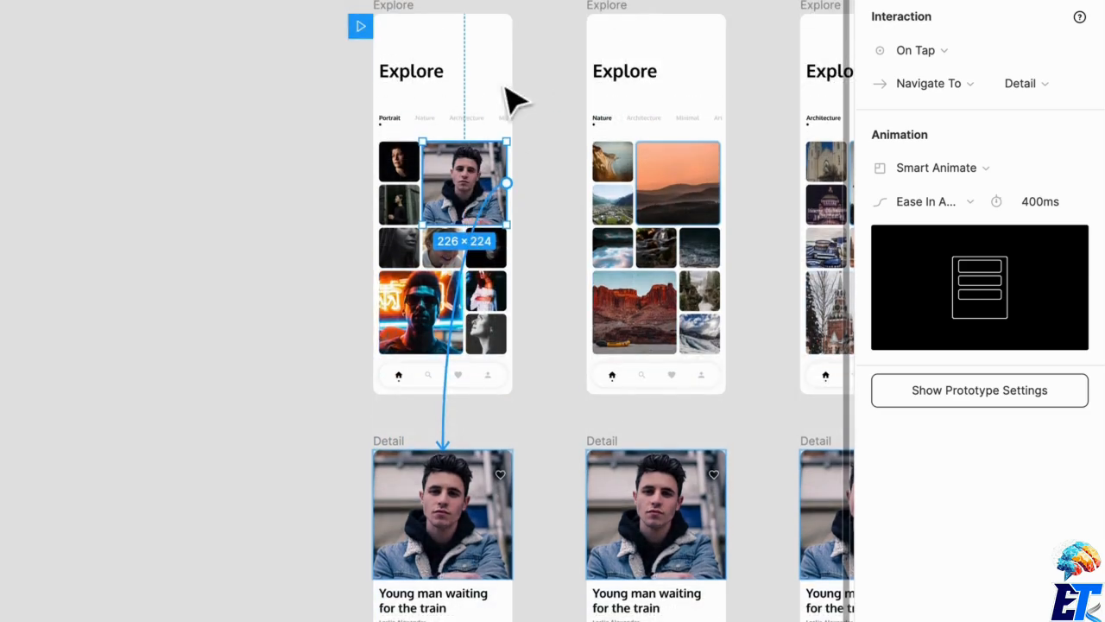
Alternately select the young man's photo in the first Detail frame and in the Portrait Explore frame to compare the two layers.
left_click(413, 522)
left_click(487, 202)
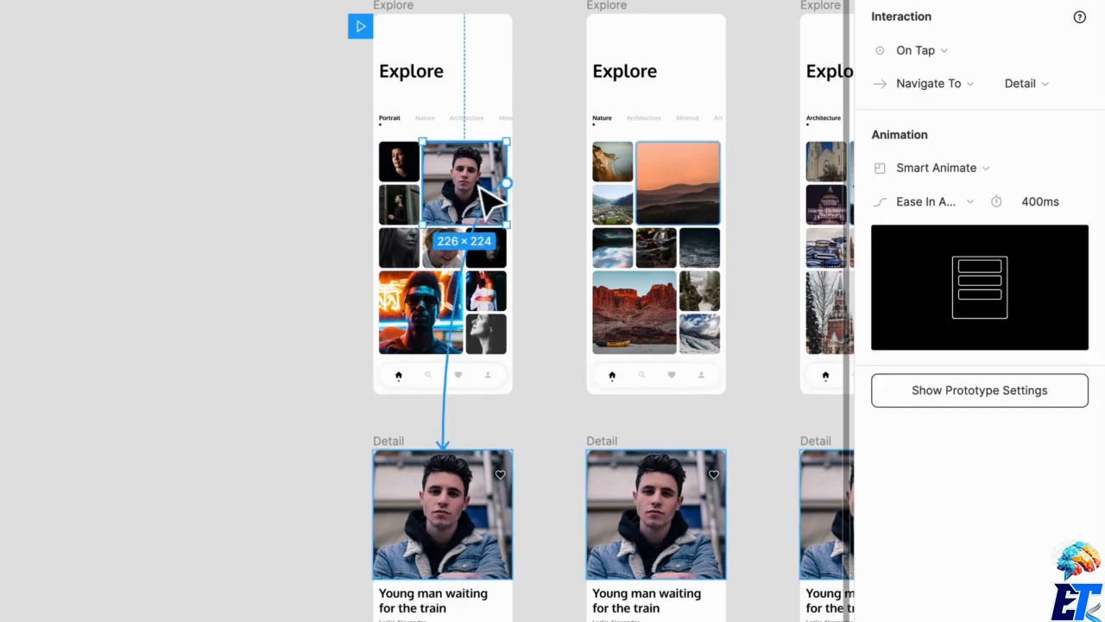
left_click(447, 557)
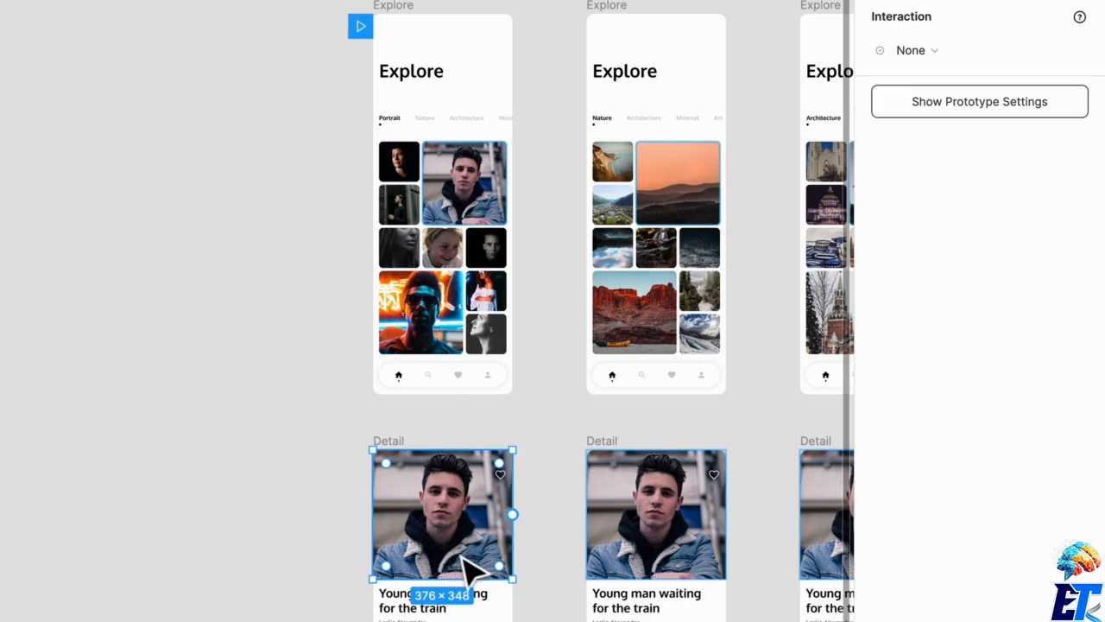
left_click(488, 194)
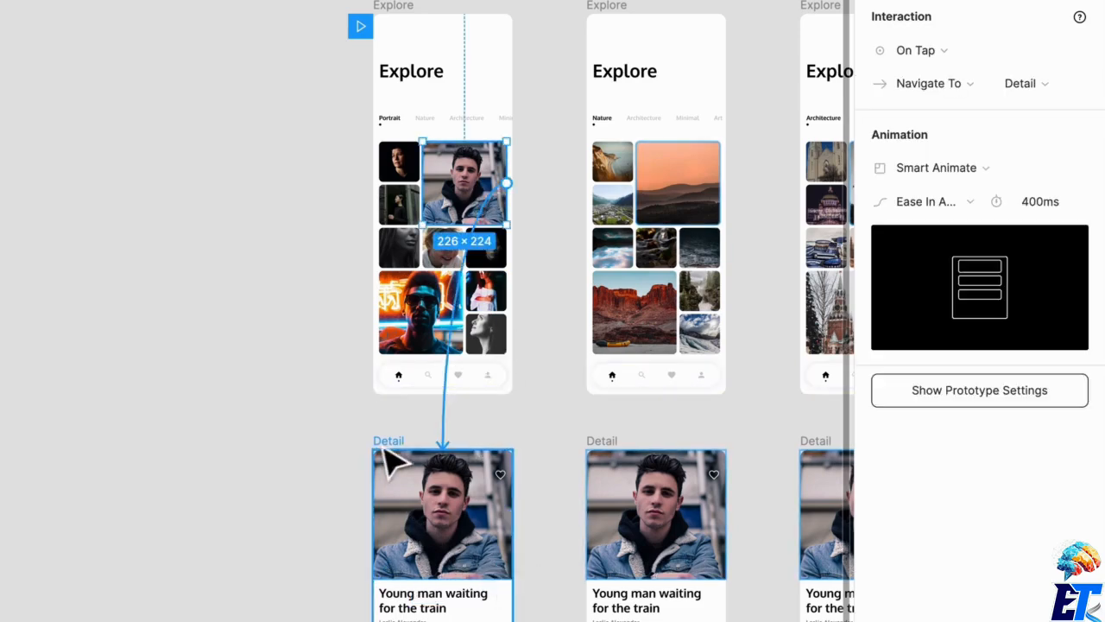
scroll(449, 509, "down", 5)
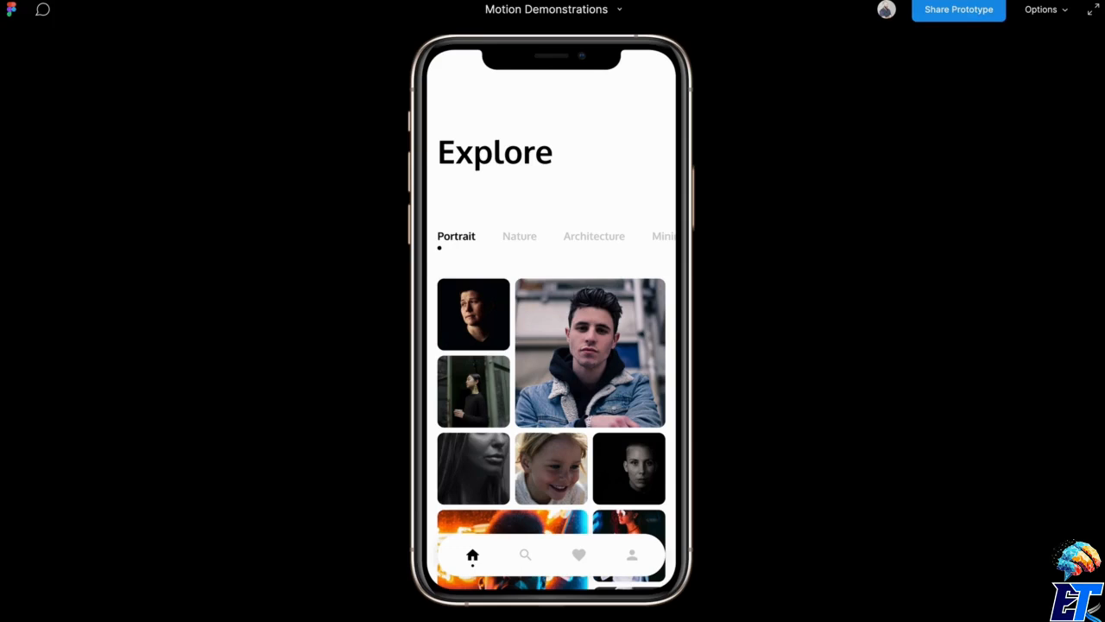
Switch to the running prototype, open the Detail screen from the large photo and scroll through its content.
left_click(495, 338)
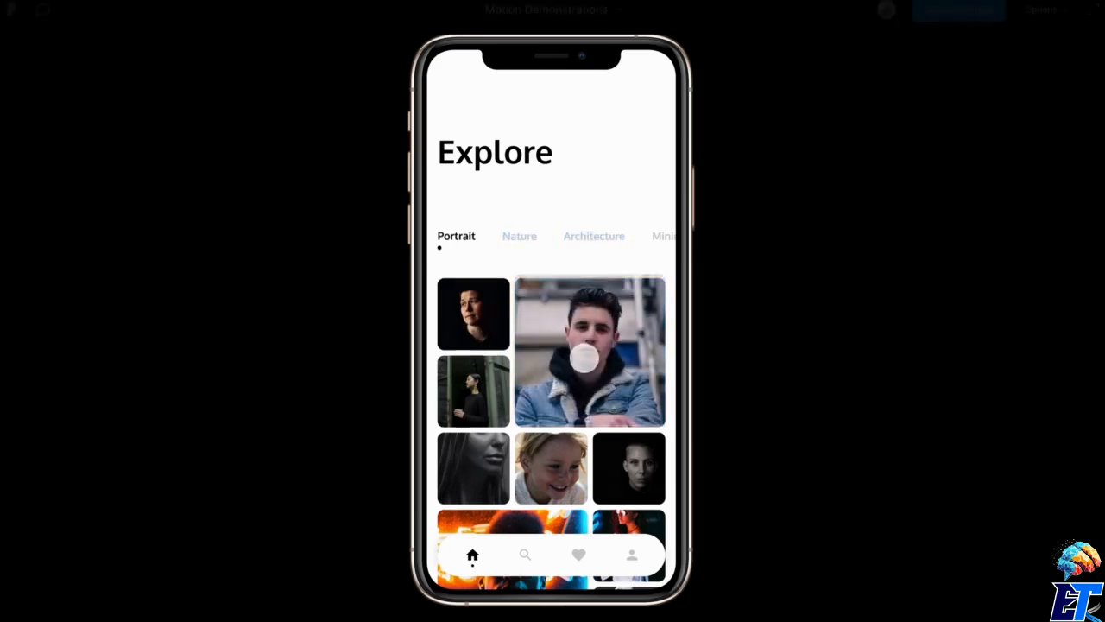
left_click(575, 358)
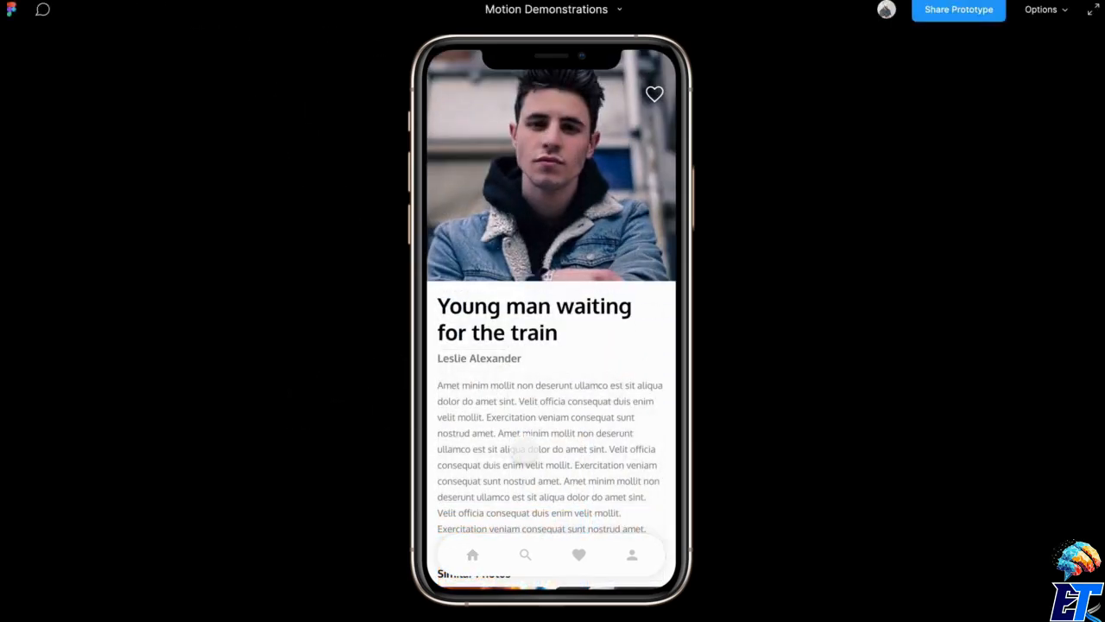
scroll(524, 449, "down", 3)
scroll(524, 449, "up", 3)
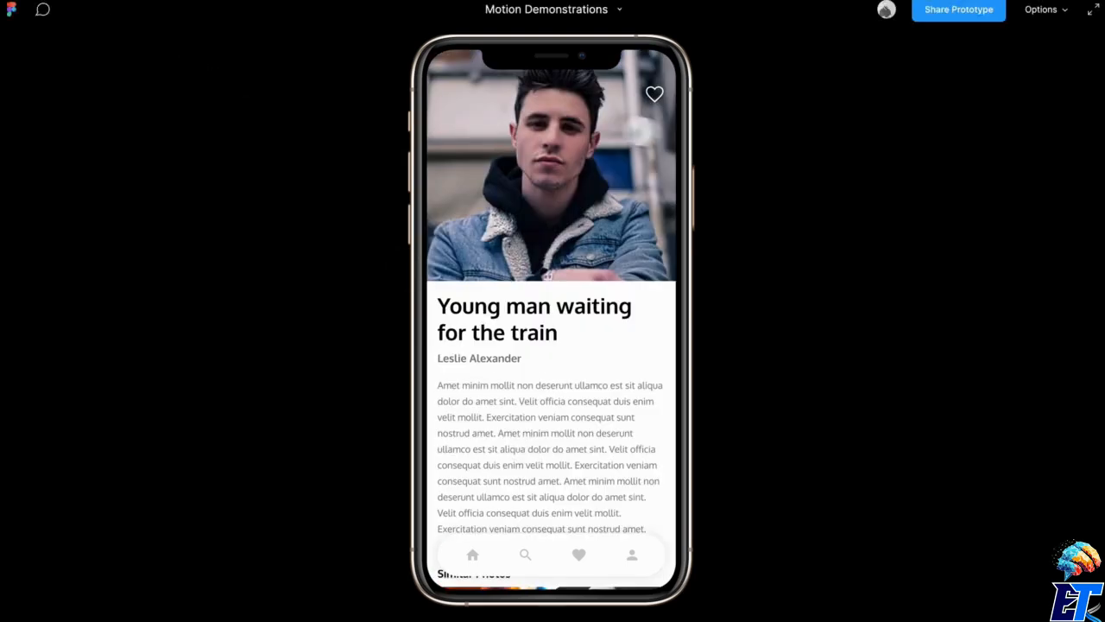
left_click(552, 140)
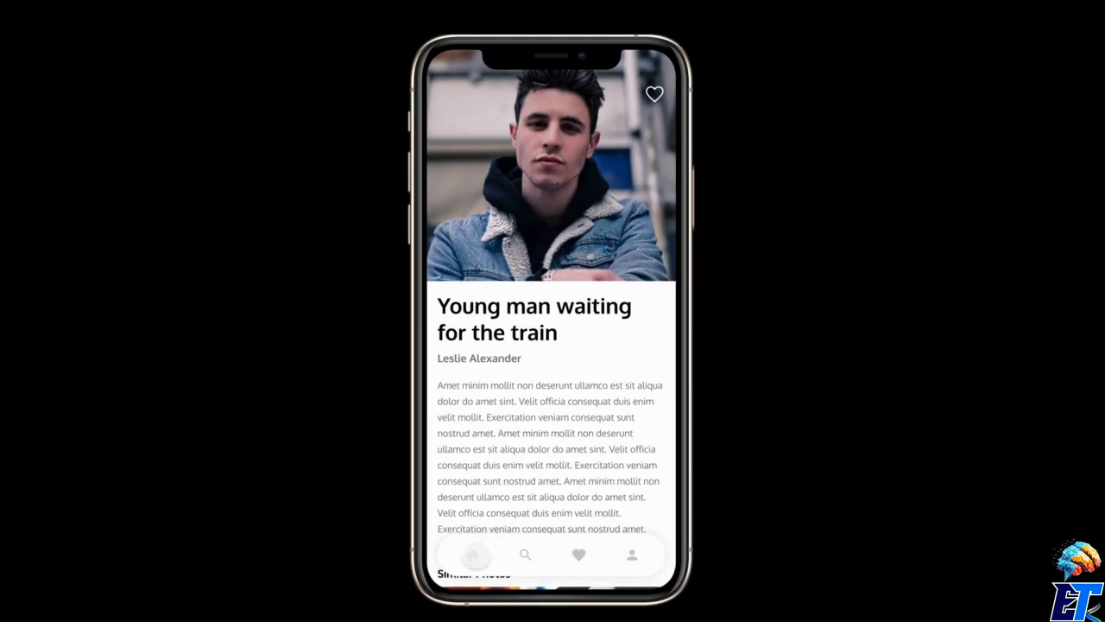
Replay the transition between the Detail and Explore screens by going home and reopening the large photo twice.
left_click(473, 554)
left_click(604, 413)
left_click(465, 554)
left_click(550, 390)
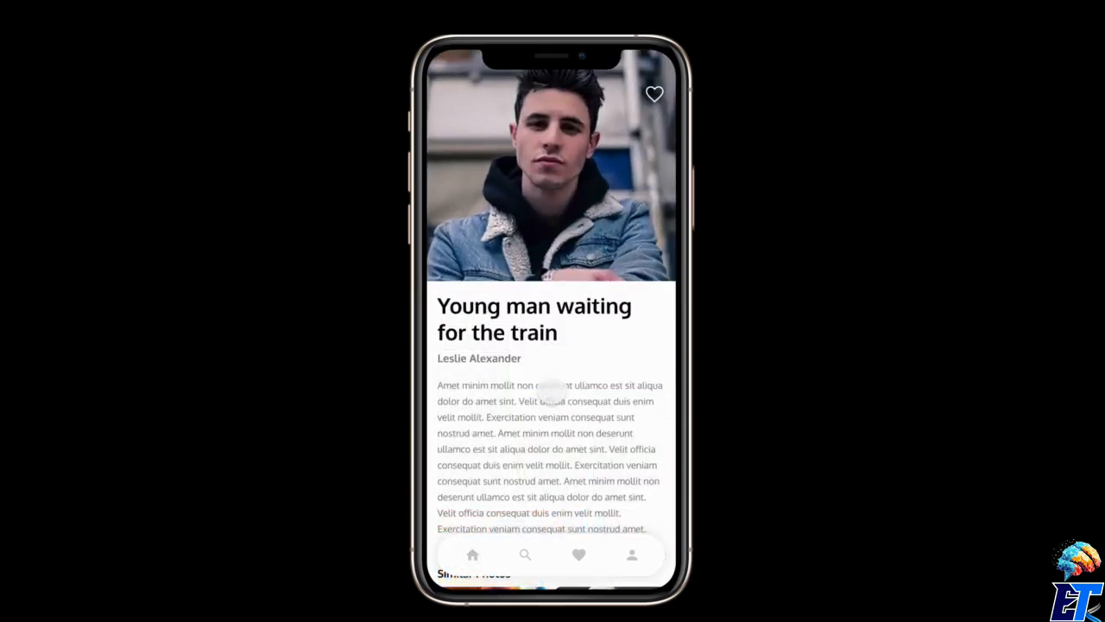
Return to the design file, view the easing options of the large photo's Smart Animate transition and clear the selection.
mouse_move(148, 40)
left_click(131, 18)
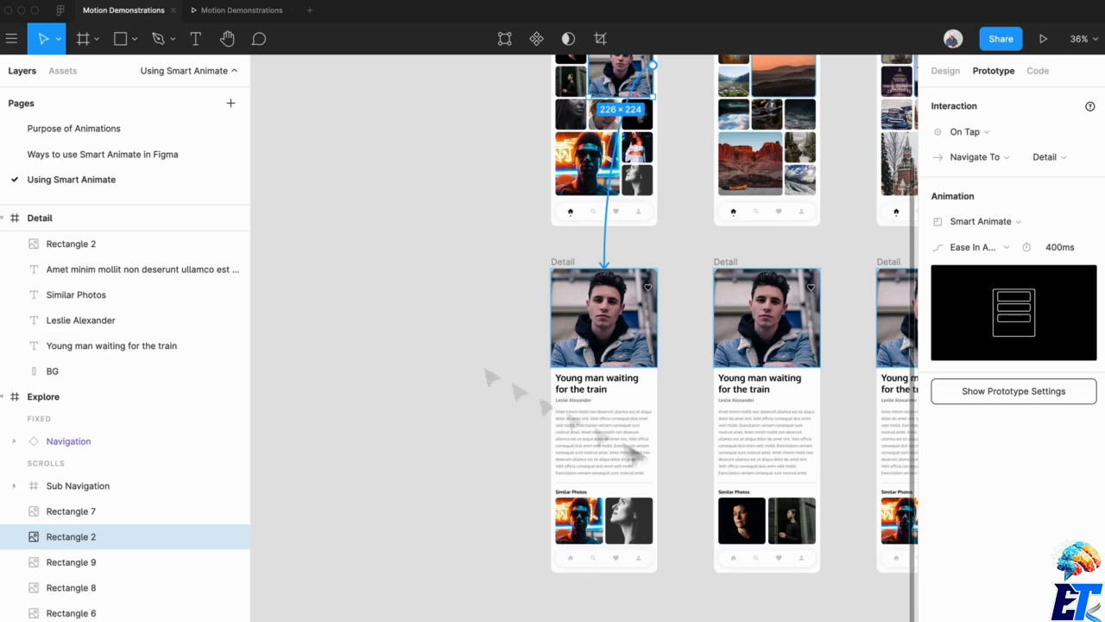
scroll(661, 313, "up", 3)
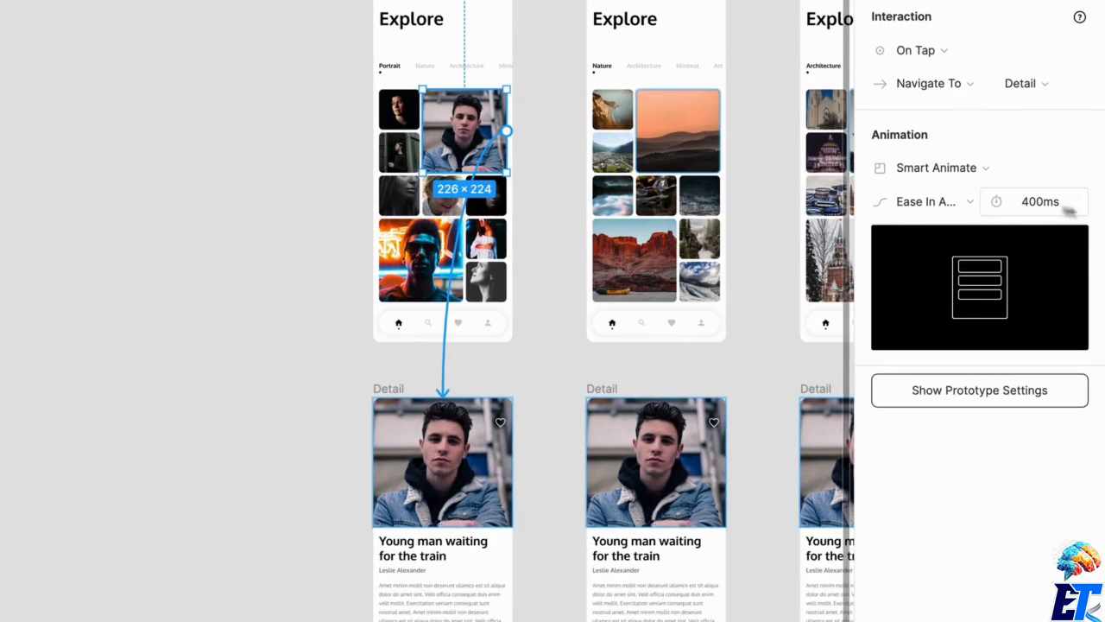
left_click(943, 210)
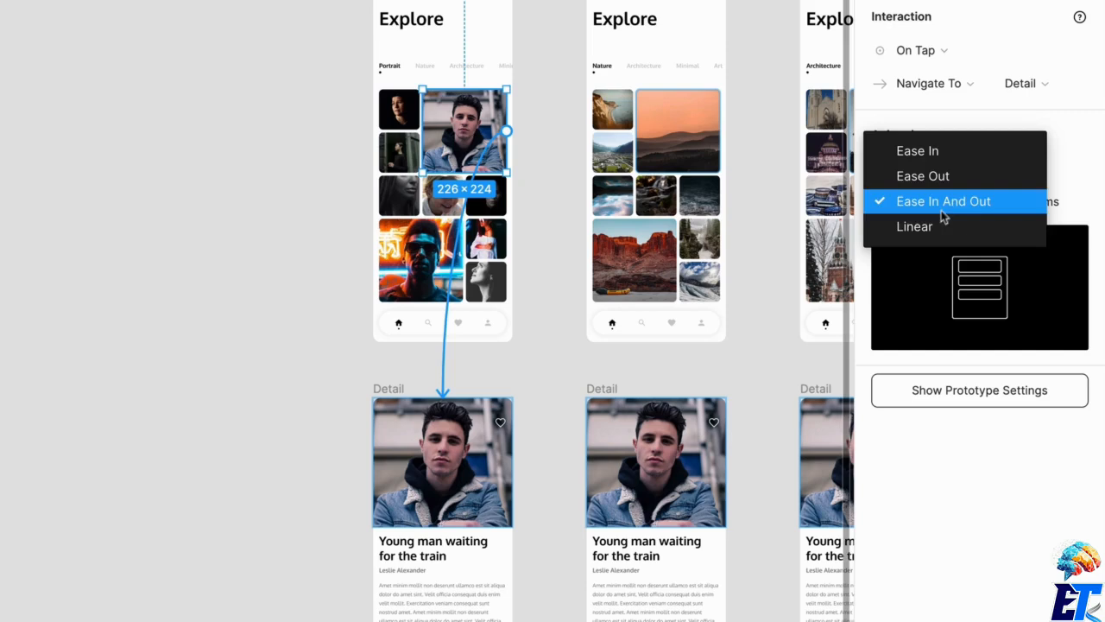
left_click(236, 277)
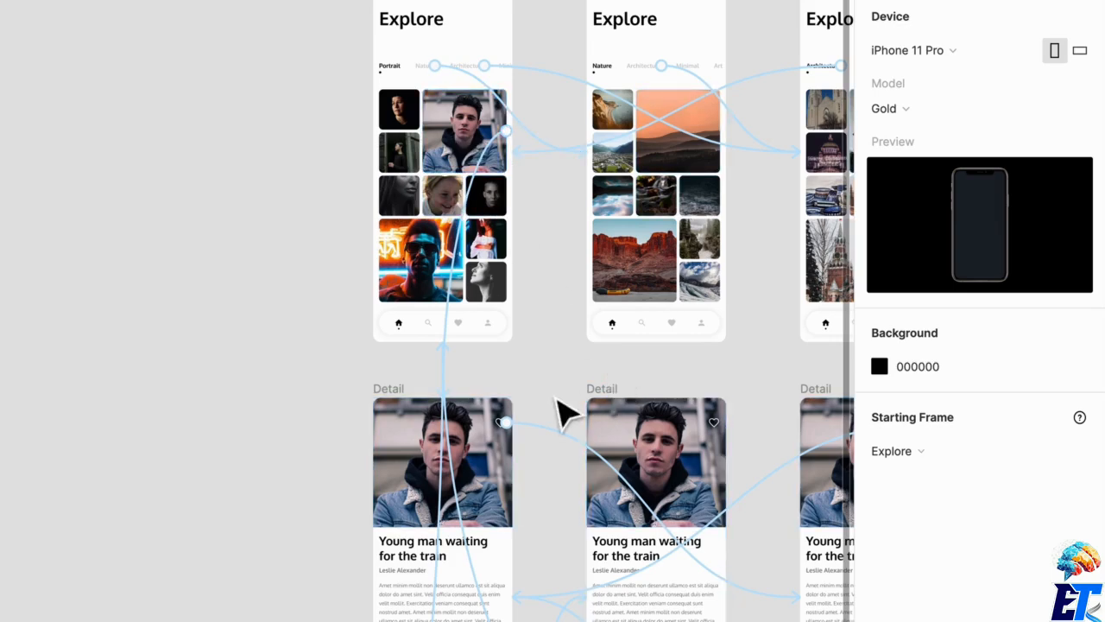
Switch back to the prototype, go home to the Explore screen and reopen the large photo's Detail screen.
scroll(560, 401, "down", 2)
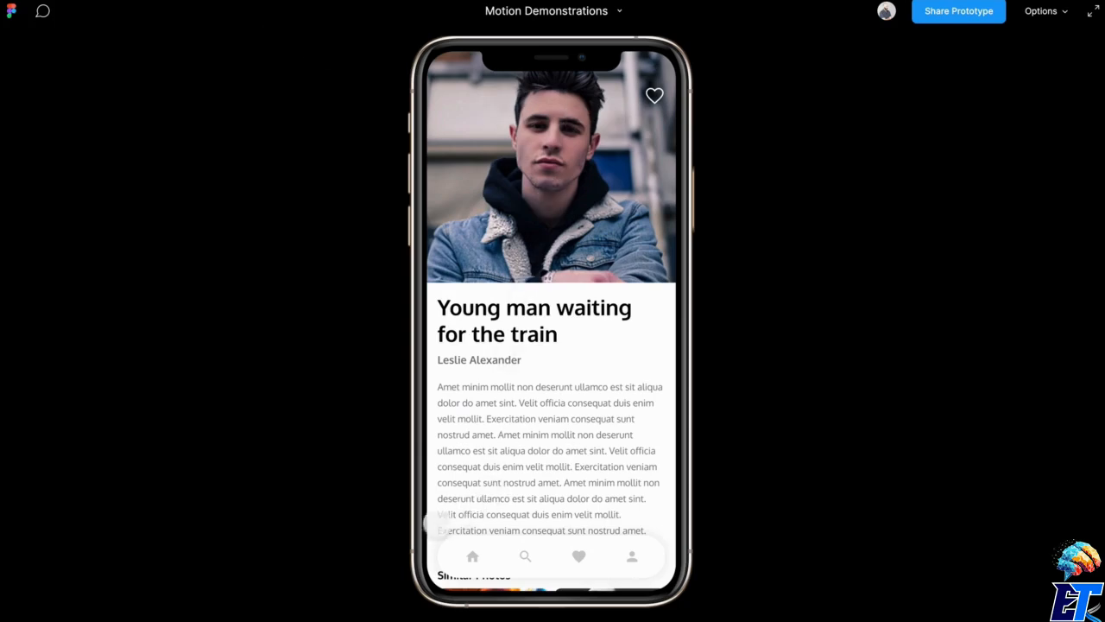
left_click(475, 555)
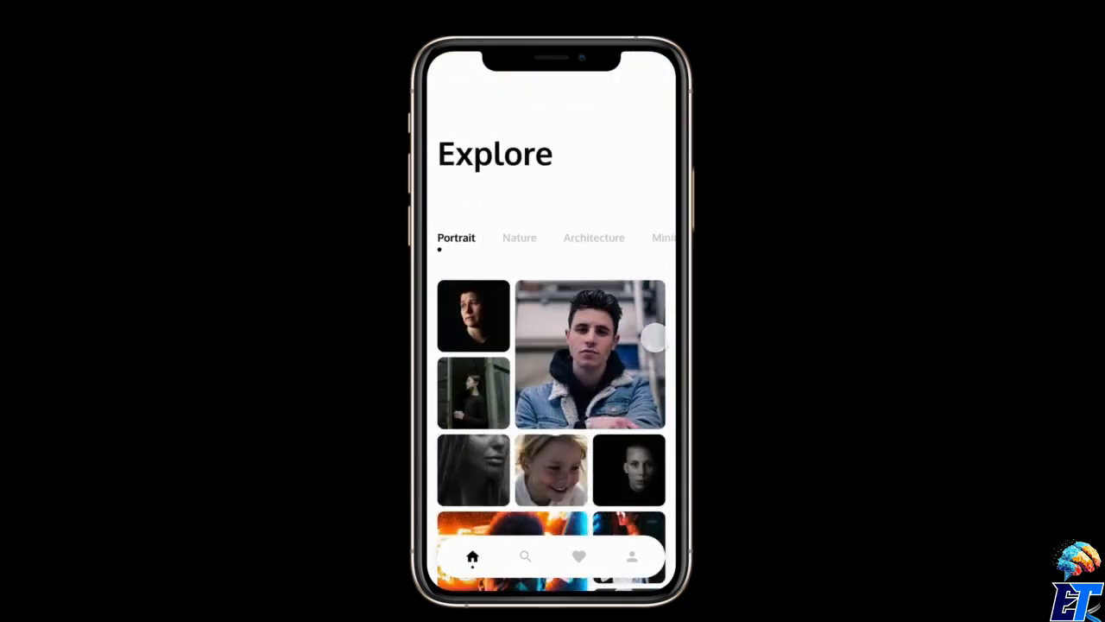
left_click(627, 339)
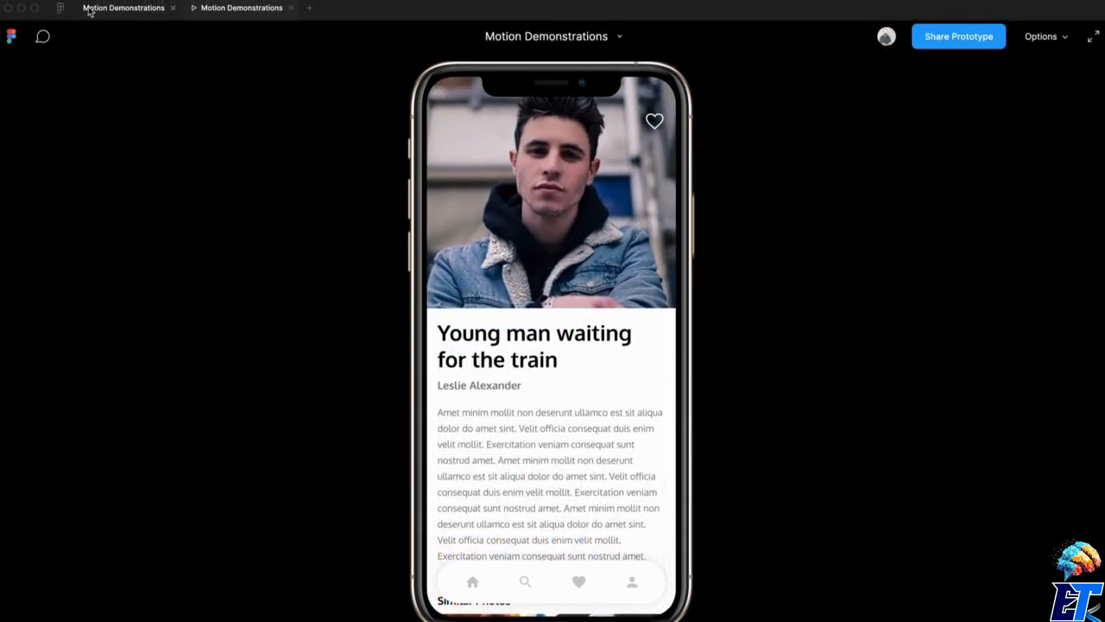
Return to the design file and view the On Drag interaction of the first Detail frame's Similar Photos row.
left_click(89, 10)
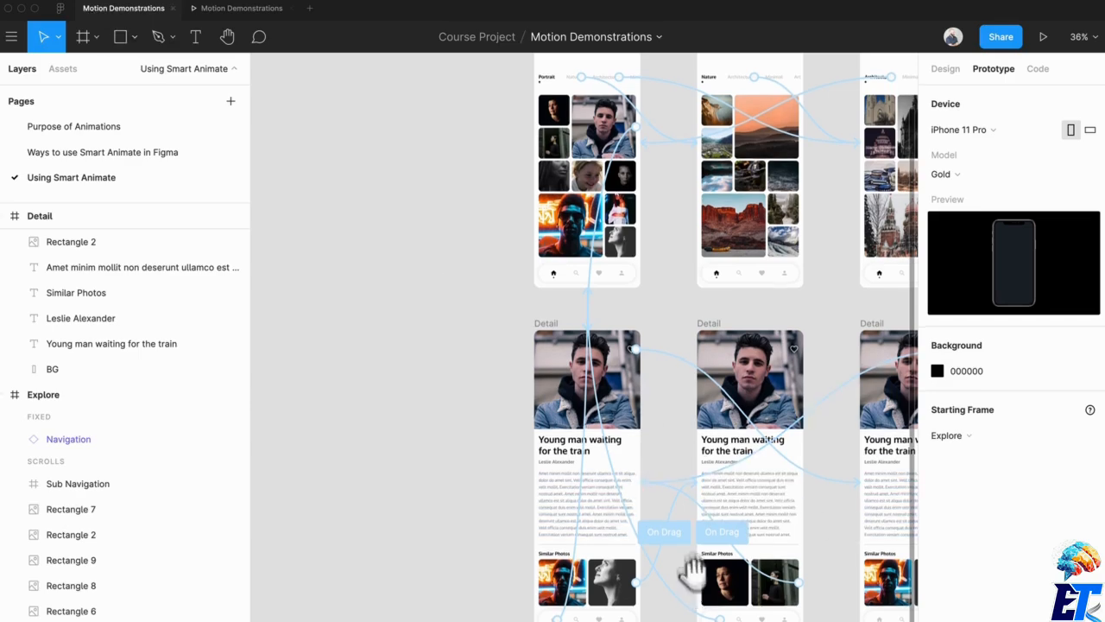
scroll(682, 518, "down", 3)
left_click(611, 477)
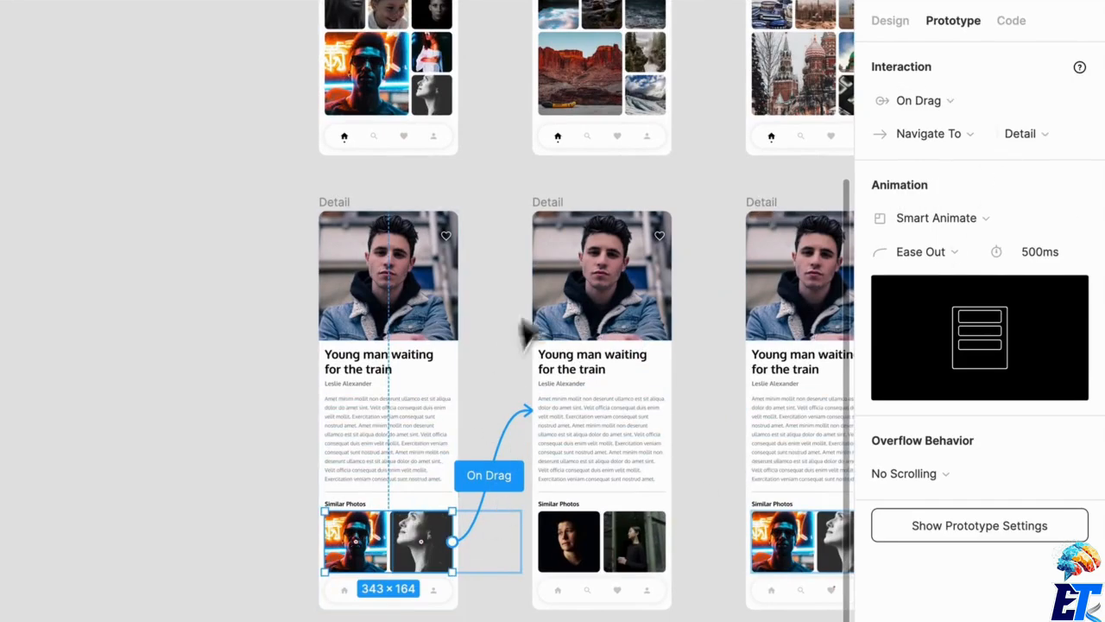
left_click(605, 321)
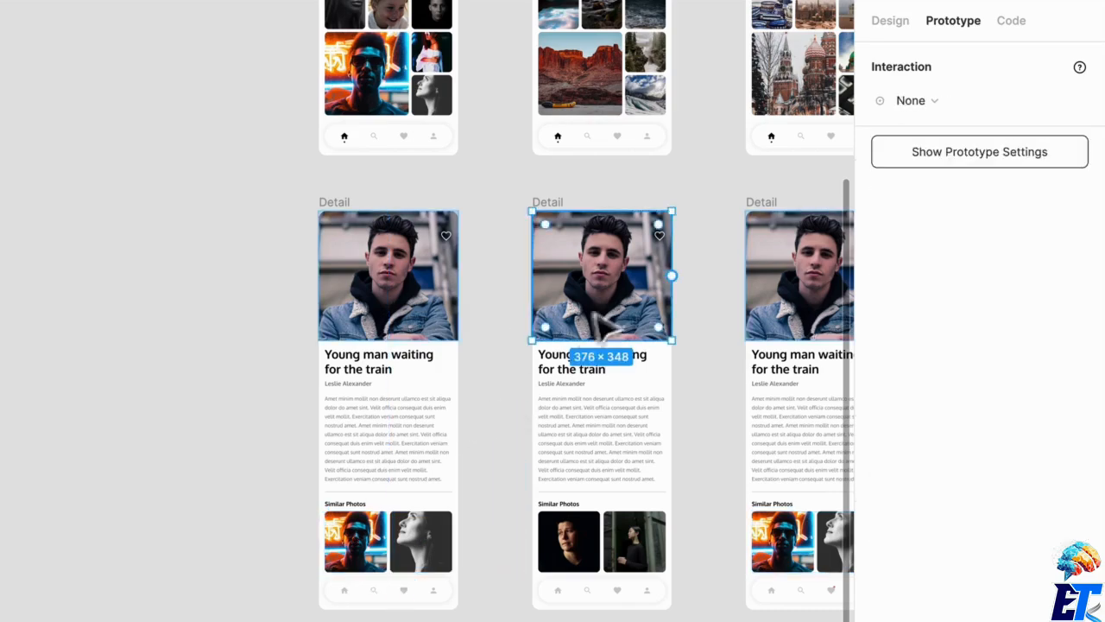
left_click(424, 553)
scroll(393, 561, "up", 5)
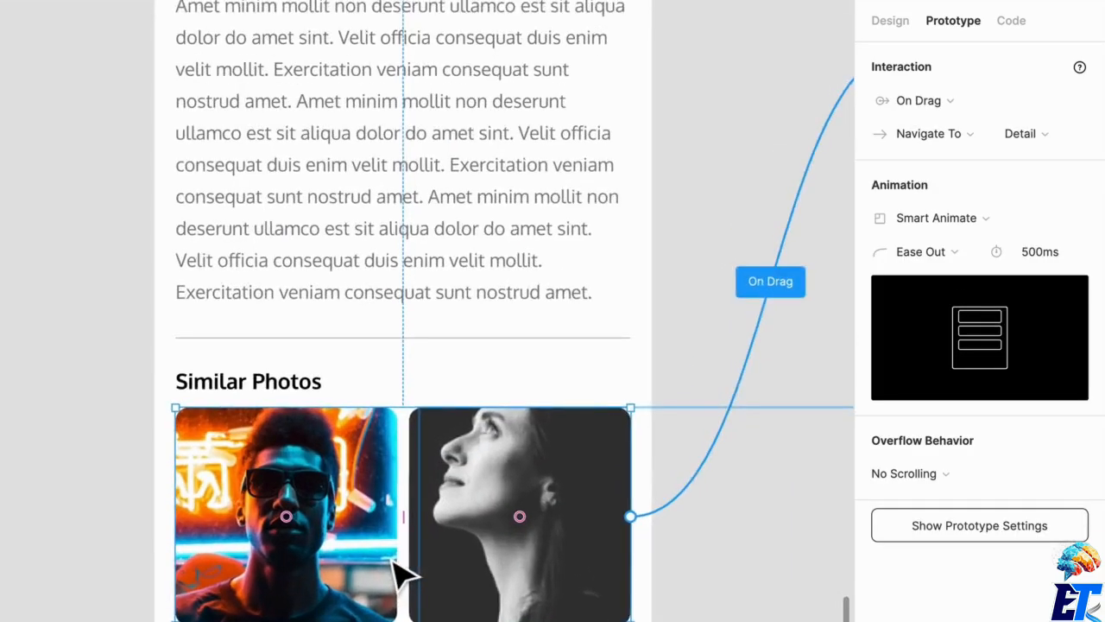
Follow the On Drag link from the first Detail frame's Similar Photos row to the photos in the second Detail frame.
left_click_drag(772, 548, 328, 587)
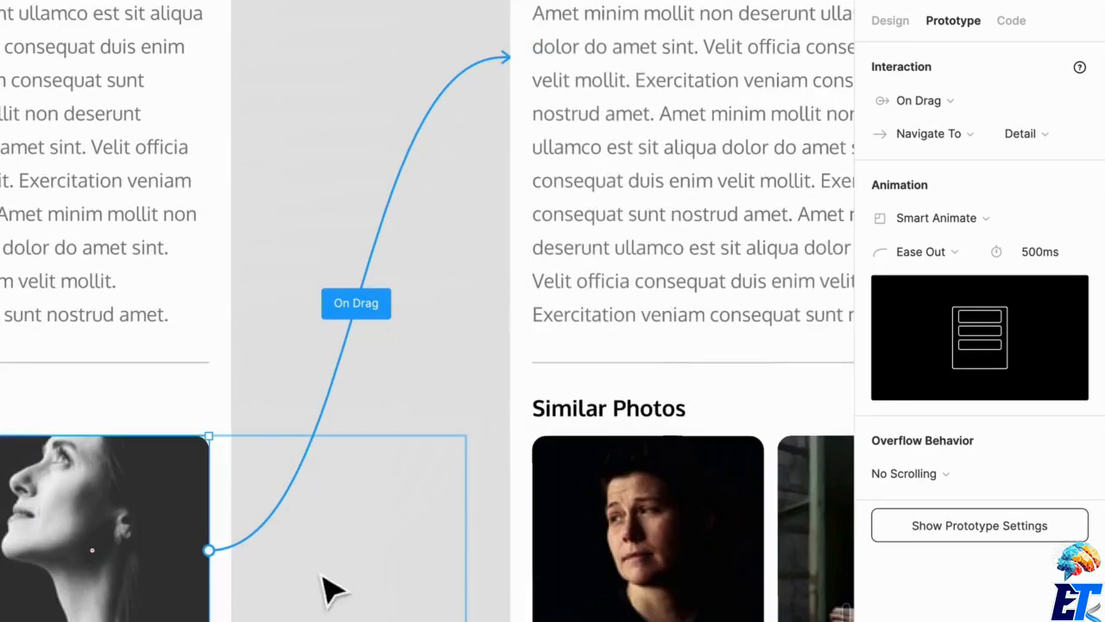
scroll(592, 291, "down", 2)
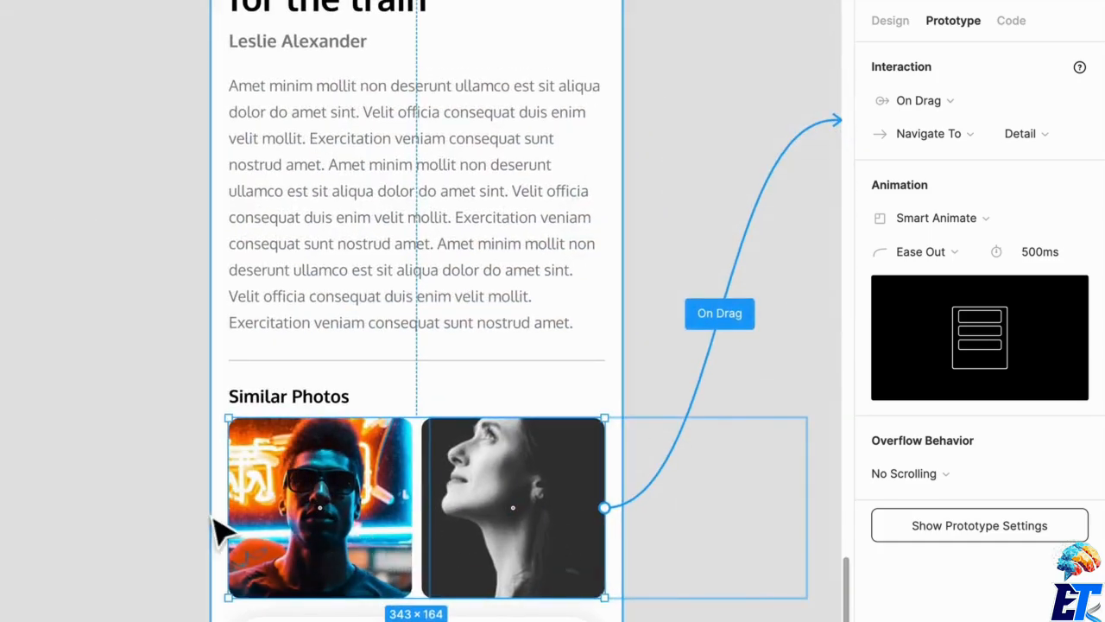
left_click_drag(666, 406, 605, 439)
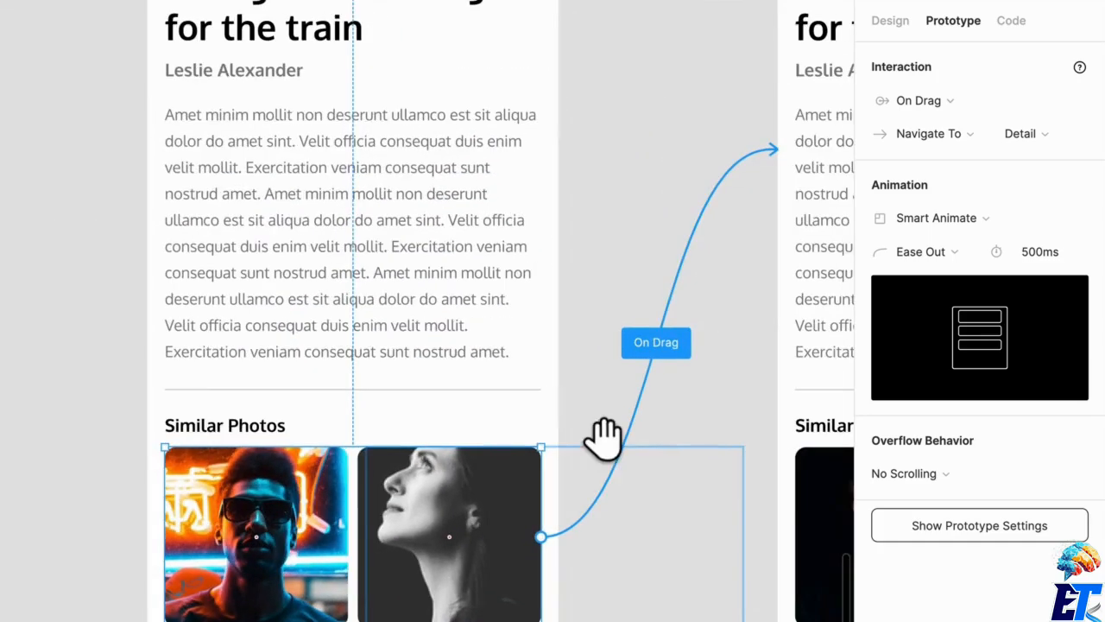
left_click_drag(592, 543, 203, 505)
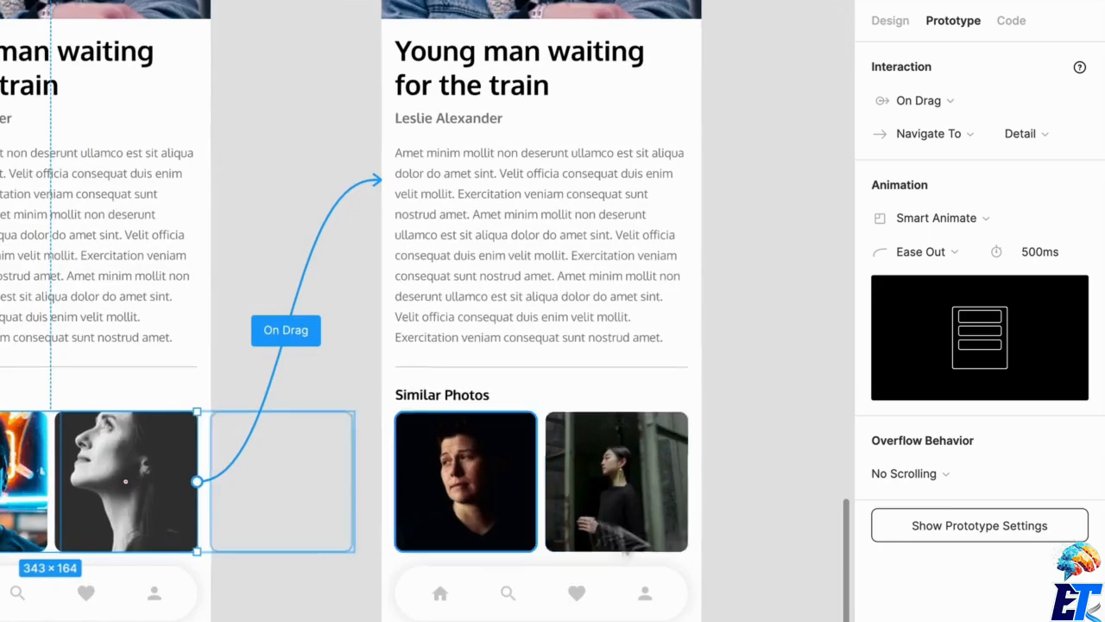
scroll(621, 518, "up", 1)
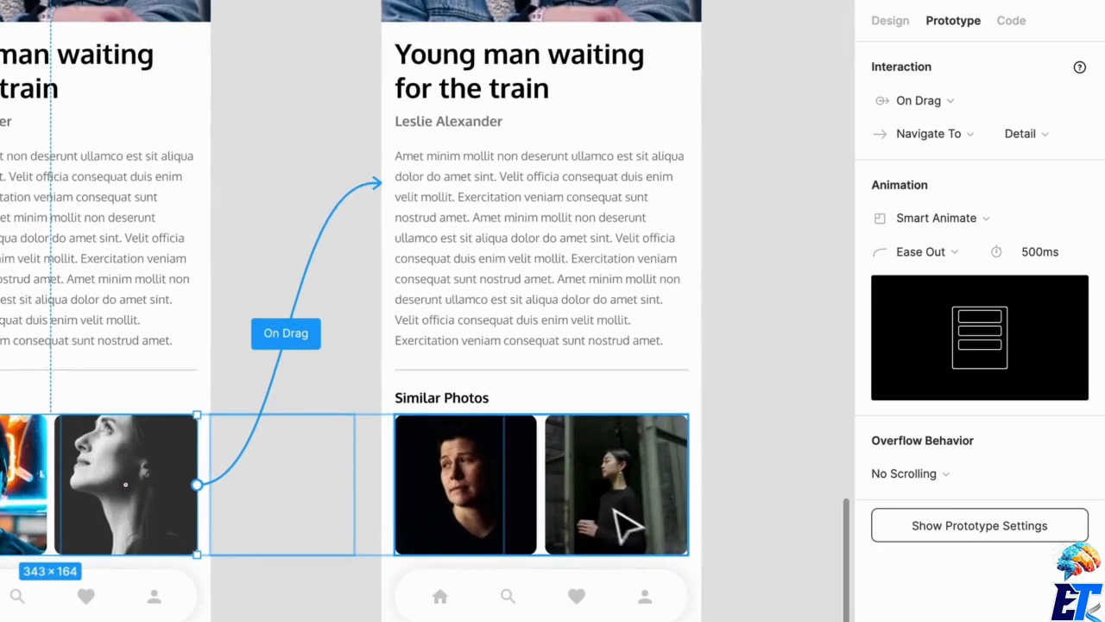
scroll(667, 540, "down", 1)
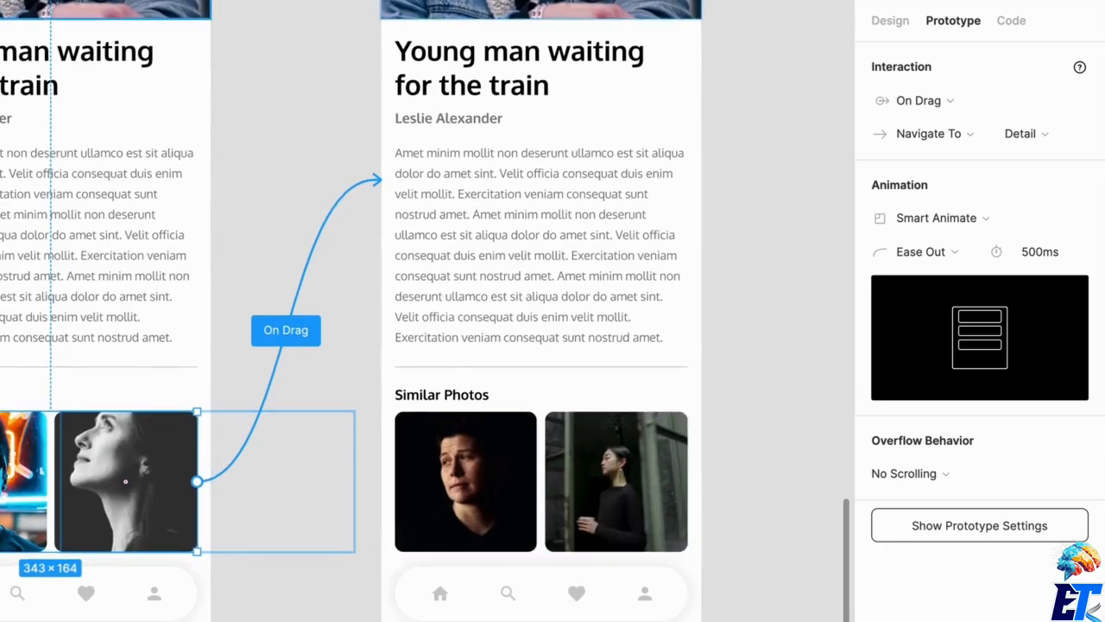
View the On Drag link leading from the second Detail frame's photo row back to the first Detail frame.
left_click(473, 475)
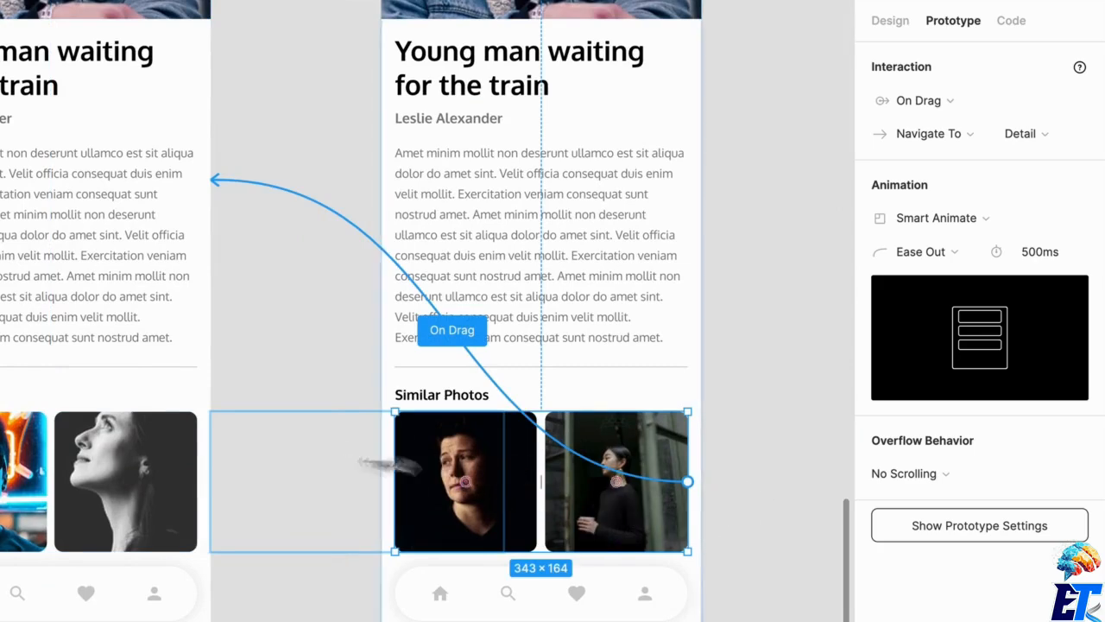
scroll(402, 467, "up", 3)
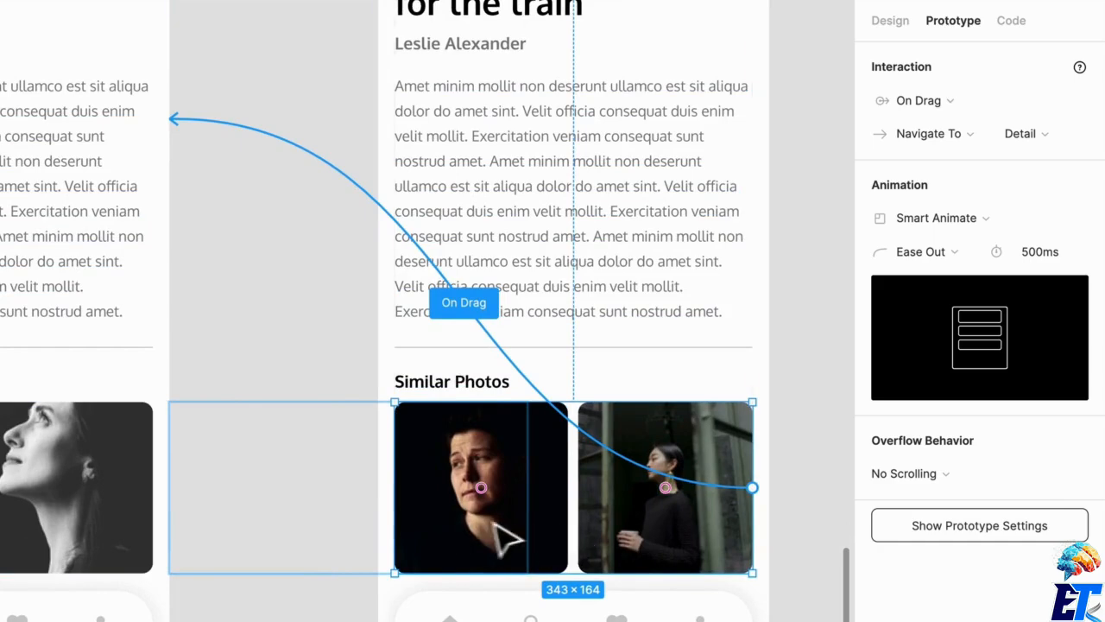
left_click_drag(495, 524, 665, 540)
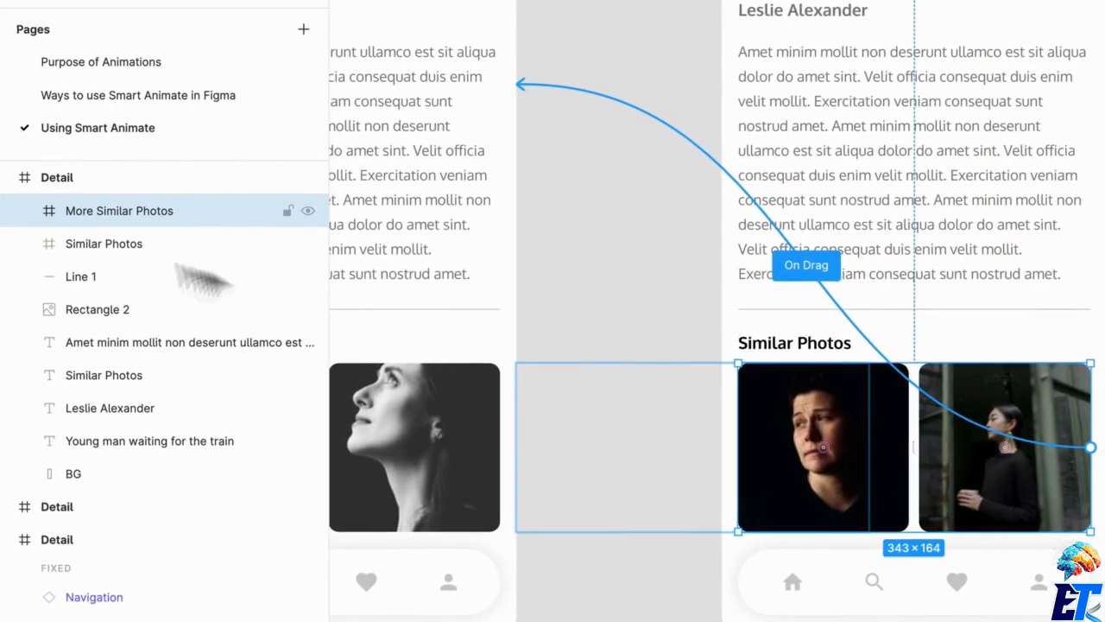
Expand the More Similar Photos layer, check its Rectangle 3 and Rectangle 1 images, and reselect the parent layer.
left_click(26, 213)
left_click(149, 249)
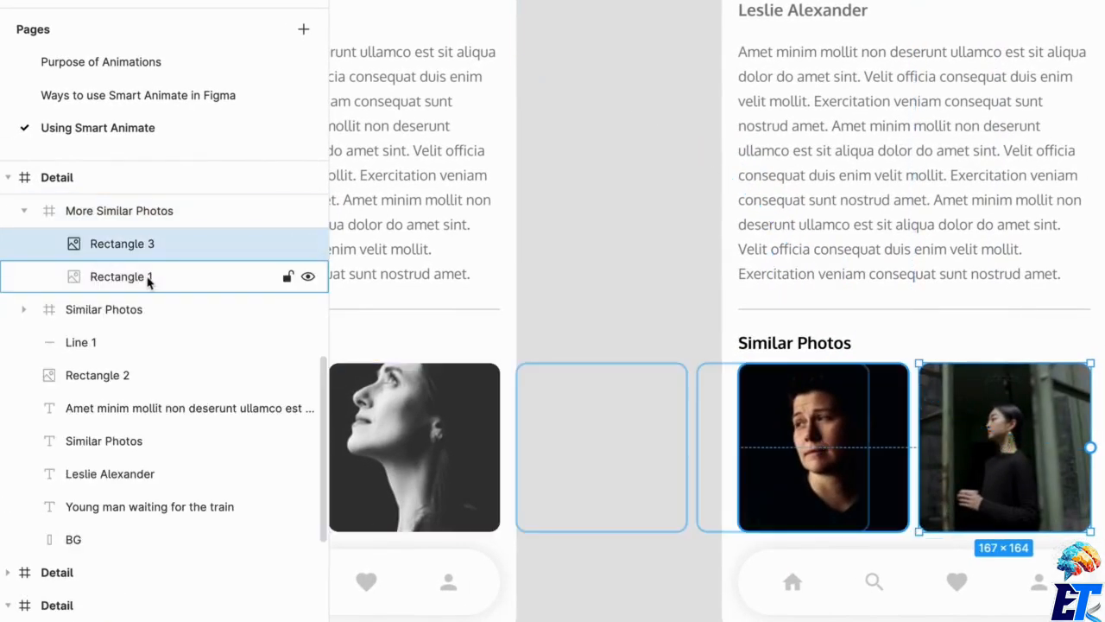
left_click(148, 278)
left_click(149, 244)
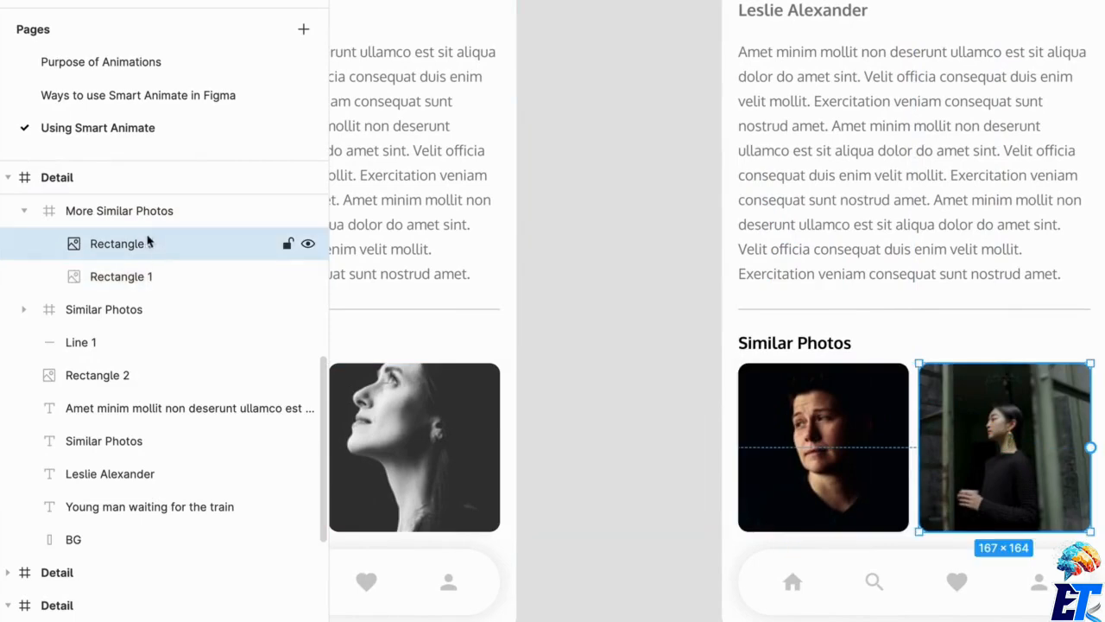
left_click(109, 215)
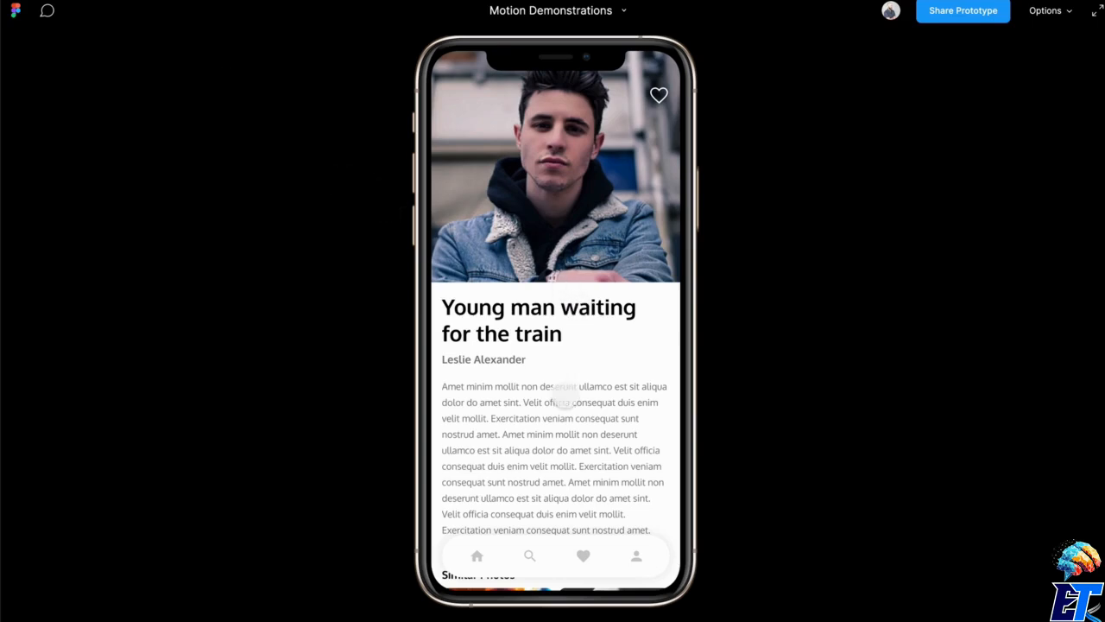
In the running prototype, scroll the Detail screen to Similar Photos and swipe between the two photo sets.
scroll(564, 394, "down", 3)
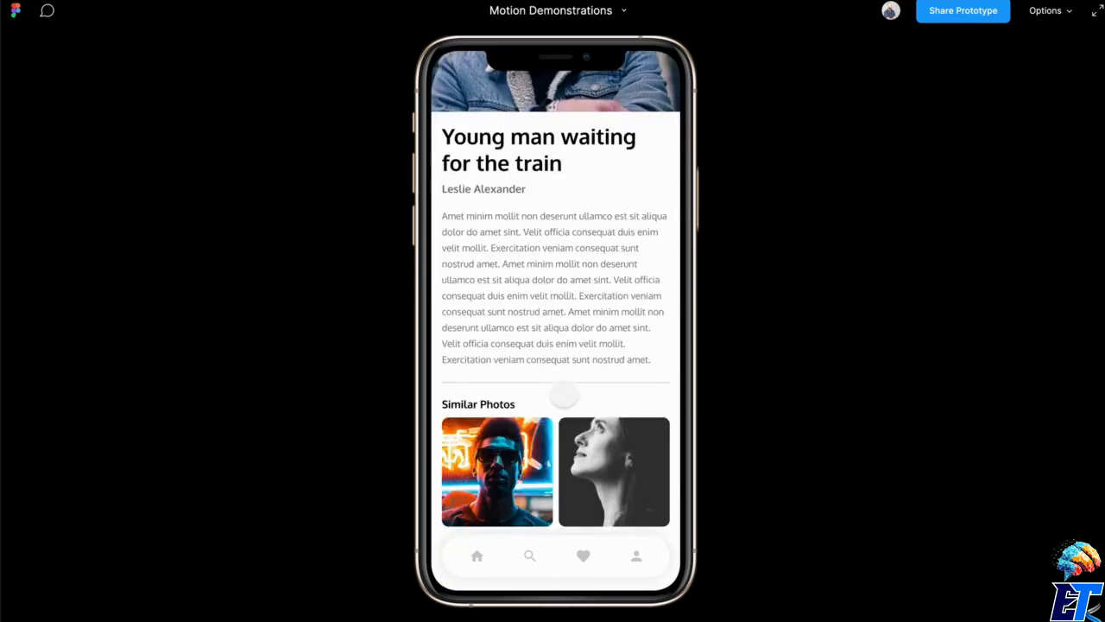
left_click_drag(597, 451, 377, 434)
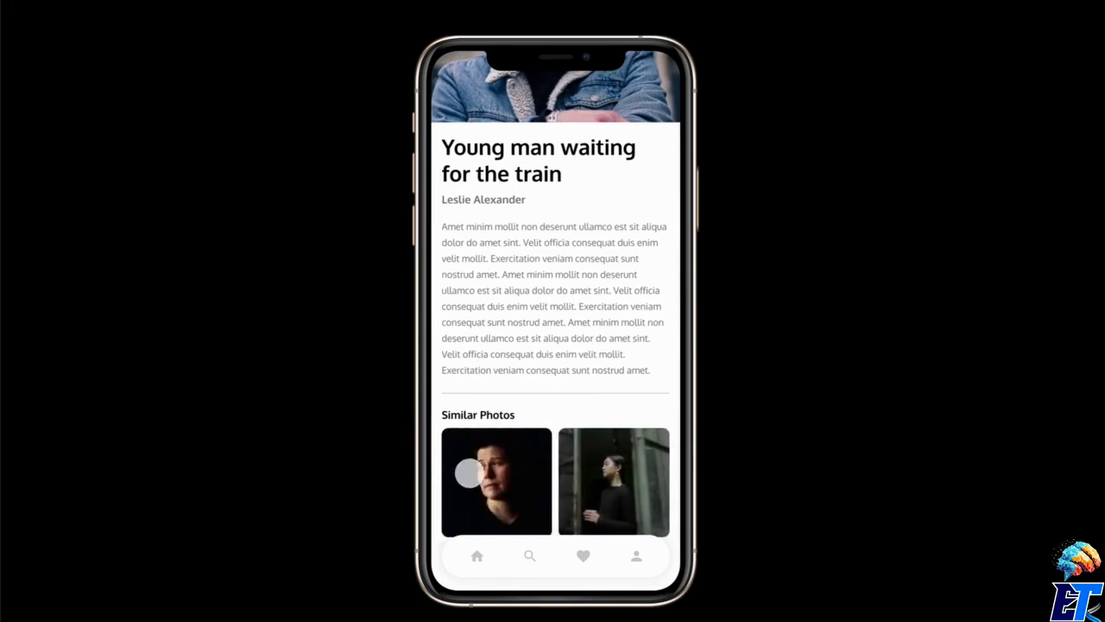
left_click_drag(466, 471, 793, 520)
left_click_drag(604, 479, 704, 482)
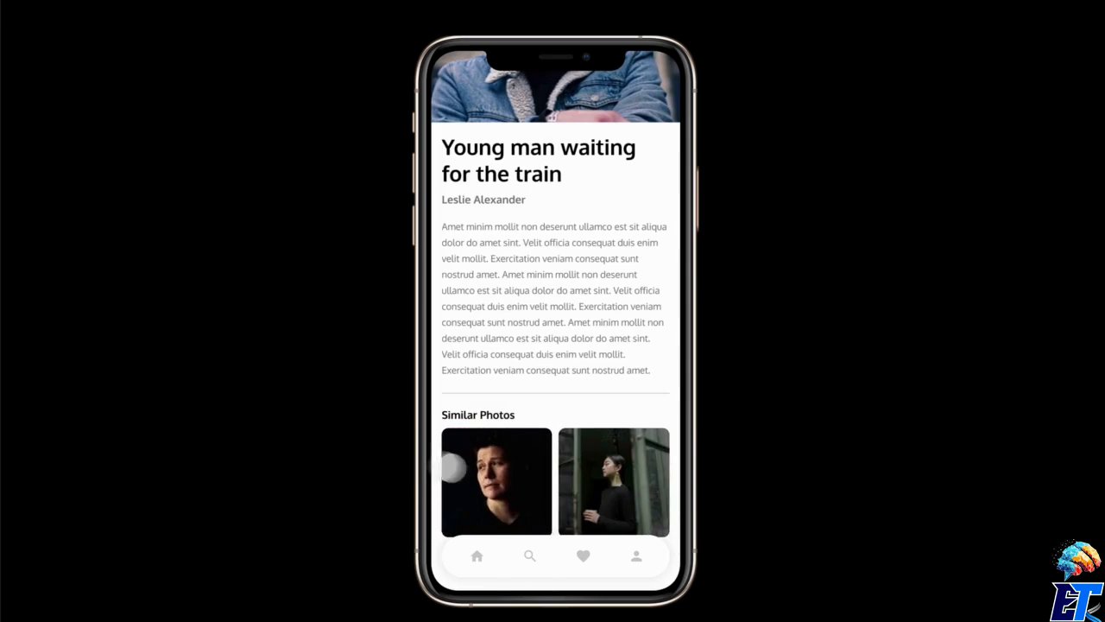
Test the return drag from the second Similar Photos set to the first with repeated rightward swipes.
left_click_drag(453, 467, 657, 495)
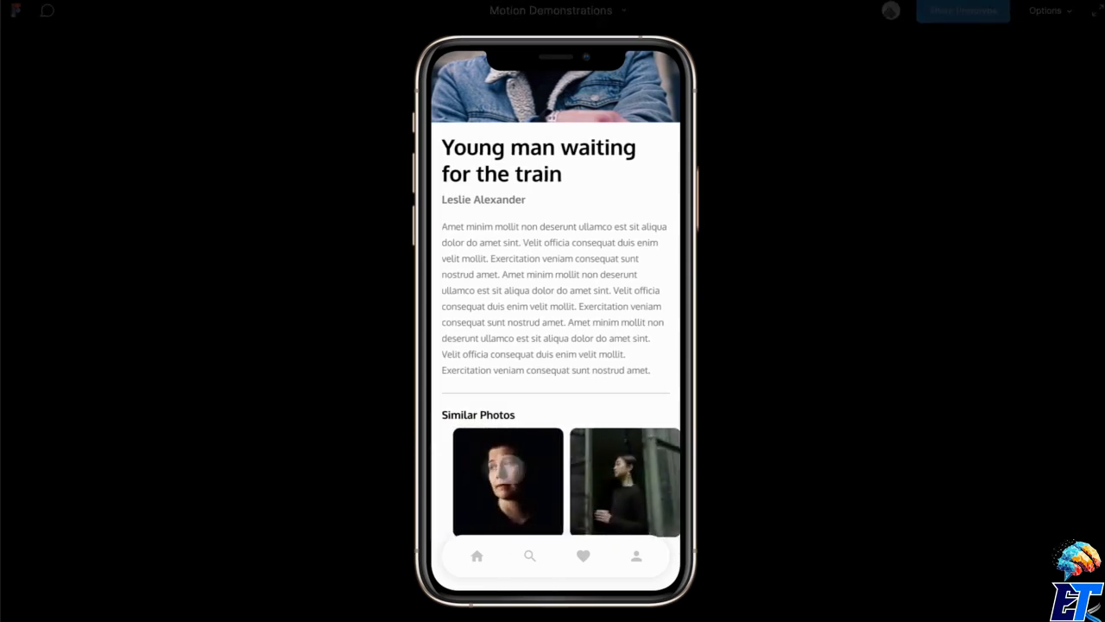
left_click_drag(437, 463, 612, 482)
left_click_drag(511, 471, 571, 473)
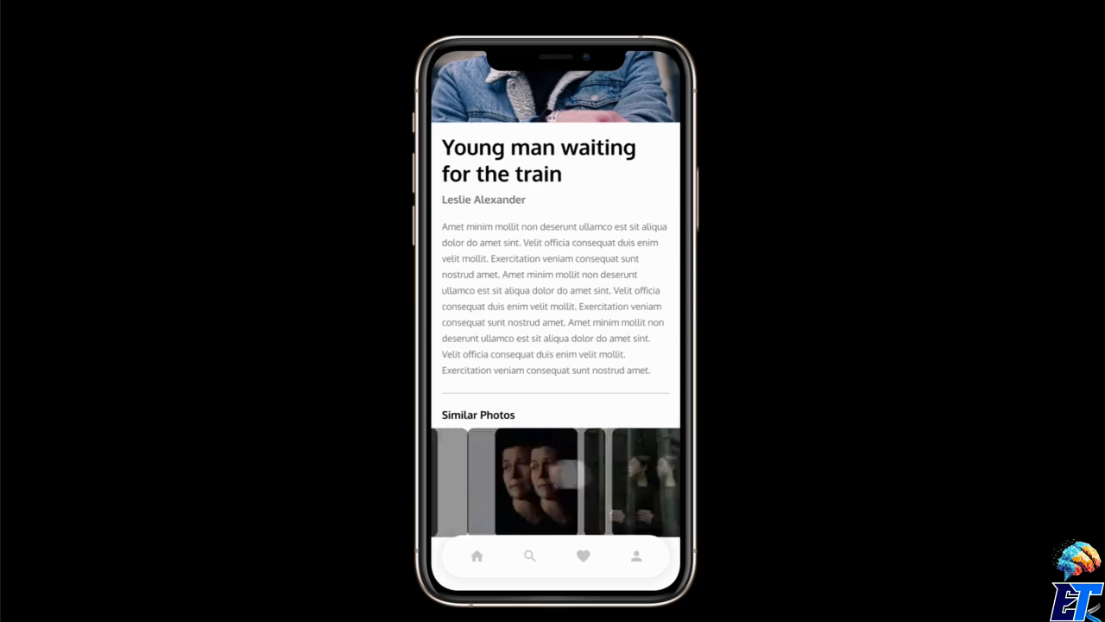
left_click_drag(479, 459, 652, 476)
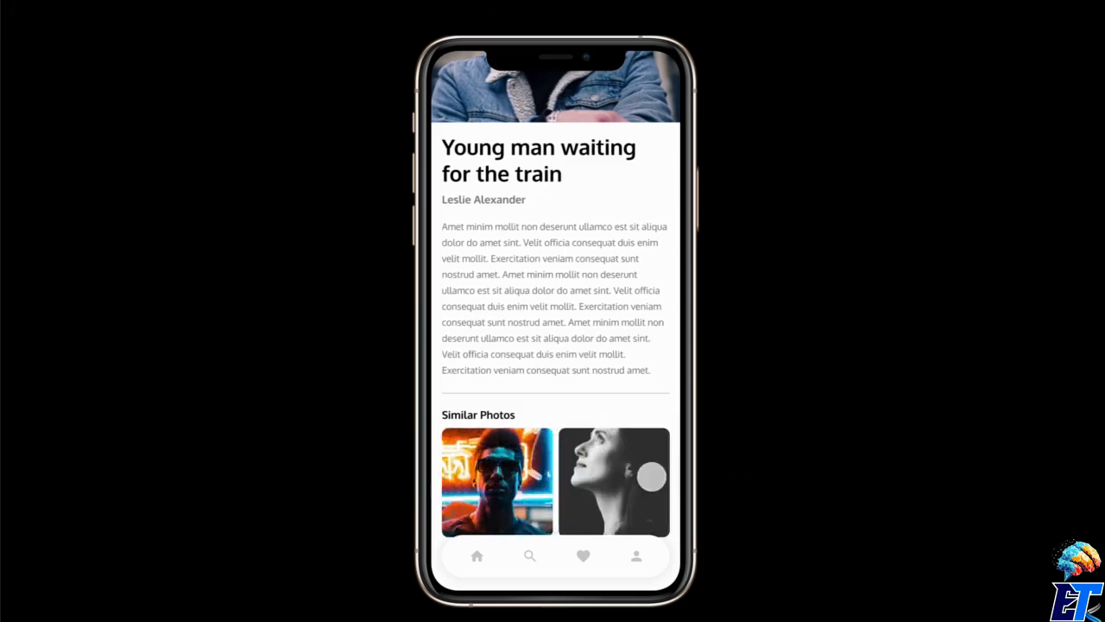
left_click_drag(491, 461, 682, 483)
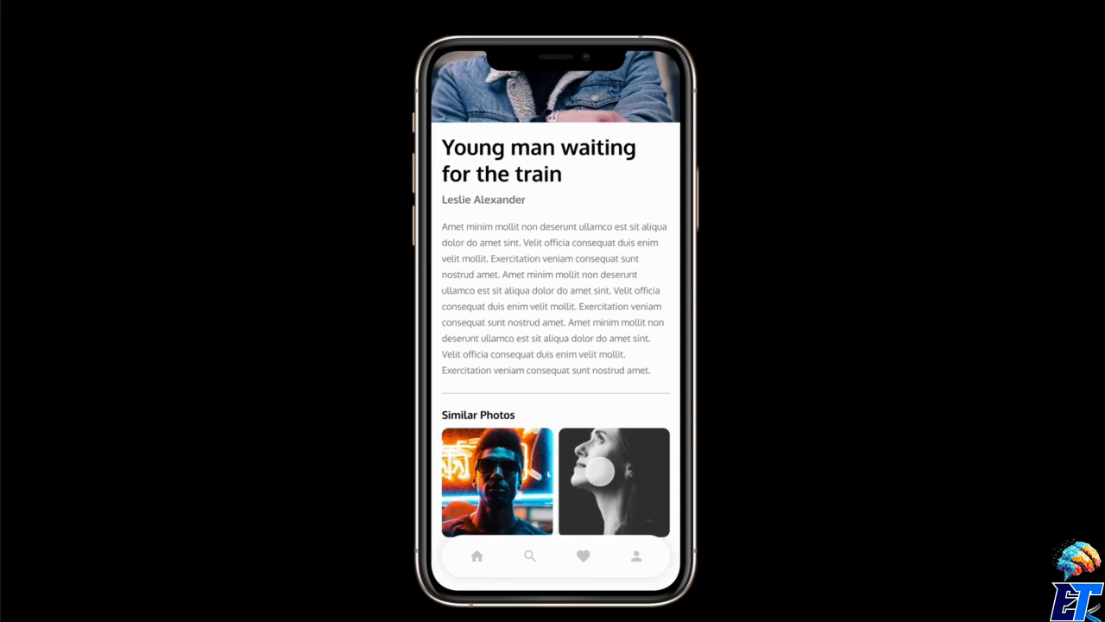
Scroll the Detail screen slightly and pull the Similar Photos row back and forth to preview the drag animation.
scroll(600, 471, "down", 1)
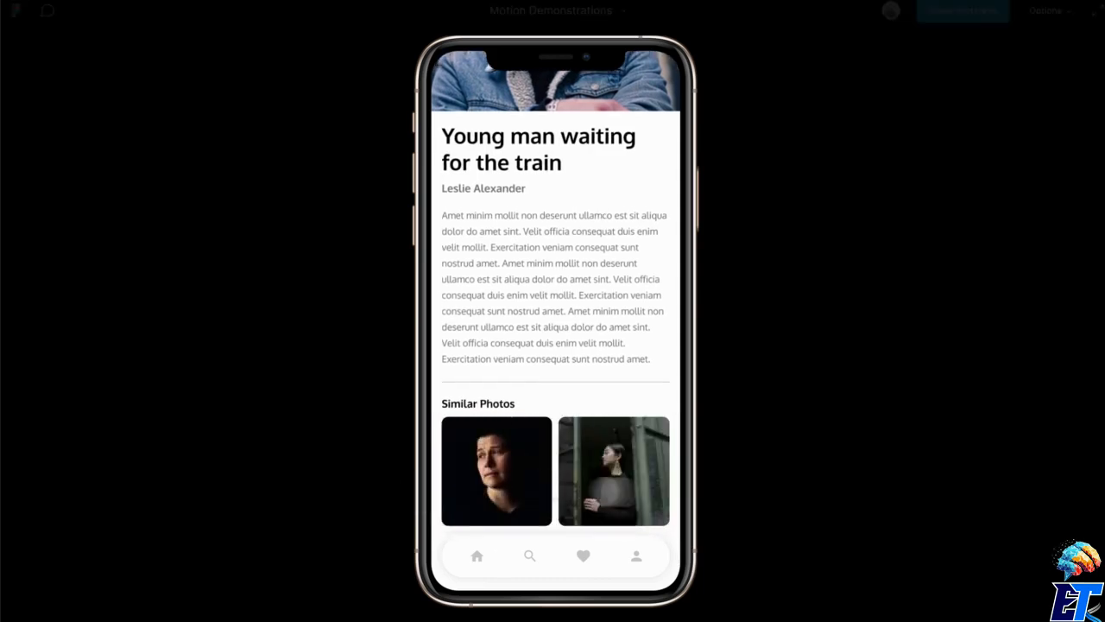
left_click_drag(599, 488, 717, 501)
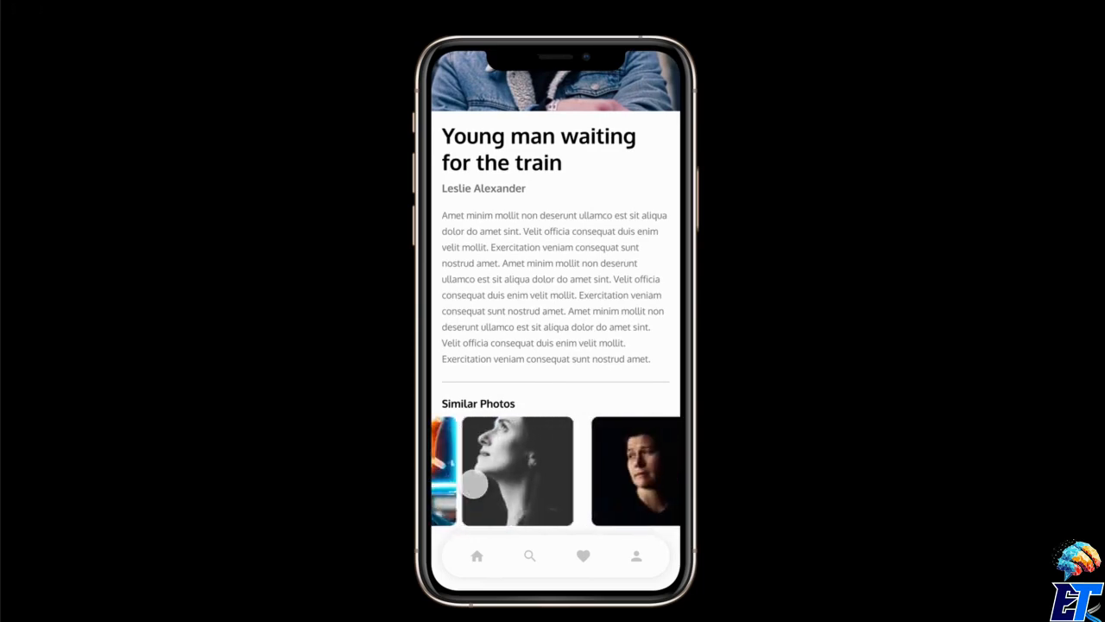
left_click_drag(501, 498, 549, 504)
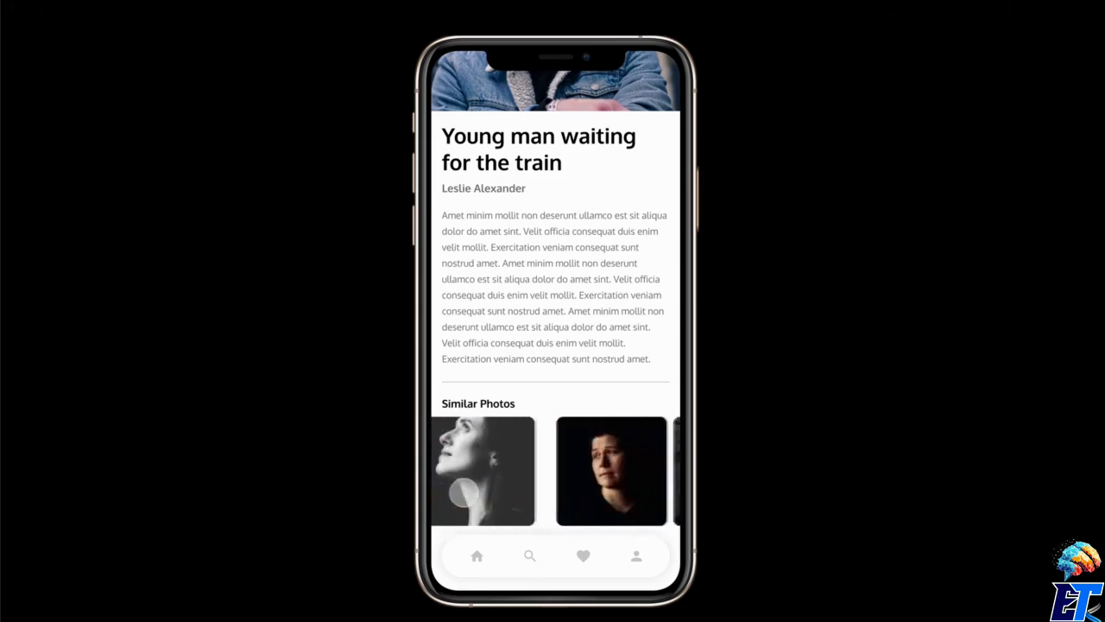
left_click_drag(503, 468, 653, 490)
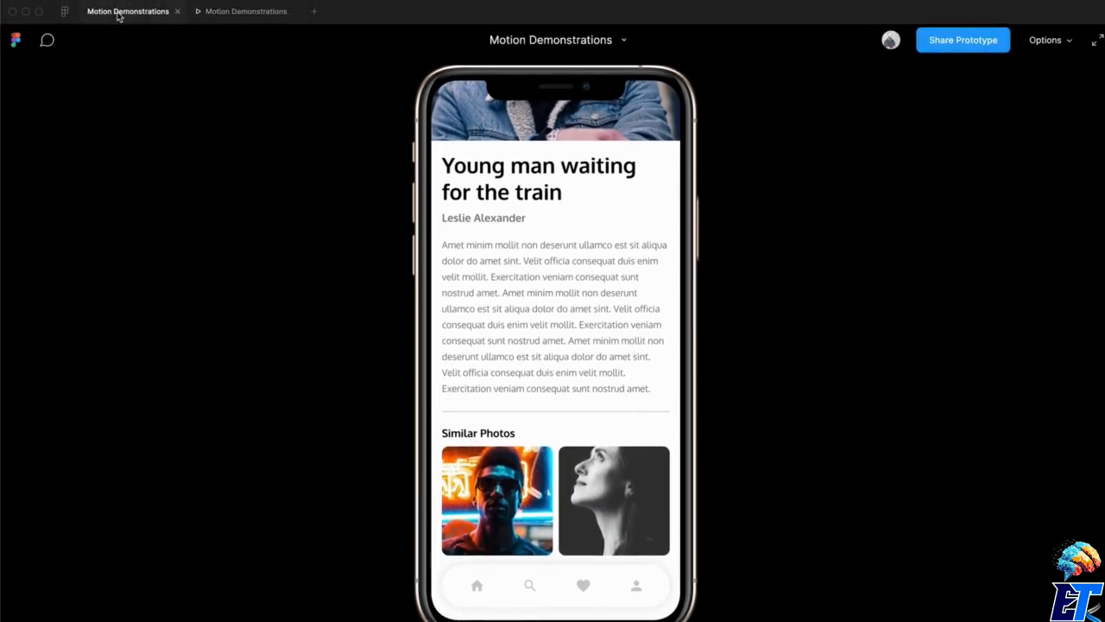
Return to the design file, inspect the first Detail frame's Similar Photos layer again and clear the selection.
left_click(117, 13)
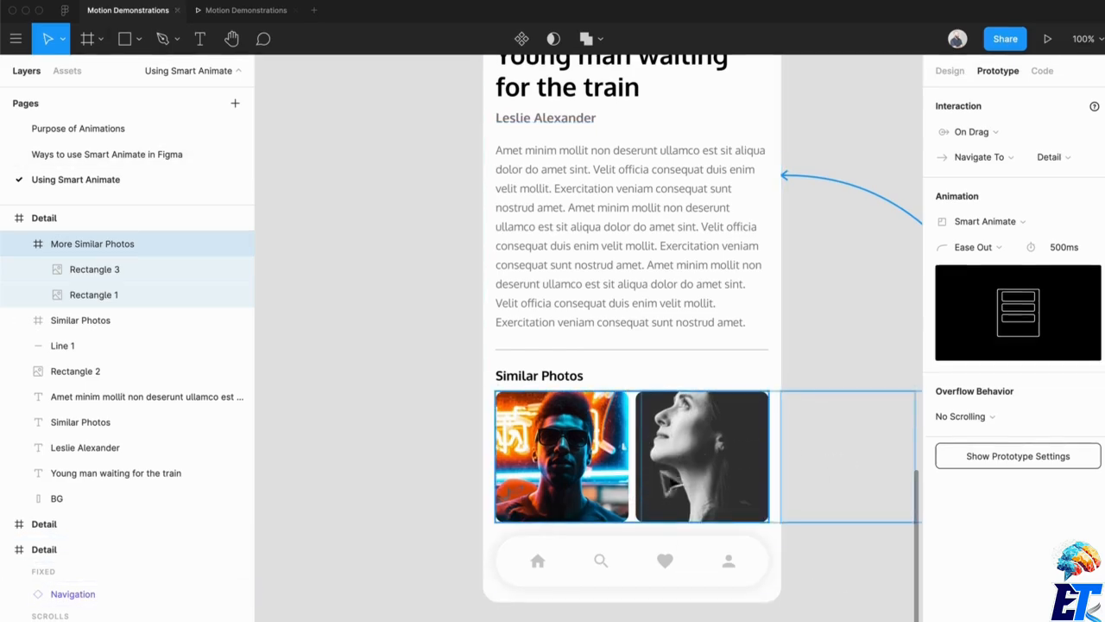
right_click(734, 487)
key("Escape")
left_click_drag(783, 529, 764, 551)
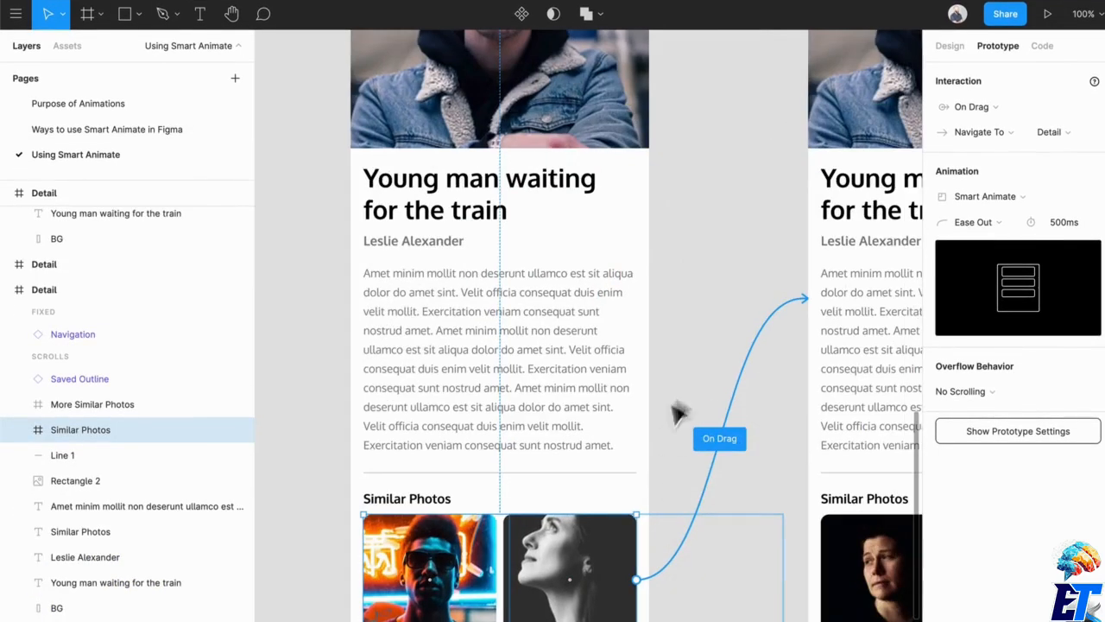
left_click(697, 367)
Compare the interactions of the first Detail frame's outlined heart and the third Detail frame's red heart, then reselect the outlined heart.
scroll(613, 537, "up", 5)
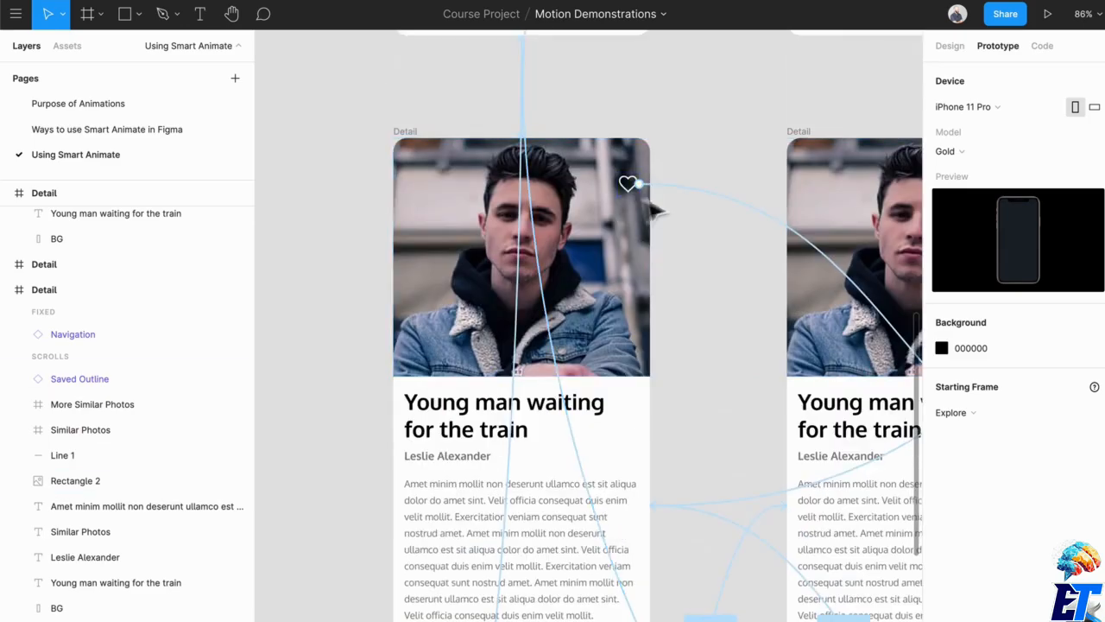
left_click(633, 192)
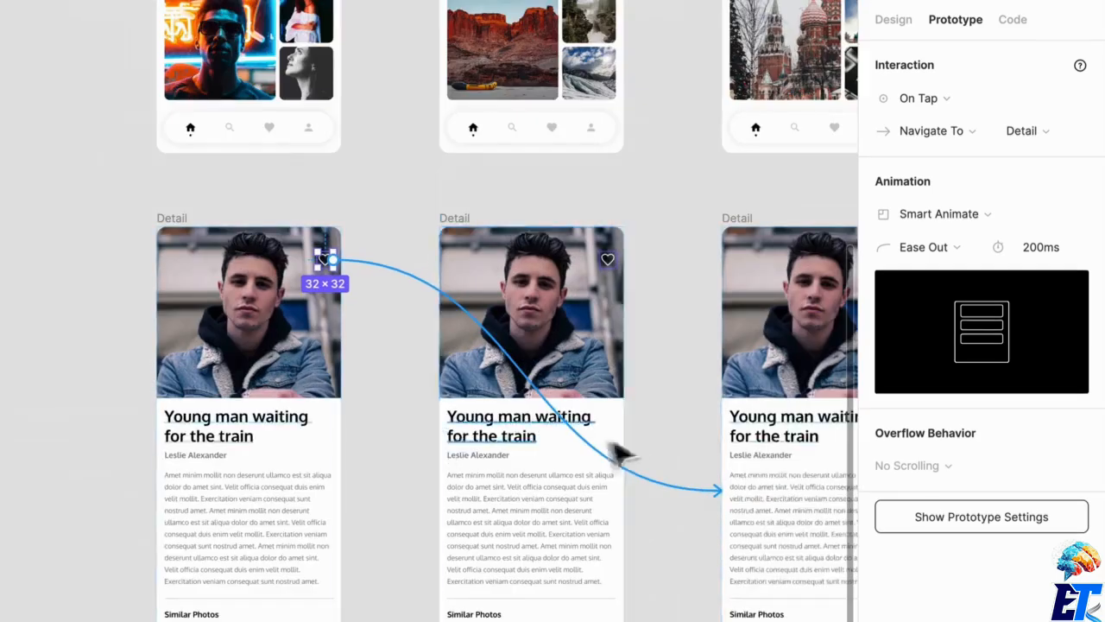
scroll(429, 480, "right", 3)
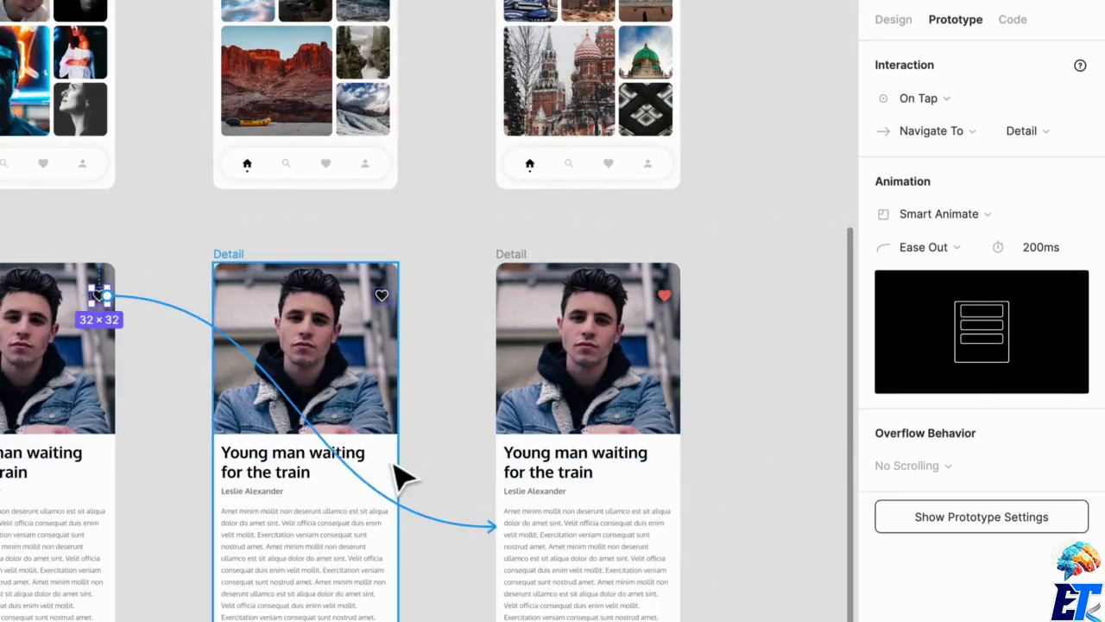
scroll(547, 419, "up", 1)
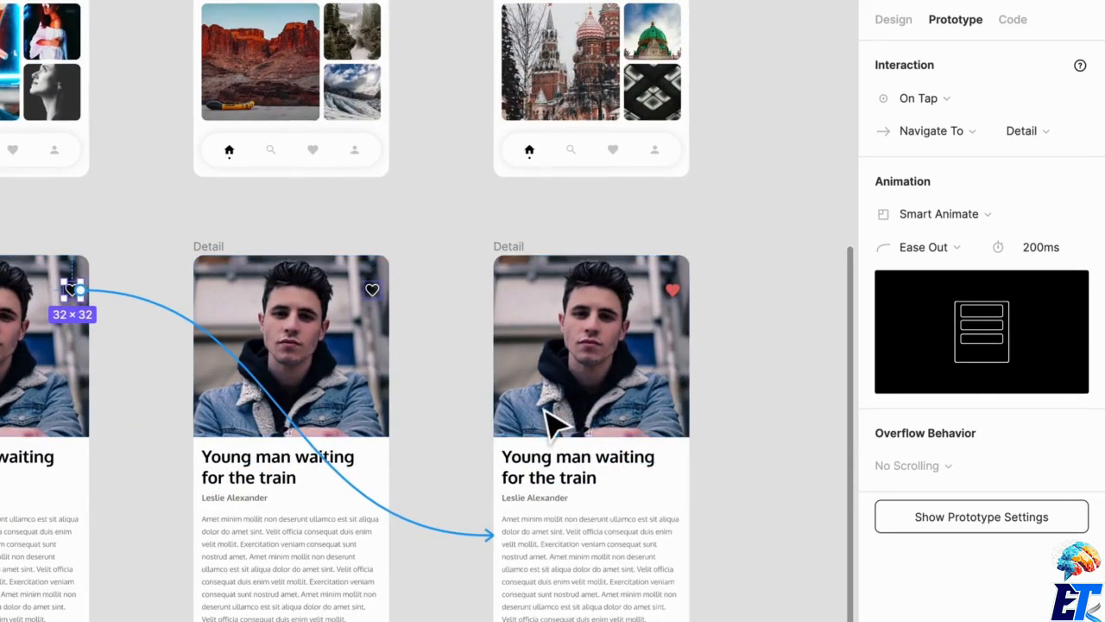
left_click(679, 293)
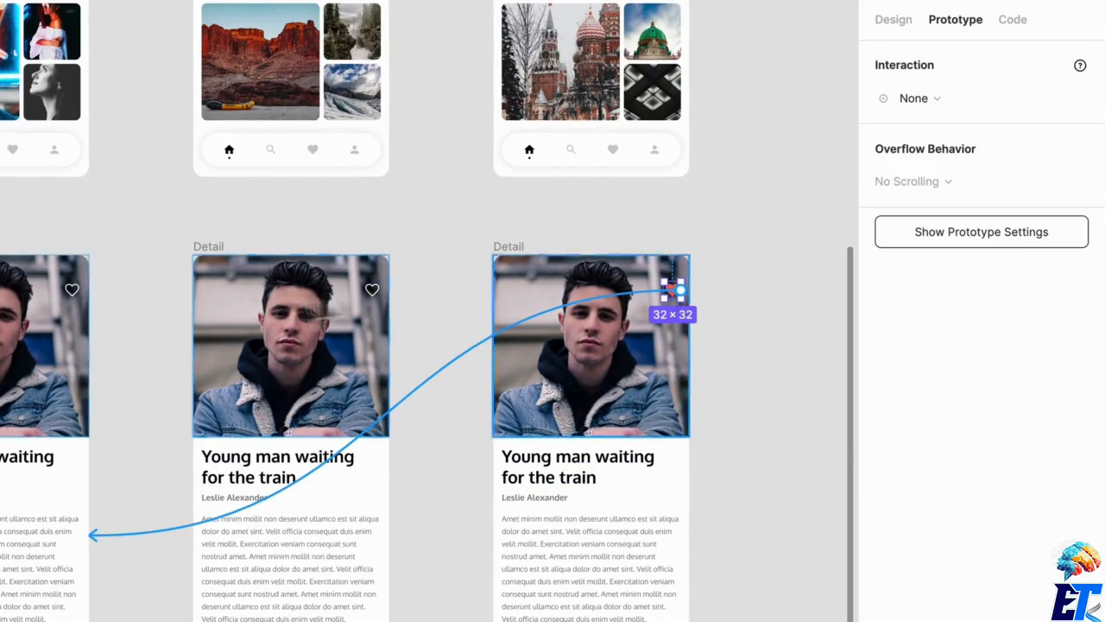
left_click(82, 300)
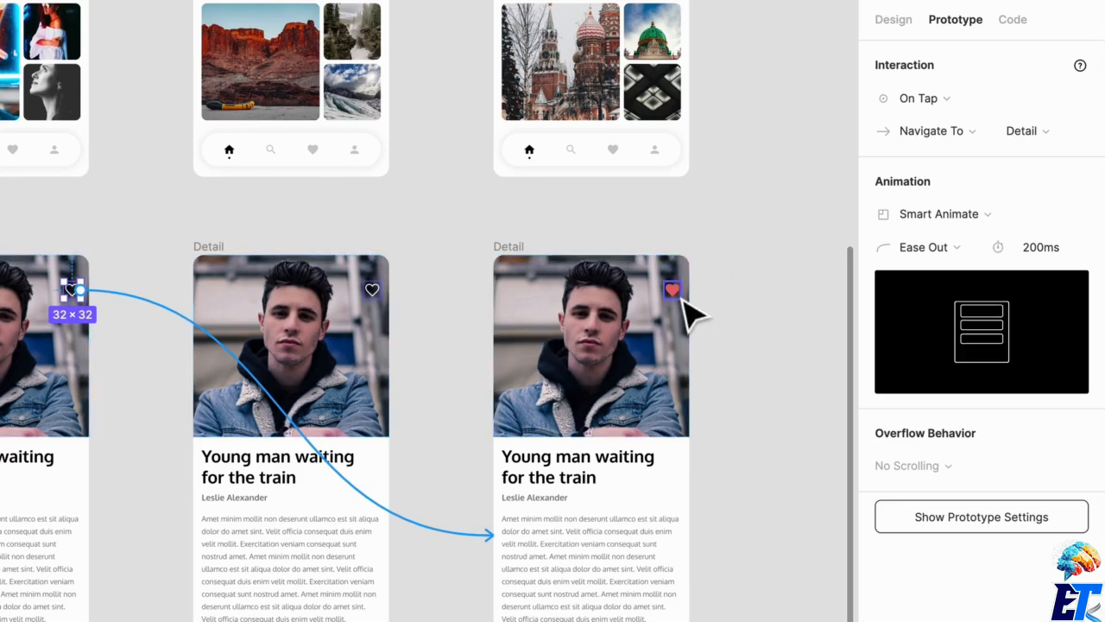
Examine the third Detail frame's navigation bar heart and photo heart up close, comparing them with the second Detail frame.
scroll(690, 311, "down", 3)
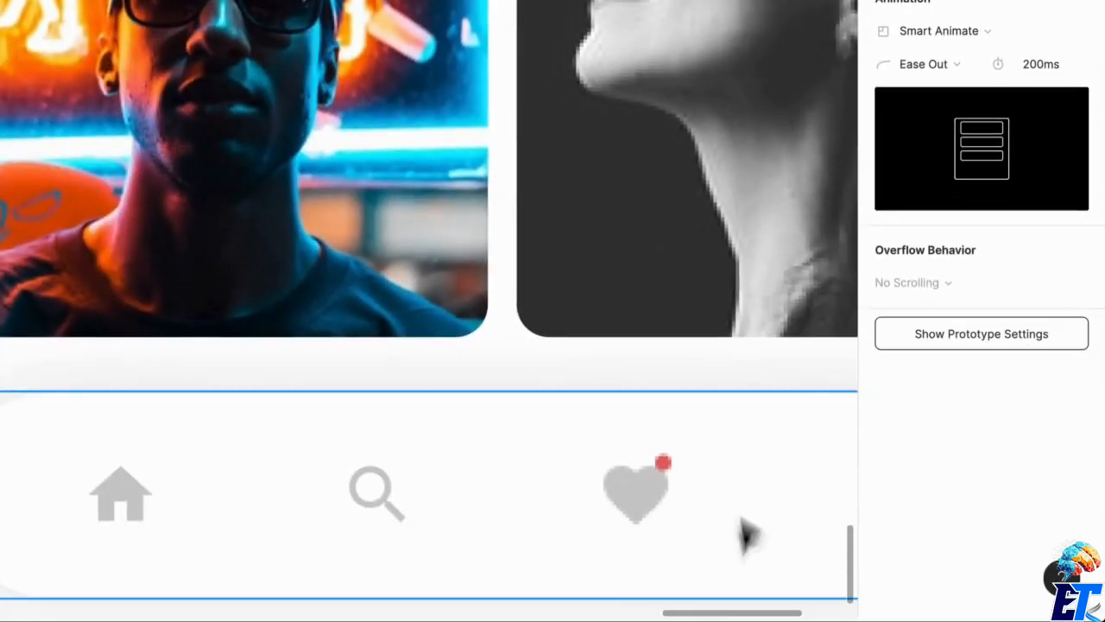
scroll(682, 538, "down", 5)
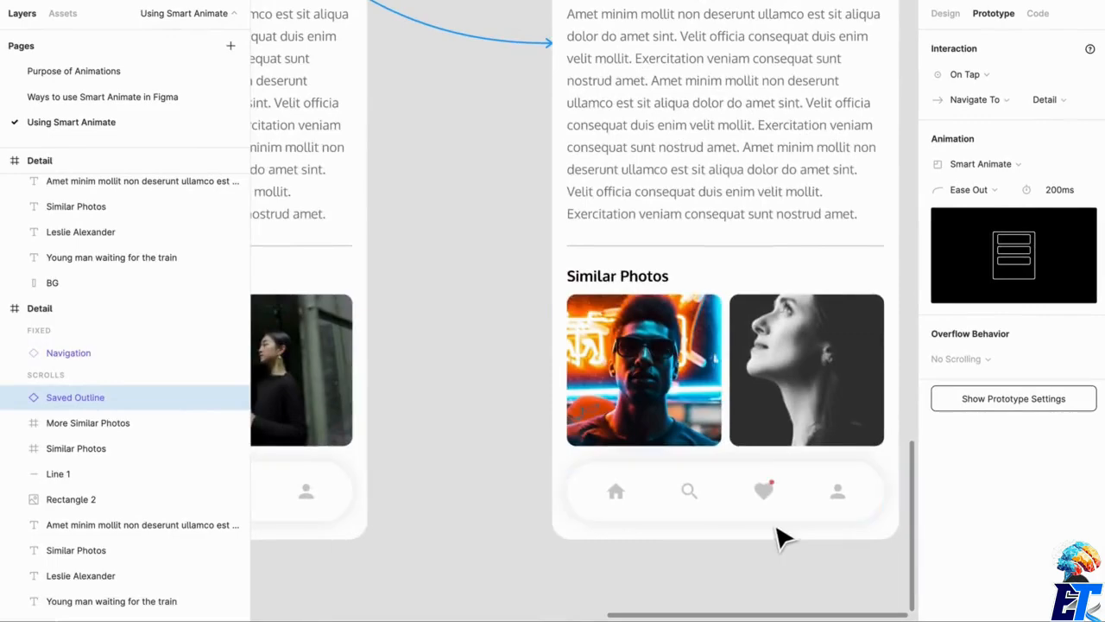
scroll(779, 535, "up", 5)
scroll(780, 536, "down", 2)
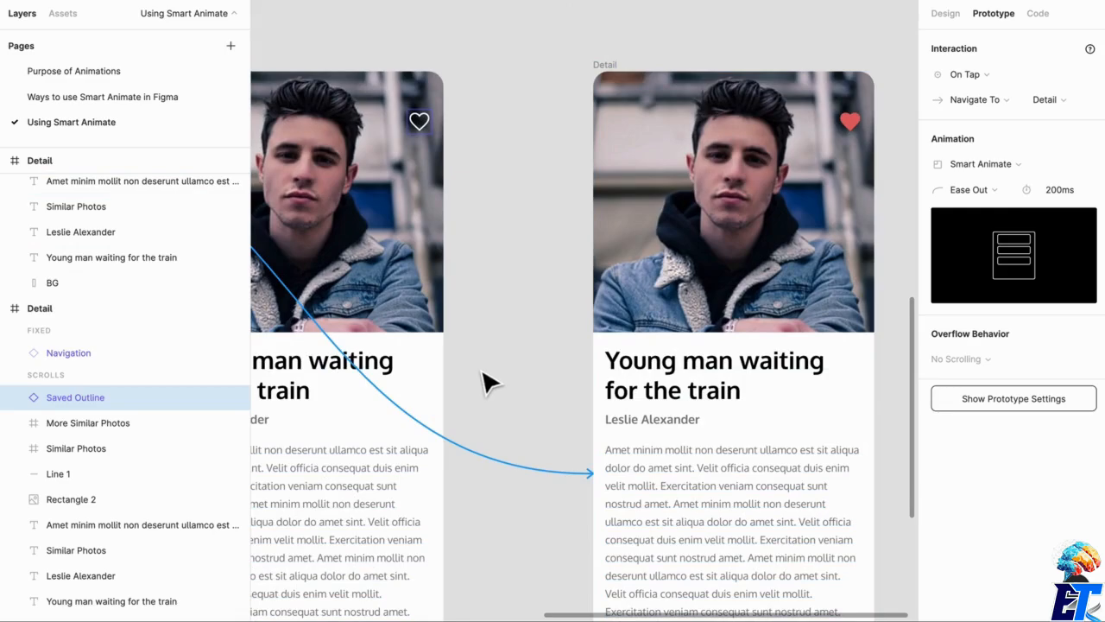
scroll(492, 380, "down", 1)
left_click_drag(508, 375, 695, 390)
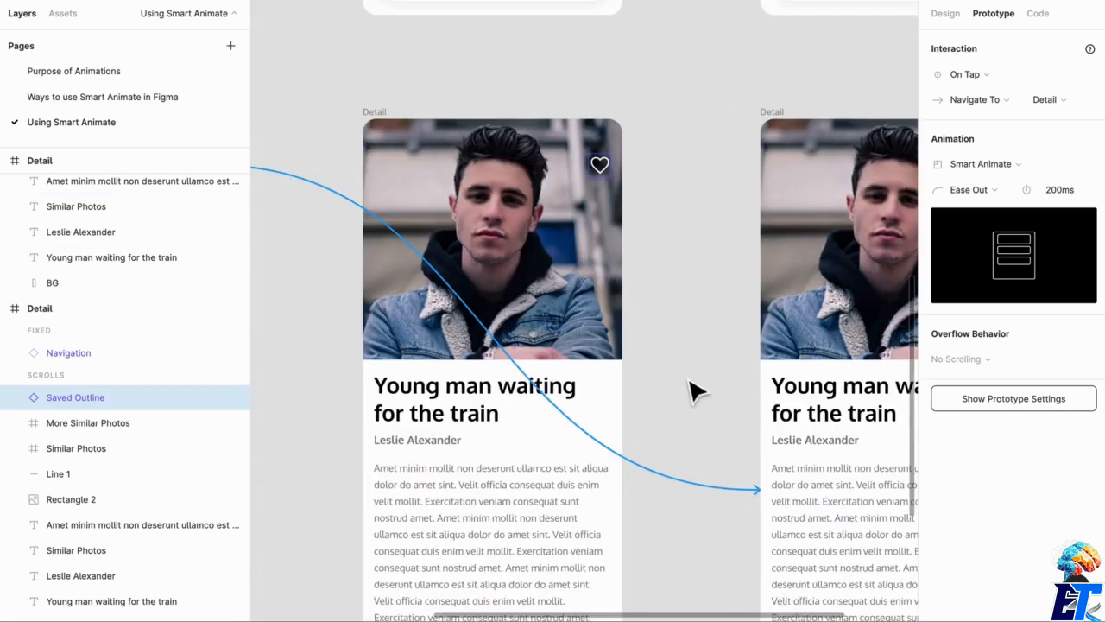
scroll(695, 391, "down", 2)
scroll(704, 392, "right", 1)
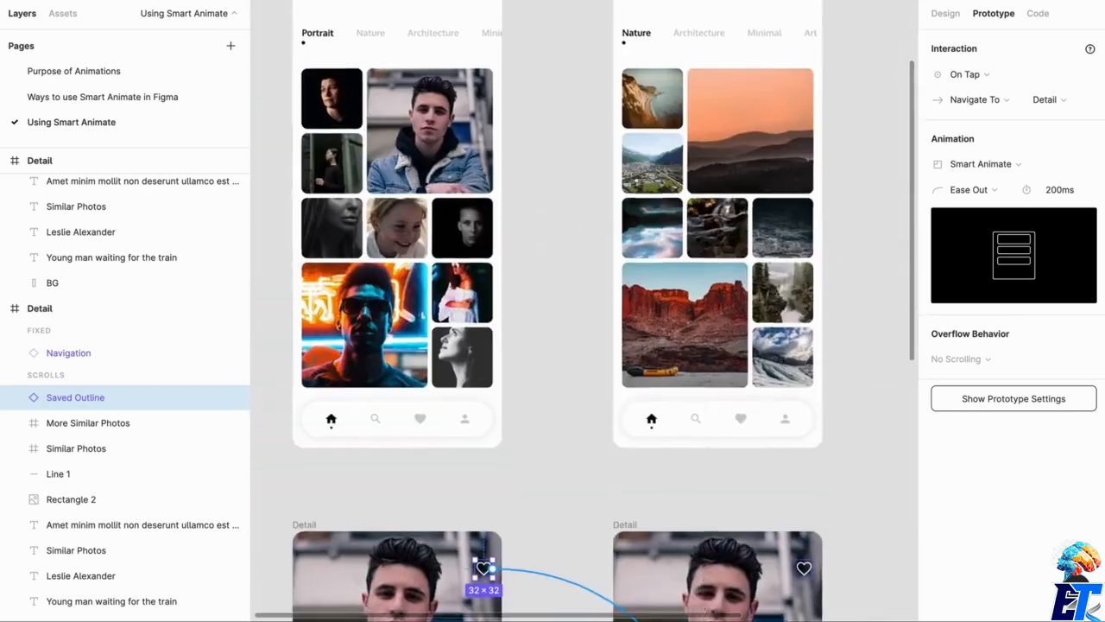
Trace the outlined heart's connection to the third Detail frame and compare that frame's heart and navigation bar with the second's.
scroll(653, 412, "up", 3)
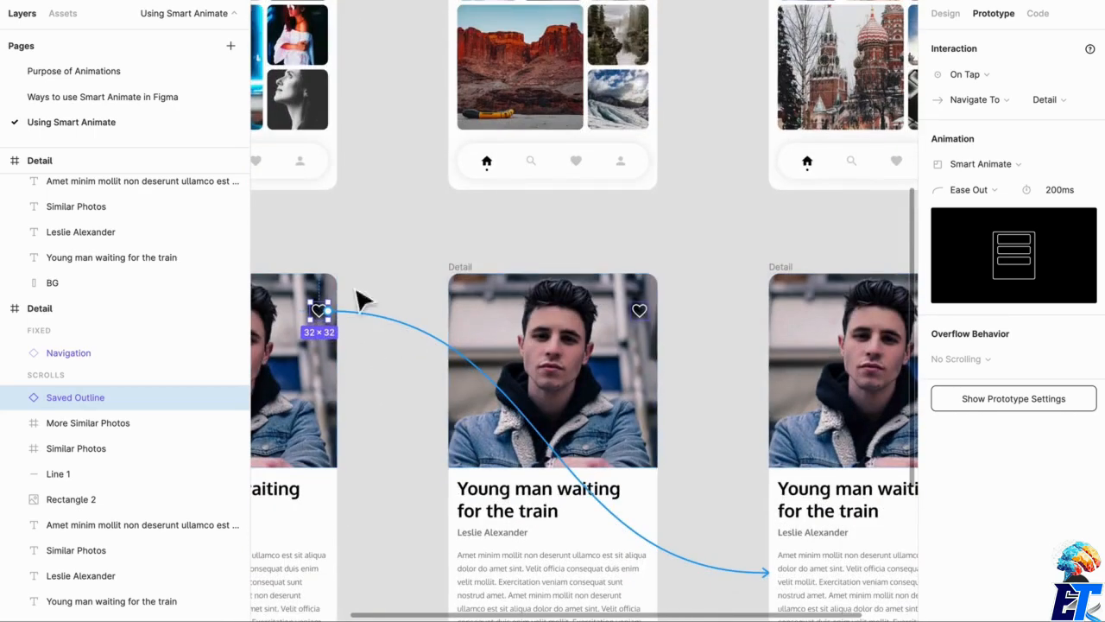
scroll(637, 424, "right", 2)
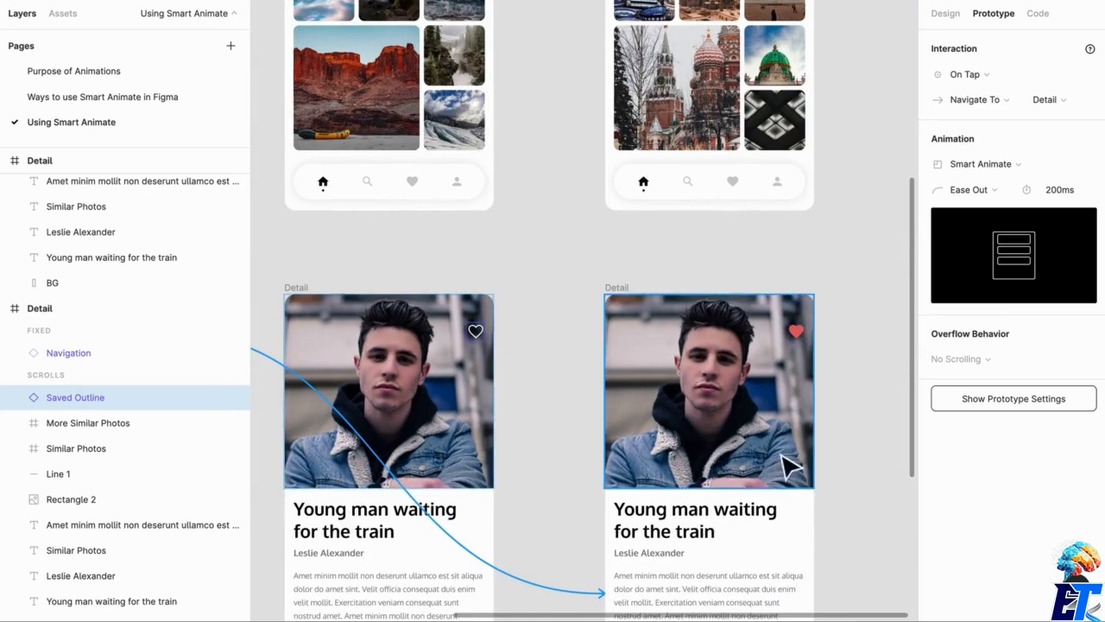
scroll(706, 551, "down", 5)
scroll(700, 544, "down", 1)
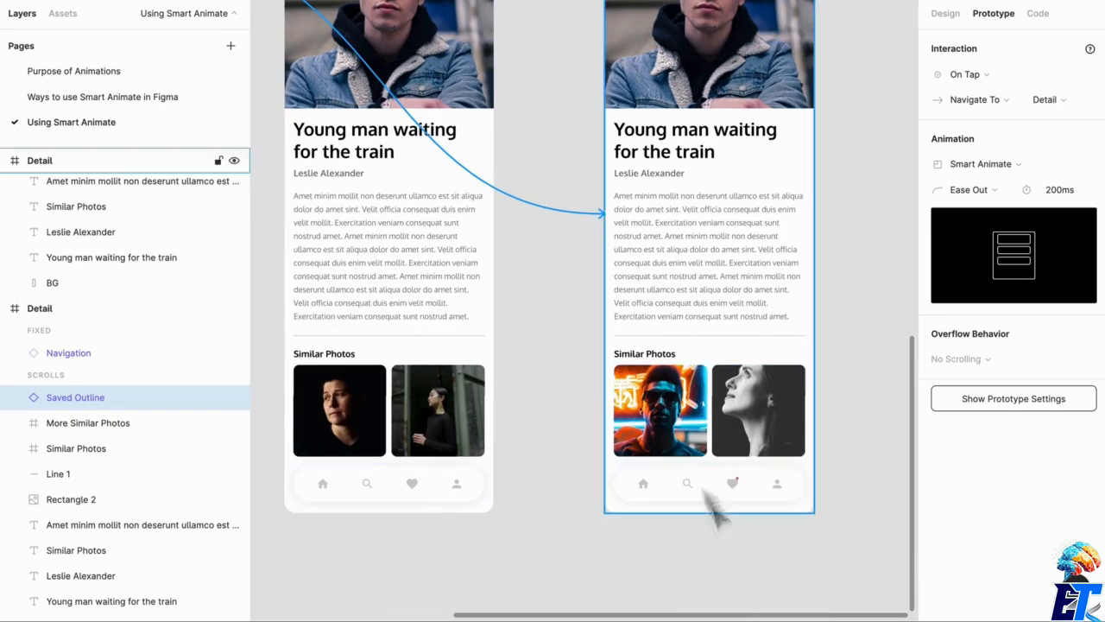
left_click_drag(638, 412, 693, 479)
left_click_drag(605, 394, 621, 434)
scroll(616, 424, "up", 1)
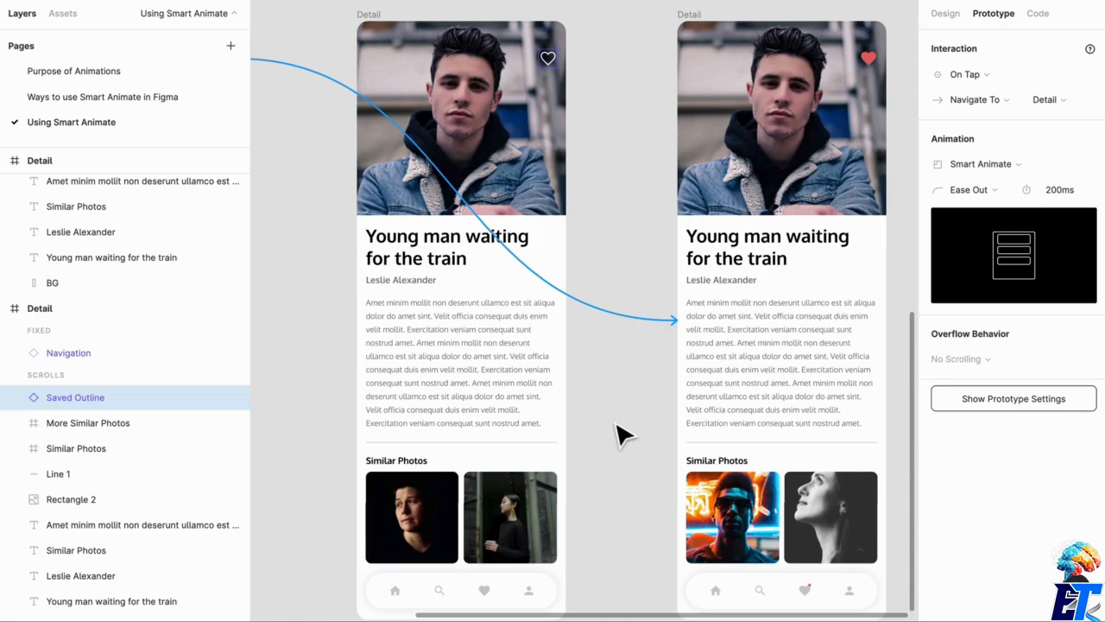
scroll(618, 433, "up", 1)
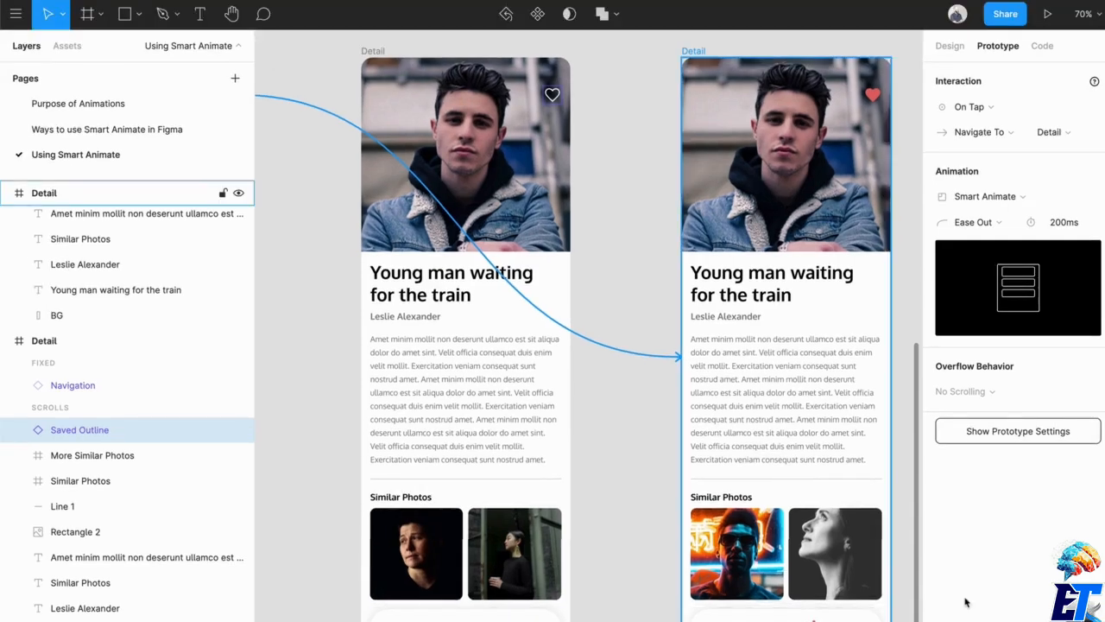
Inspect the interactions of the large portrait photo in the first Explore frame and the header photo in the first Detail frame.
scroll(736, 511, "up", 5)
scroll(629, 444, "down", 5)
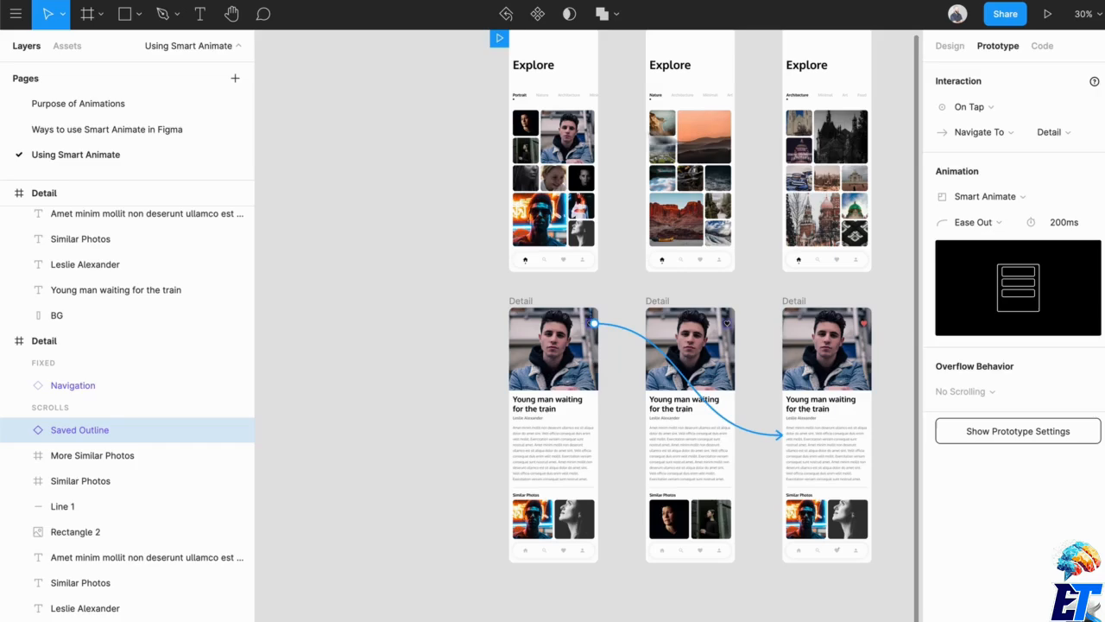
scroll(686, 136, "up", 3)
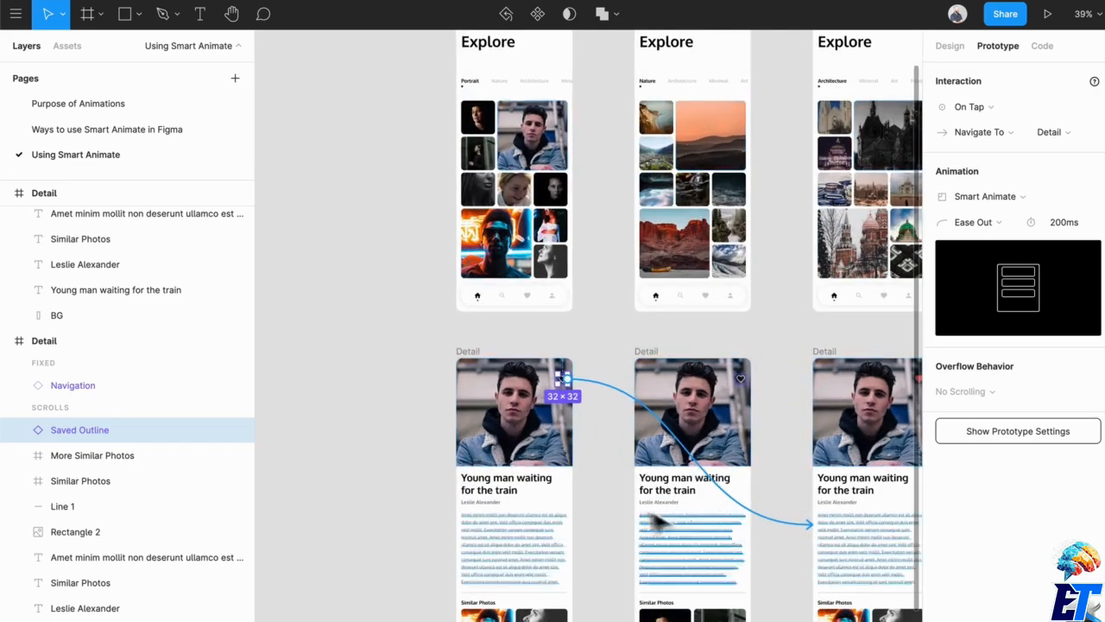
left_click(540, 134)
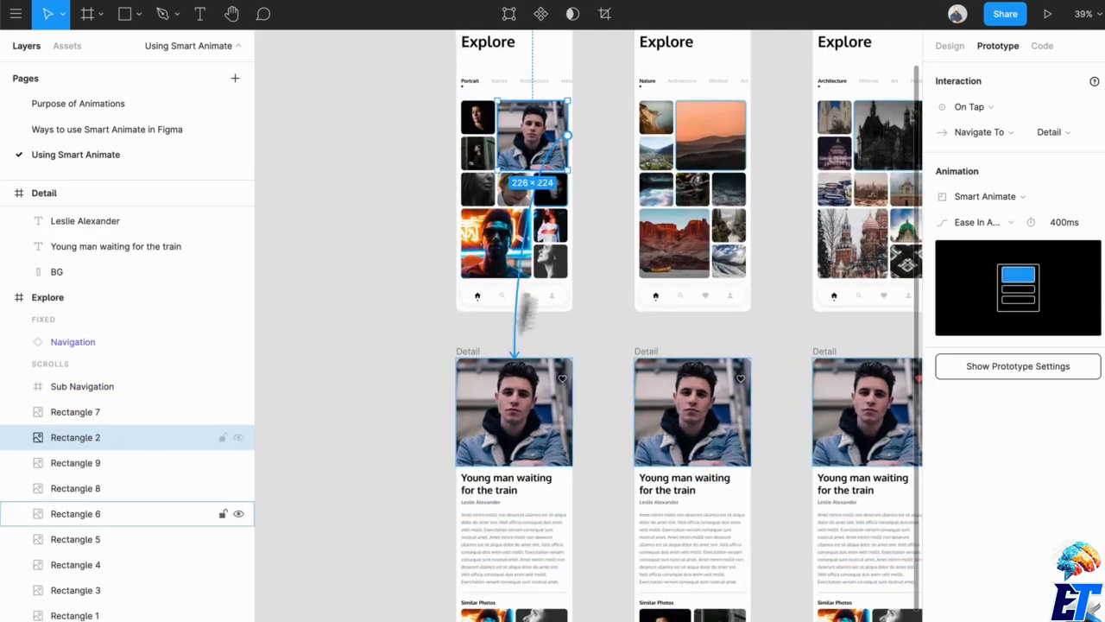
left_click(486, 418)
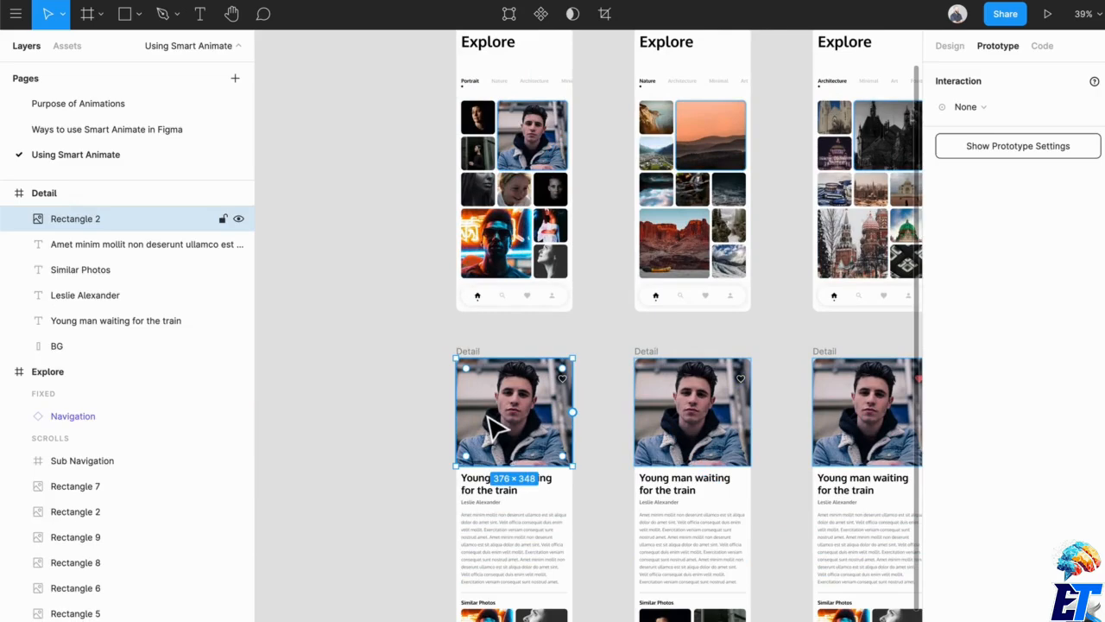
Examine the heart icon in the third Detail frame's bottom navigation against the second Detail frame's.
scroll(571, 459, "down", 3)
left_click_drag(616, 434, 539, 459)
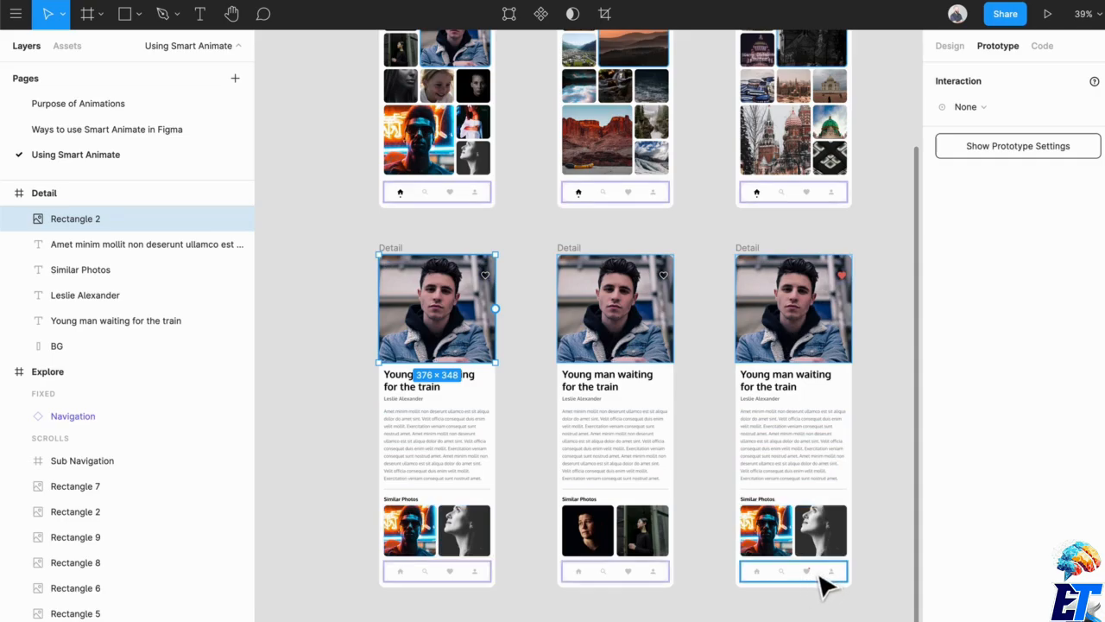
scroll(825, 587, "up", 10)
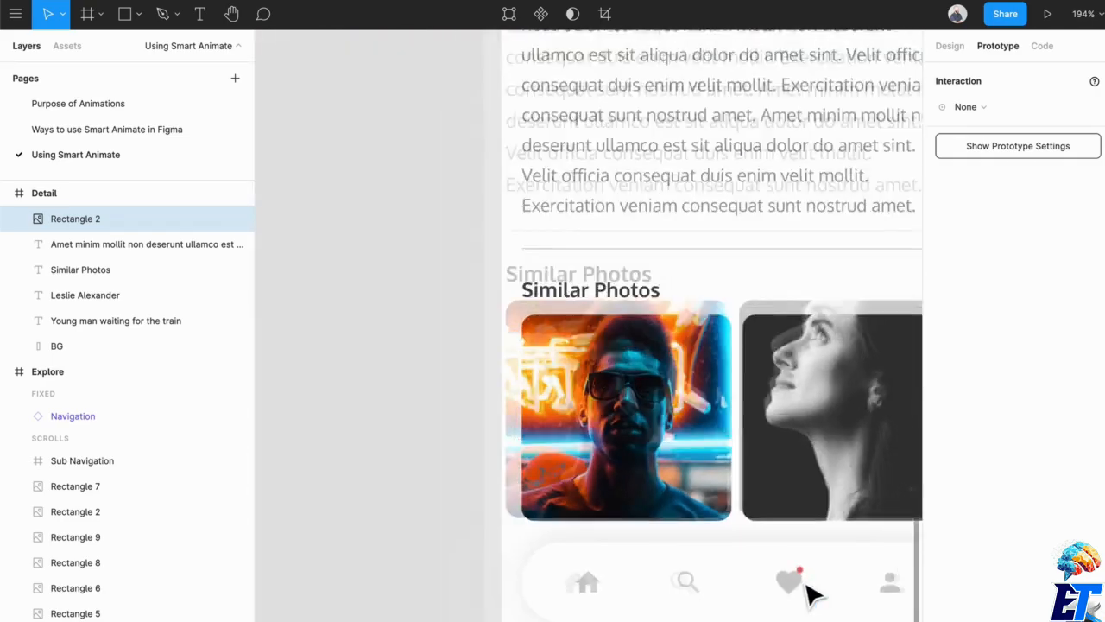
scroll(811, 593, "down", 5)
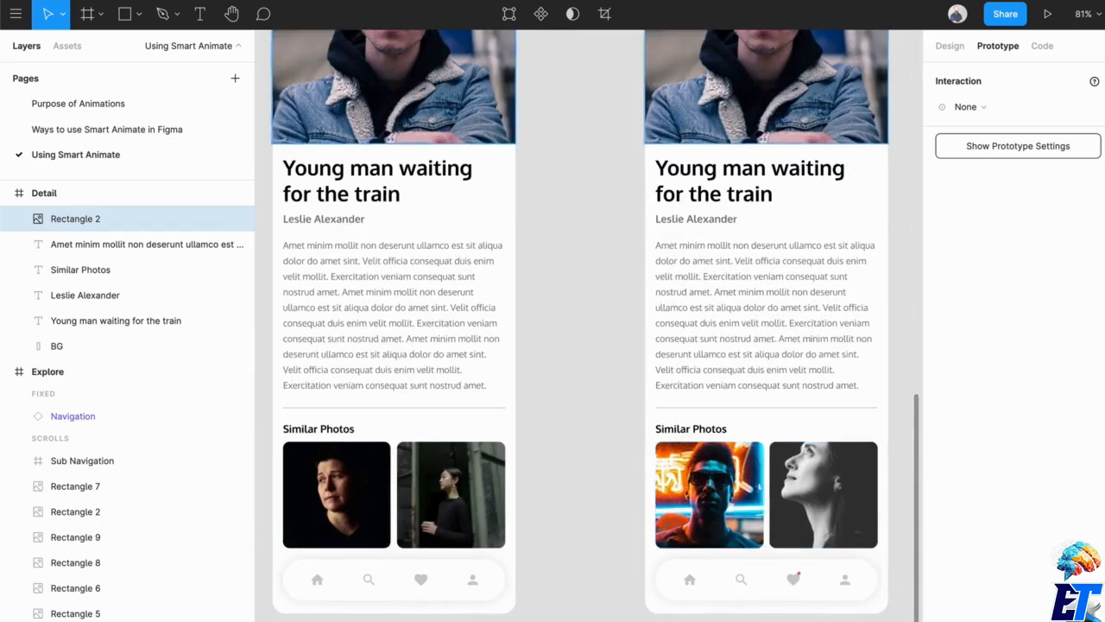
Switch to the prototype preview, scroll the Detail screen up to its photo and toggle the heart on, off and on again.
left_click(254, 9)
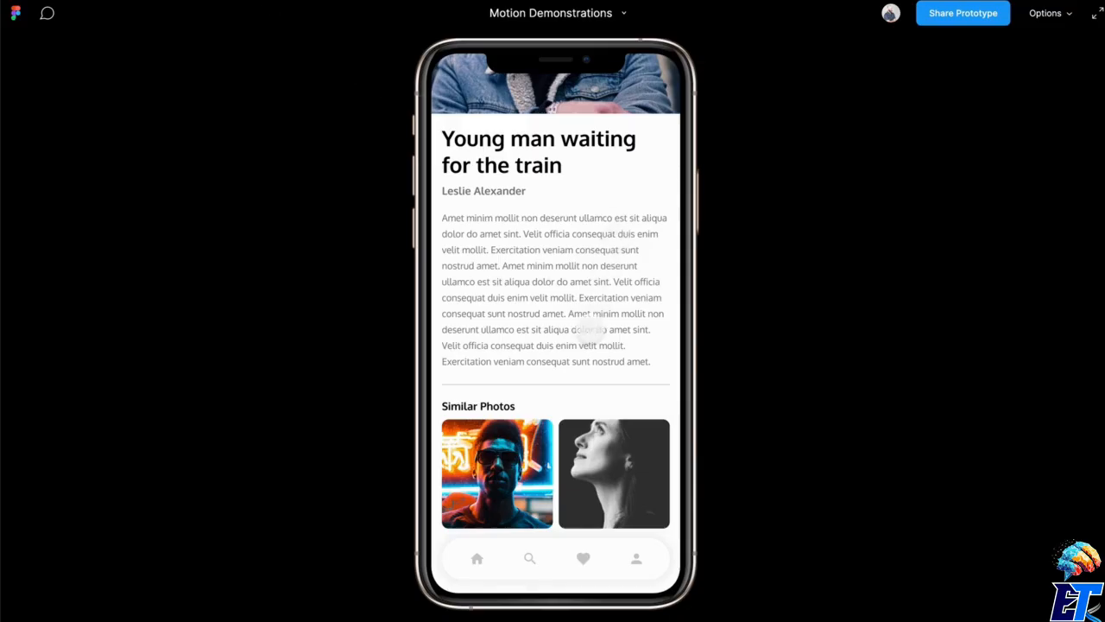
scroll(591, 329, "up", 3)
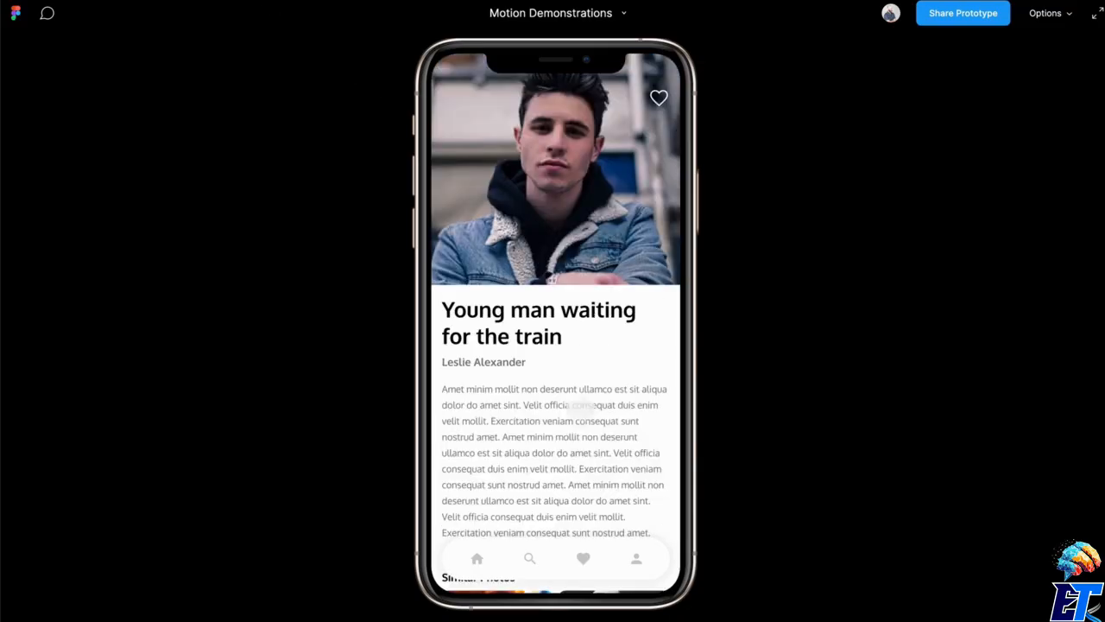
left_click(658, 97)
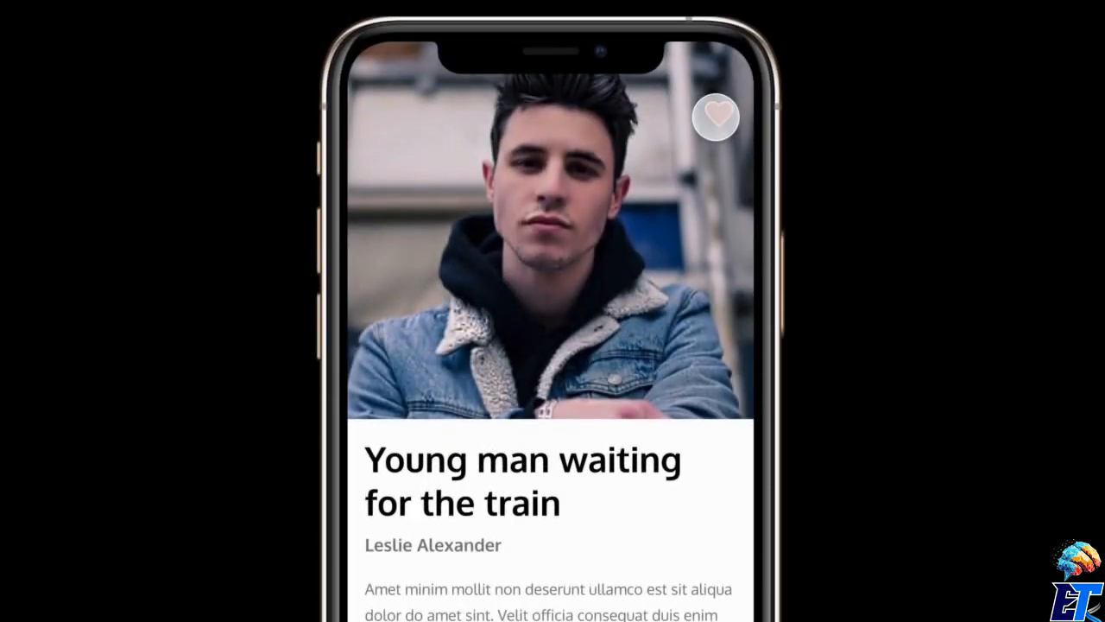
left_click(715, 111)
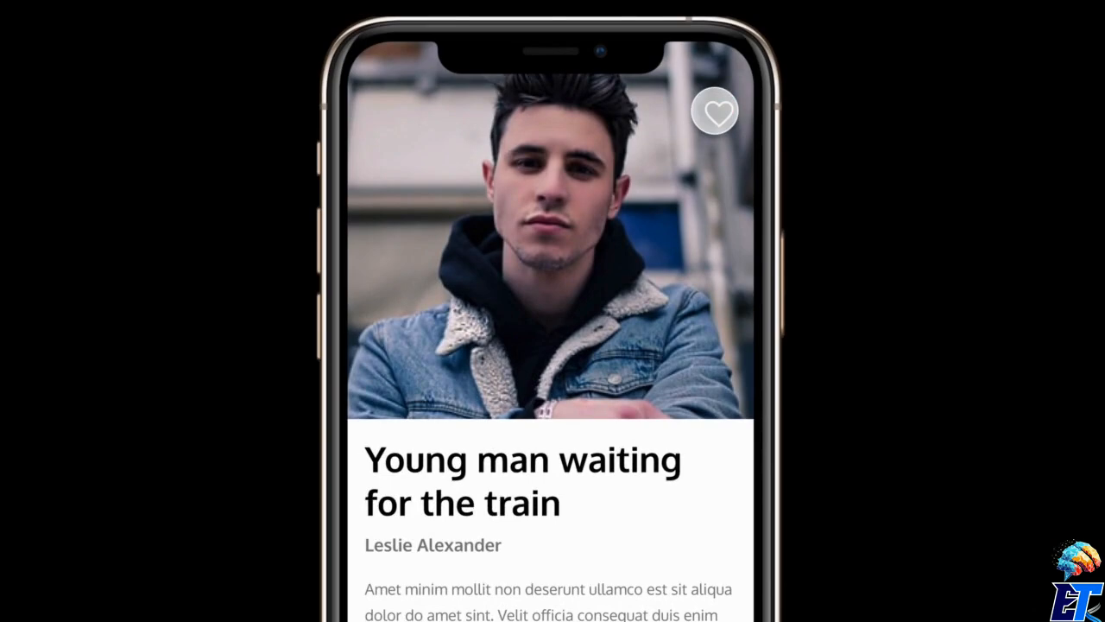
left_click(715, 110)
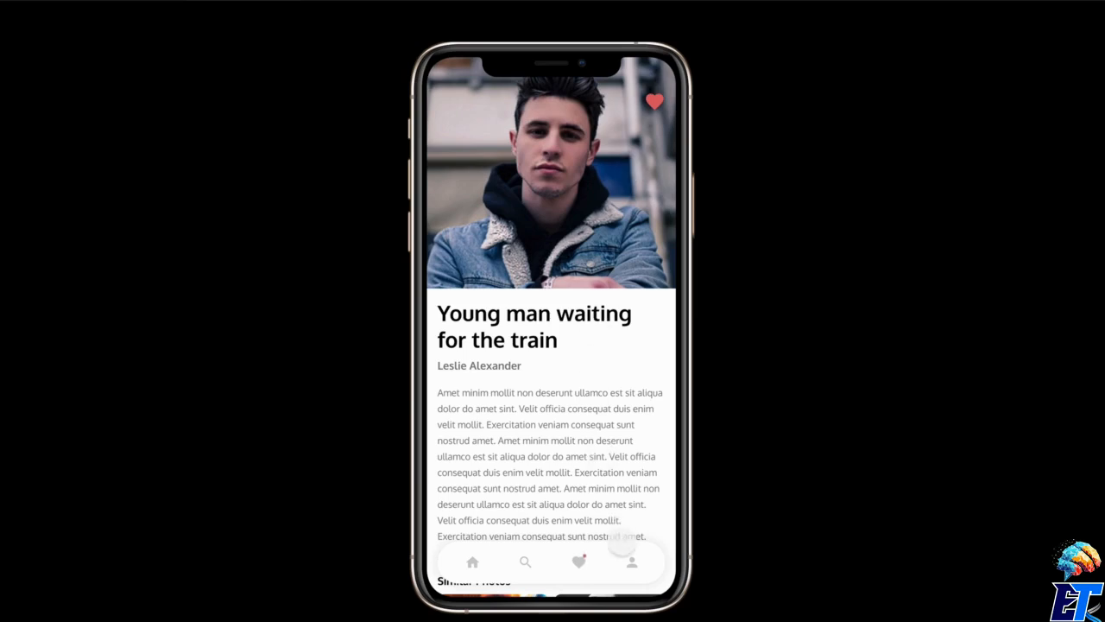
Return to the design file and look over the three Explore frames and three Detail frames together.
left_click(291, 15)
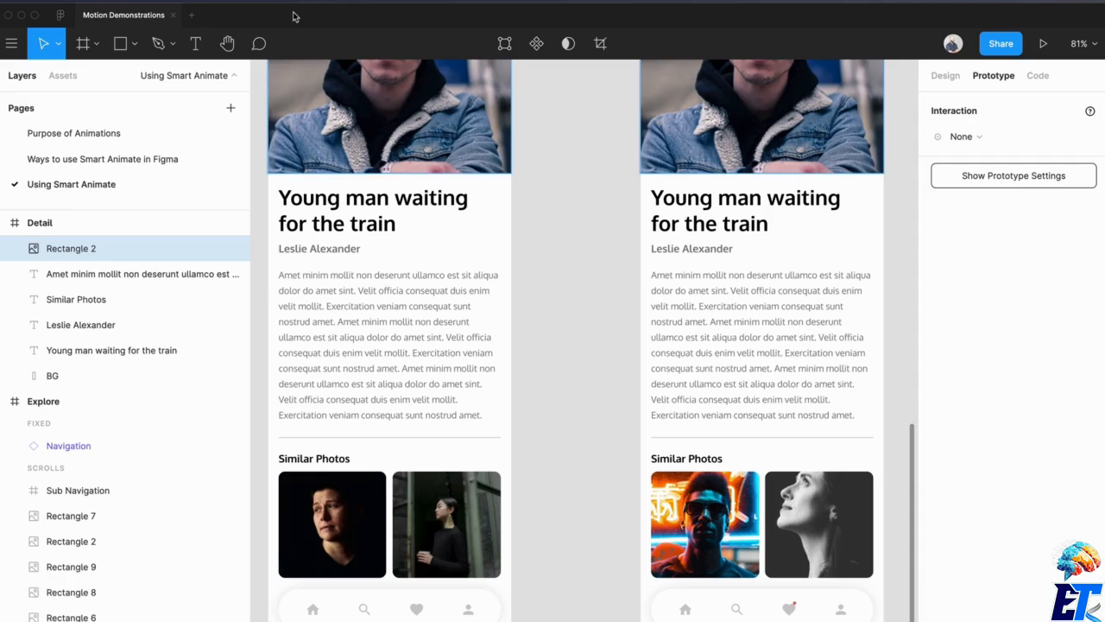
scroll(696, 414, "down", 1)
scroll(618, 423, "down", 10)
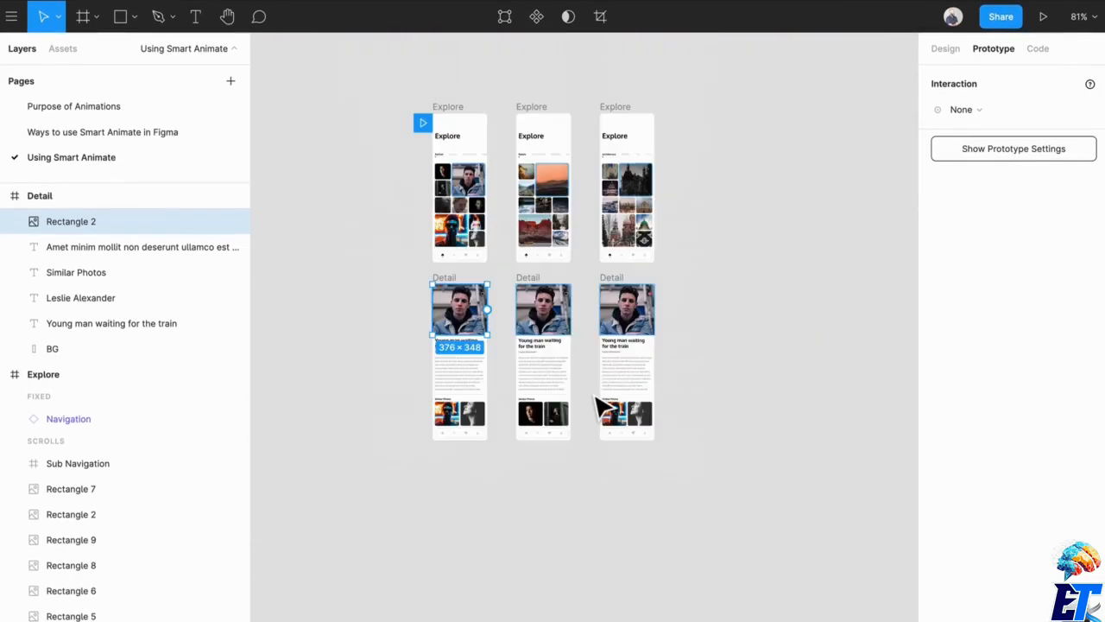
scroll(599, 407, "up", 8)
left_click_drag(609, 425, 756, 621)
scroll(664, 415, "down", 2)
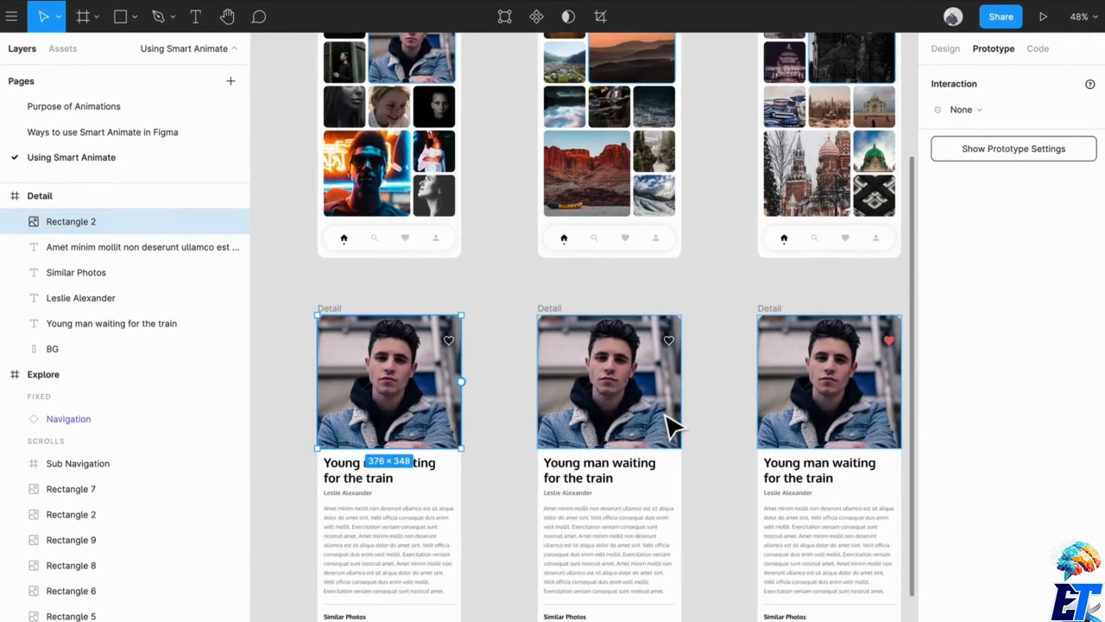
scroll(673, 423, "up", 5)
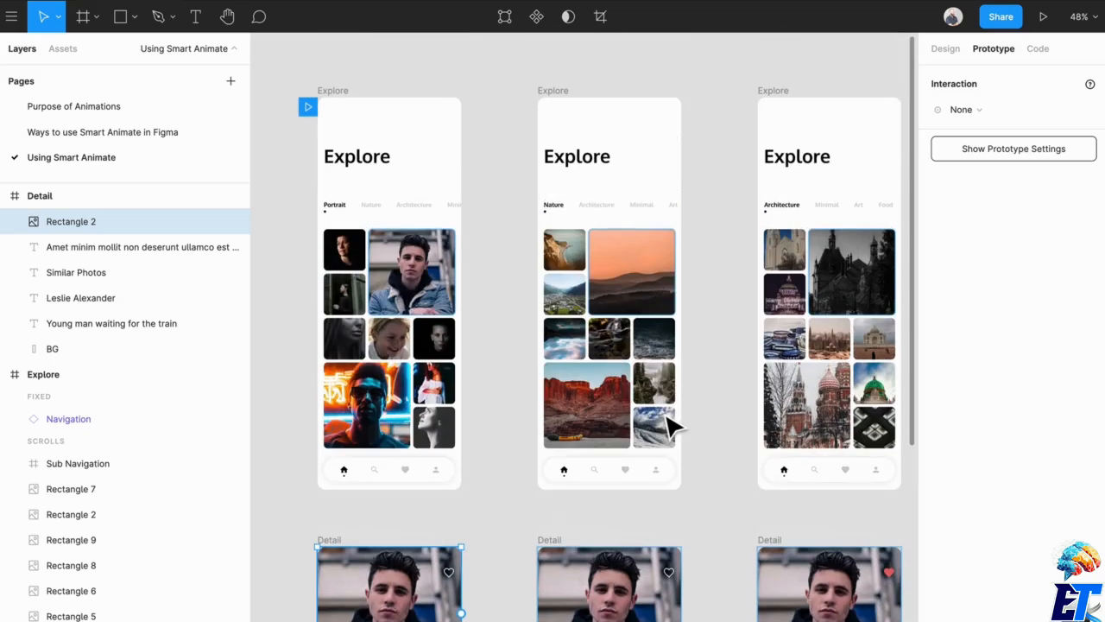
scroll(665, 416, "up", 1)
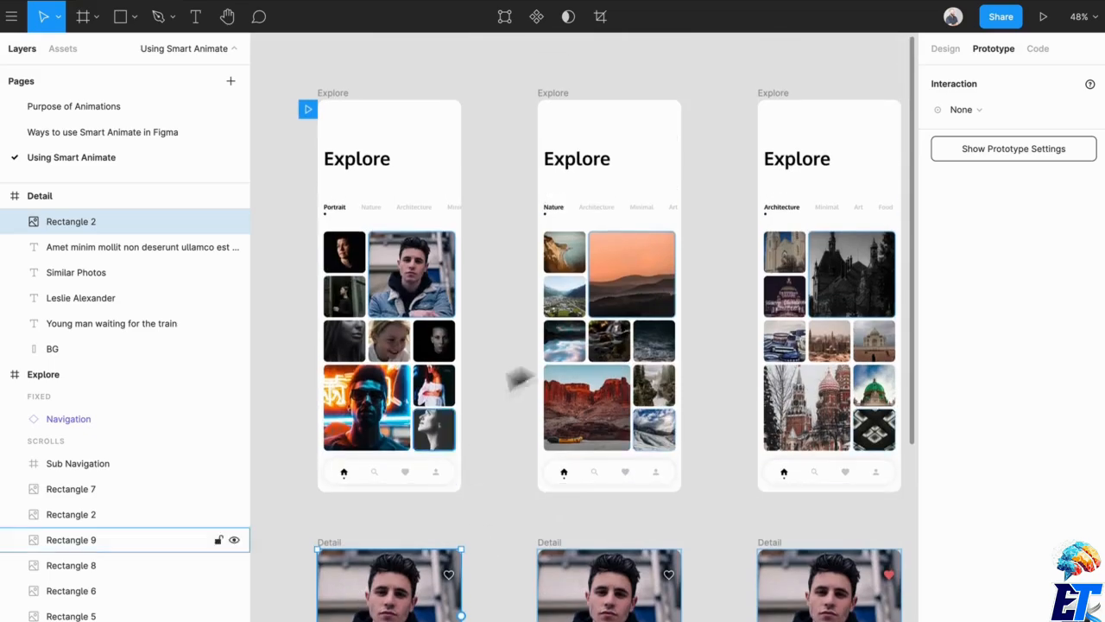
key("space")
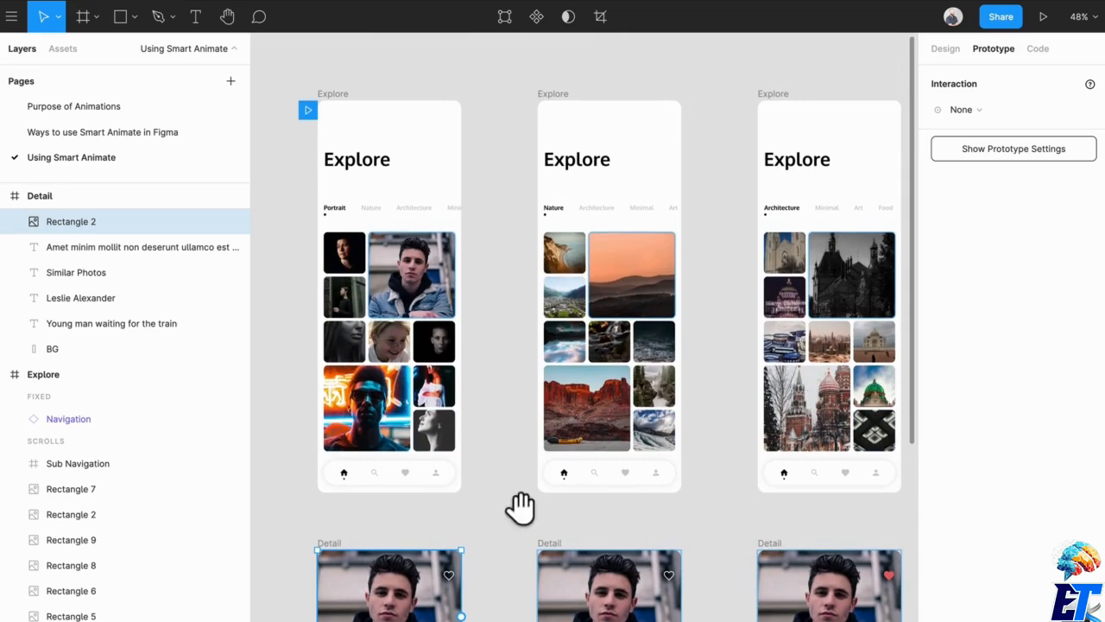
left_click_drag(518, 509, 492, 466)
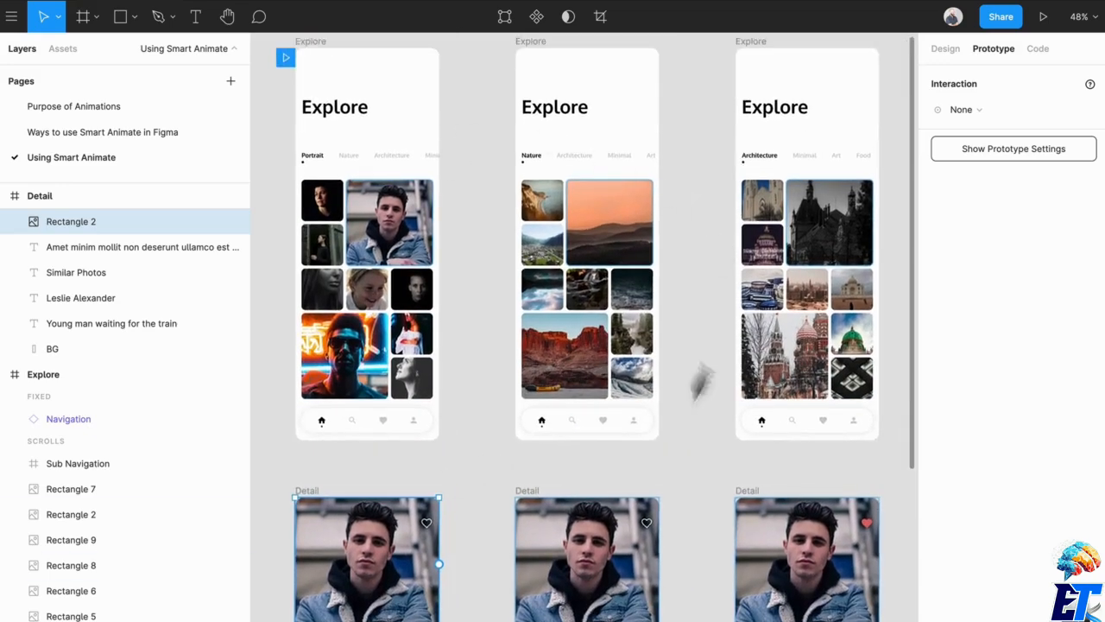
left_click_drag(629, 480, 633, 312)
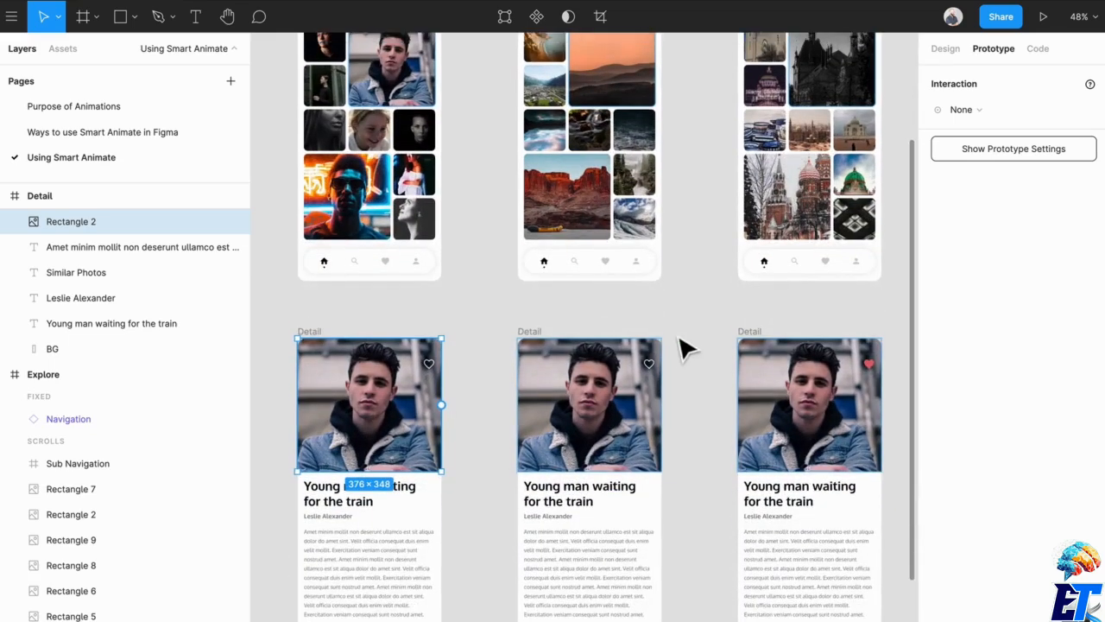
scroll(683, 353, "down", 3)
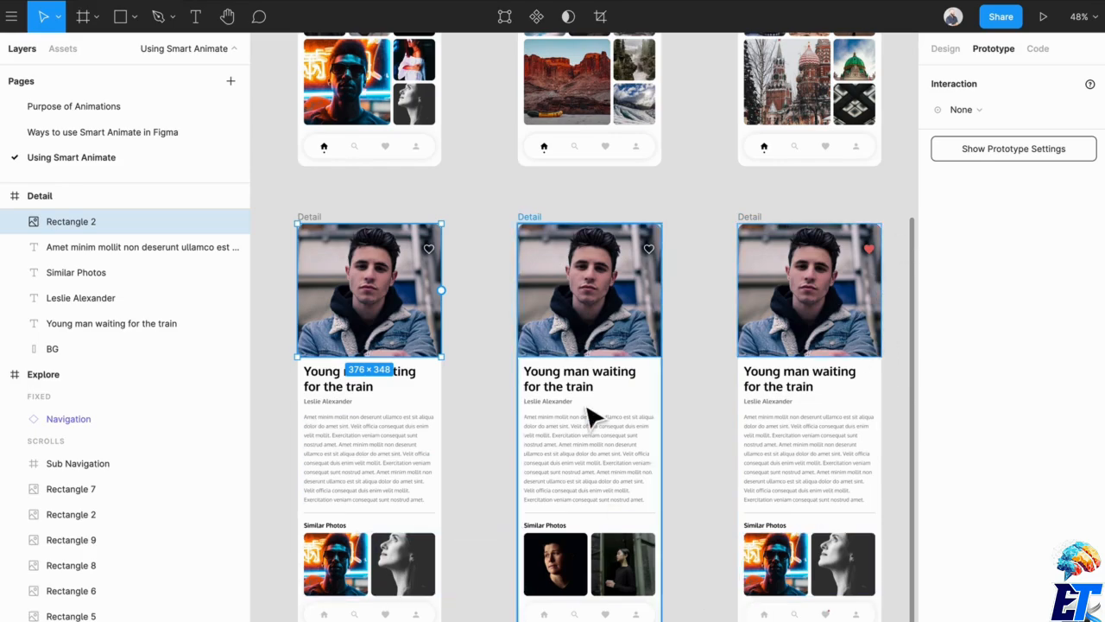
Clear the selection to show all prototype connections, and inspect the interaction of the Architecture label in the third Explore frame.
left_click(710, 252)
scroll(707, 294, "up", 4)
scroll(699, 294, "up", 5)
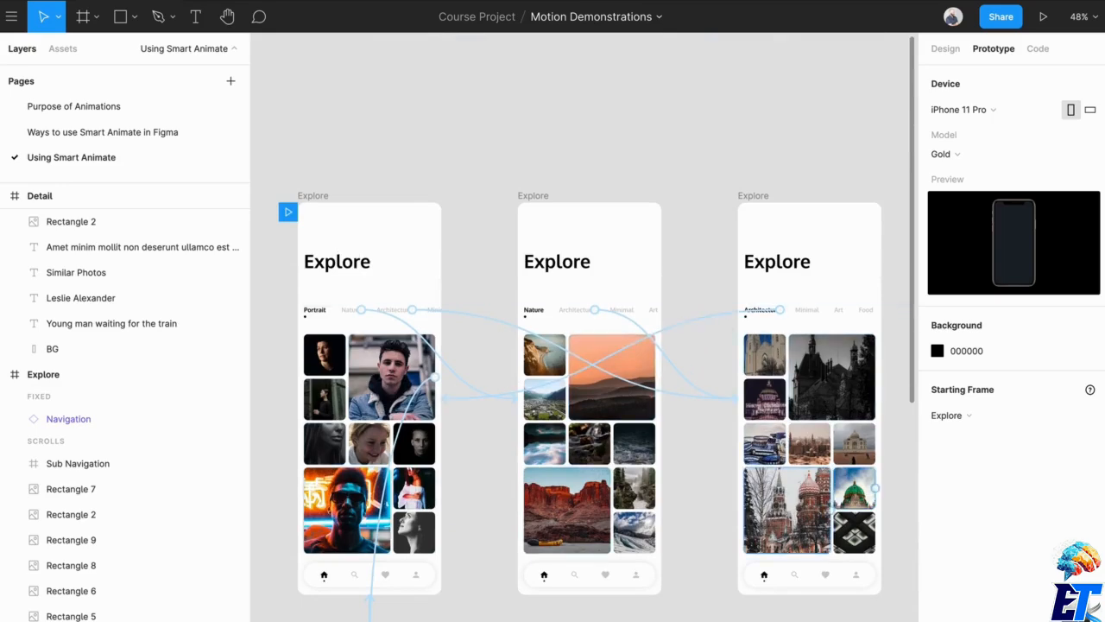
scroll(750, 438, "down", 1)
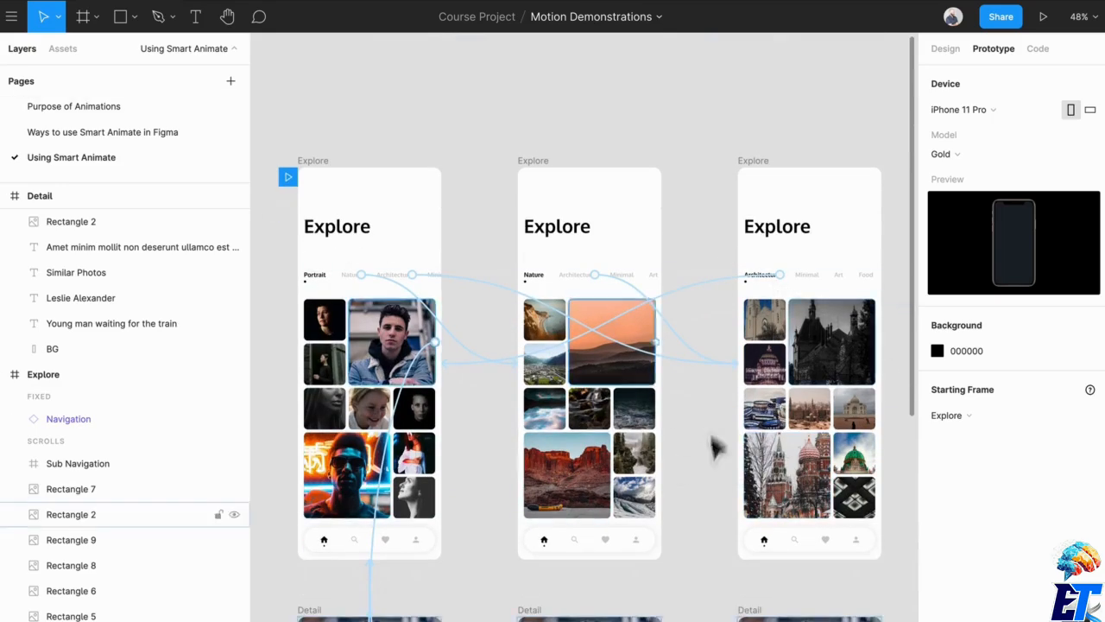
left_click(746, 278)
left_click(725, 287)
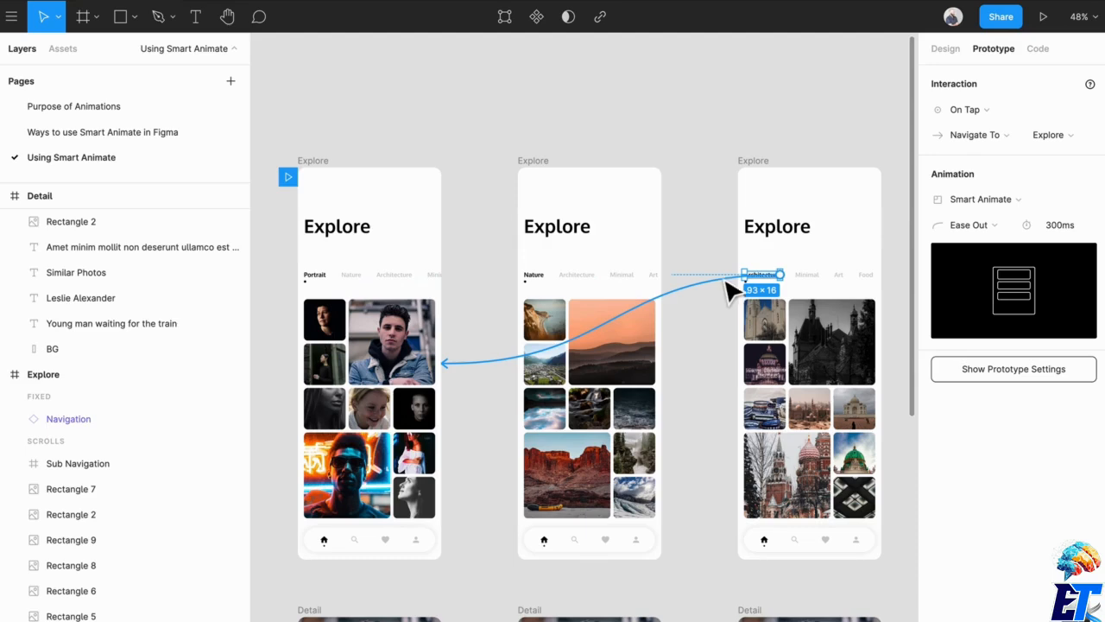